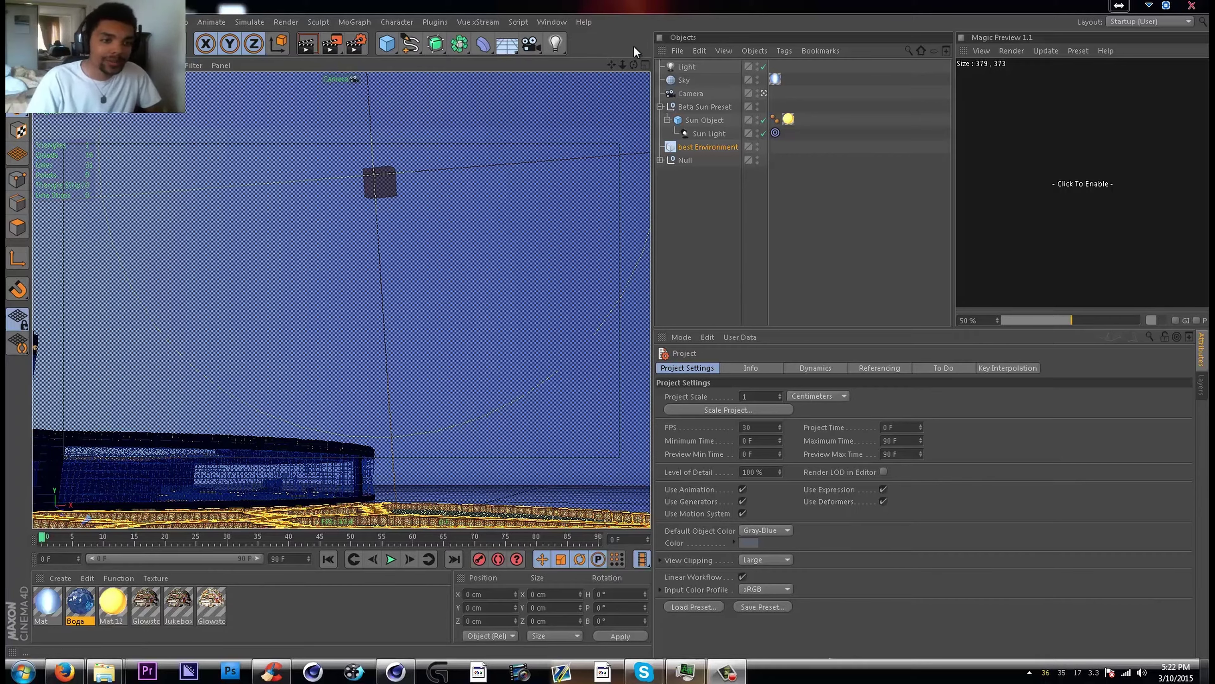
Switch to Firefox, open the DeviantArt site in a new tab and log in with the saved account
click(64, 671)
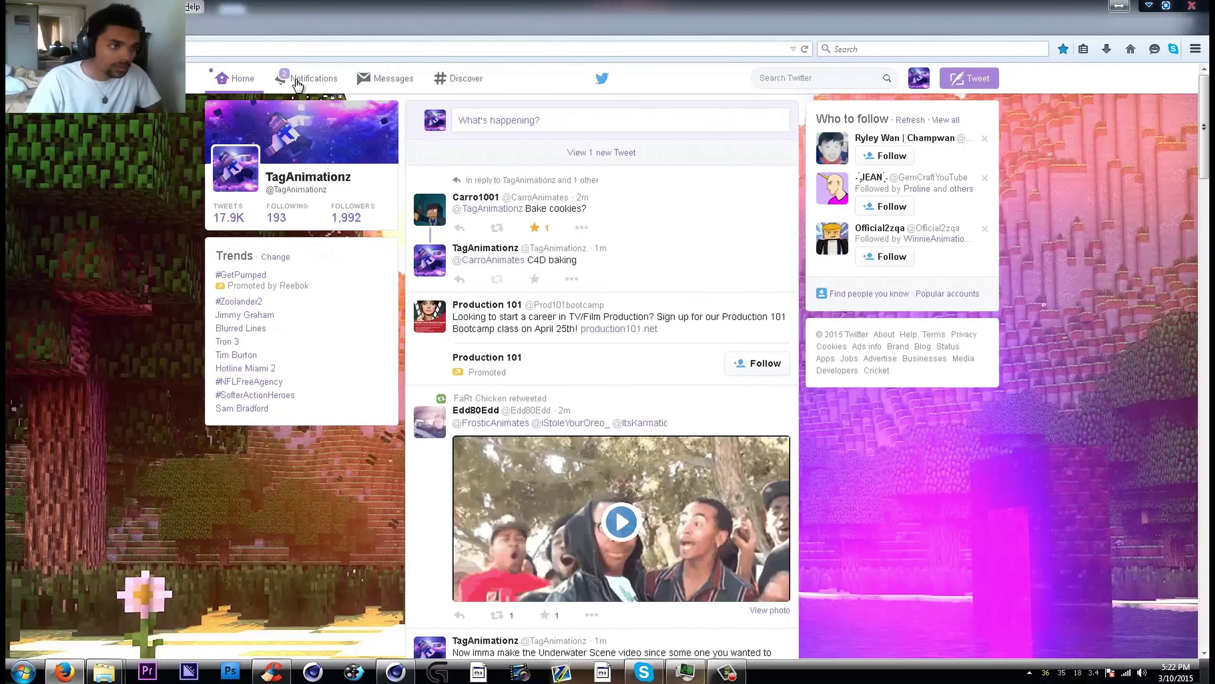
key(ctrl+t)
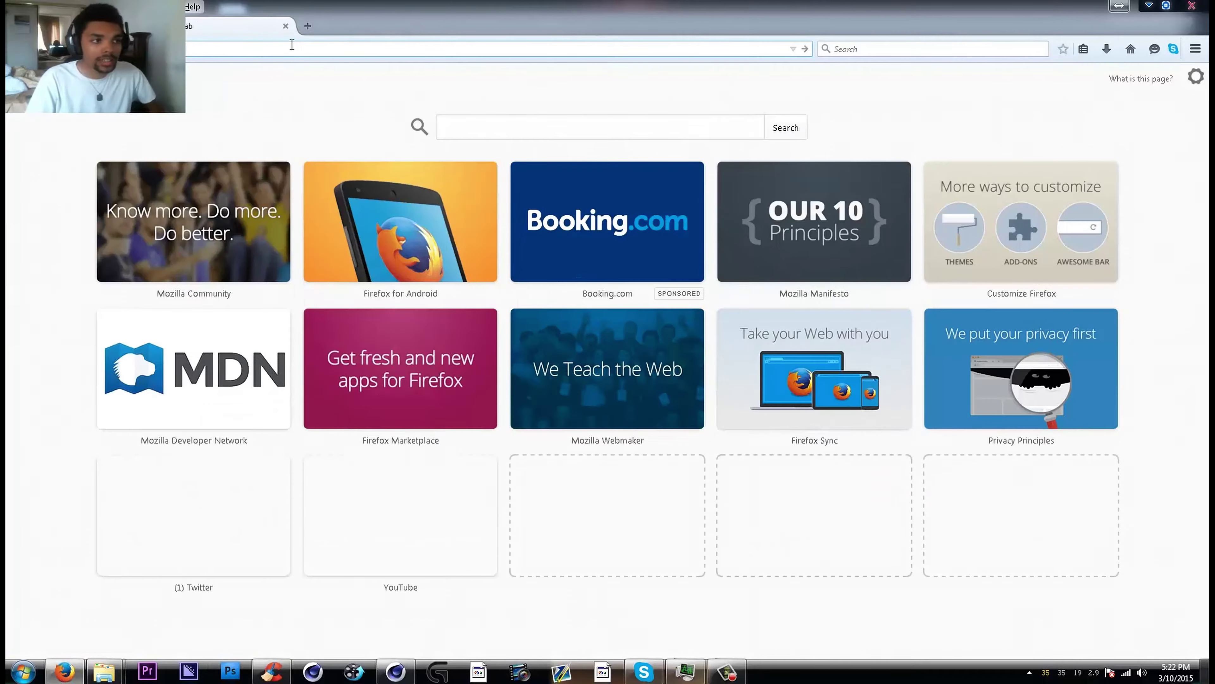
text(f)
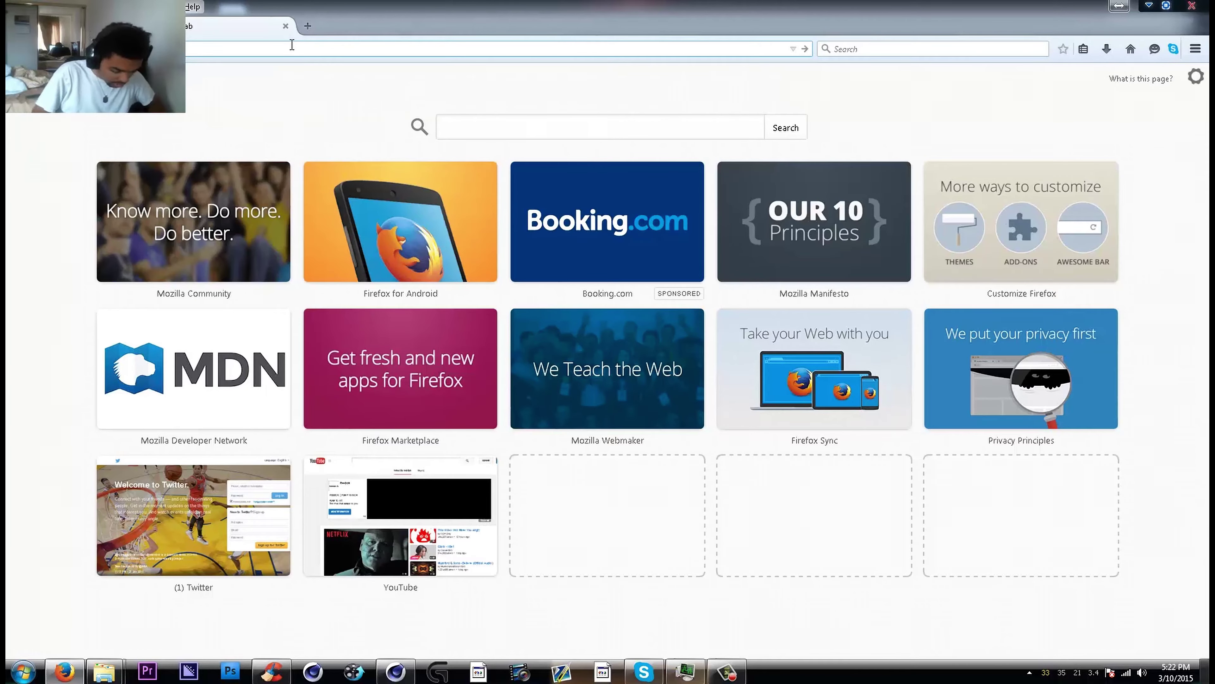
key(Return)
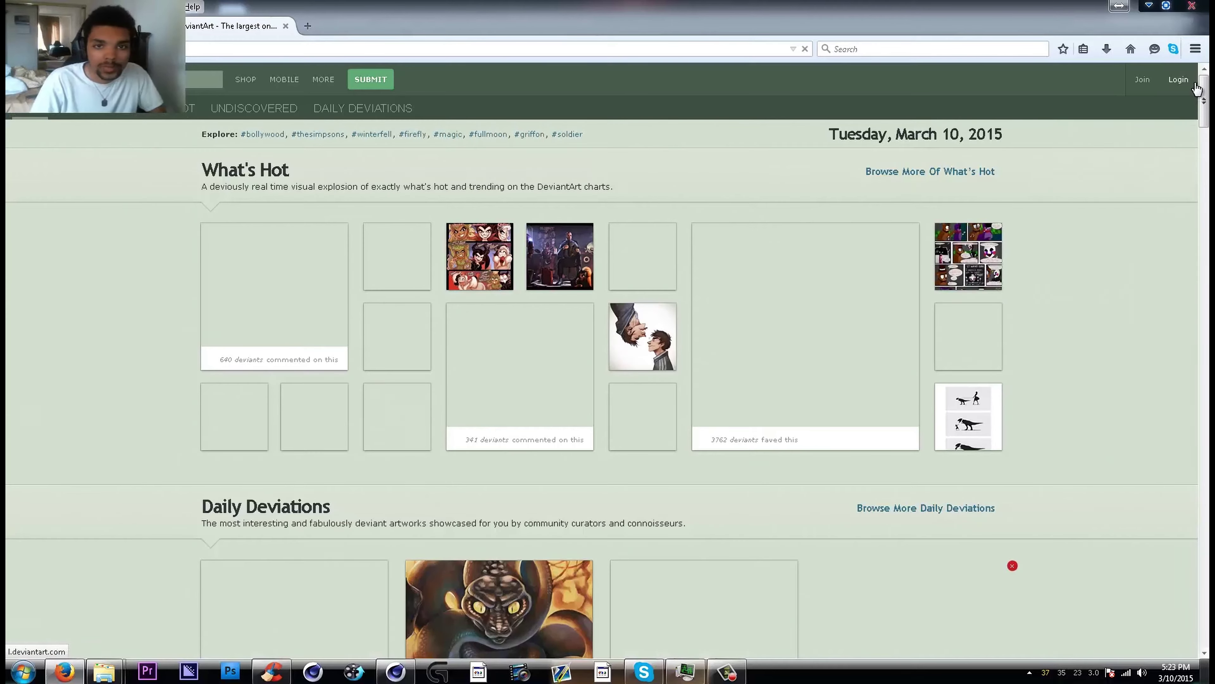
click(1179, 79)
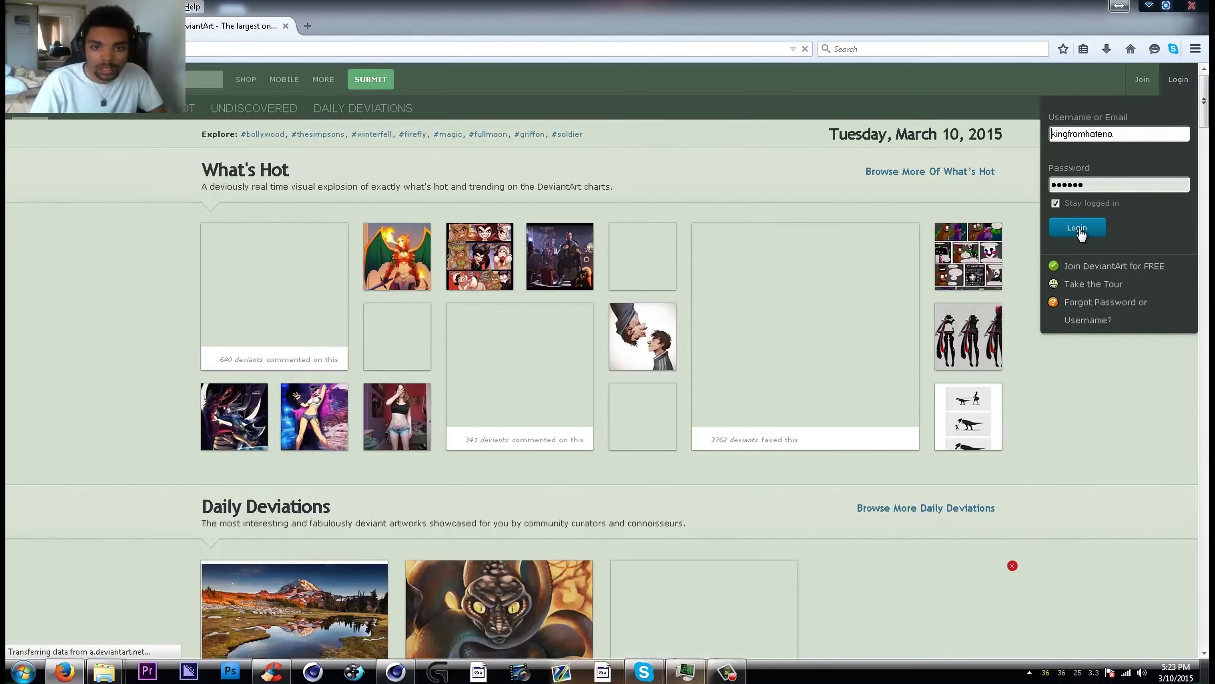
click(1078, 227)
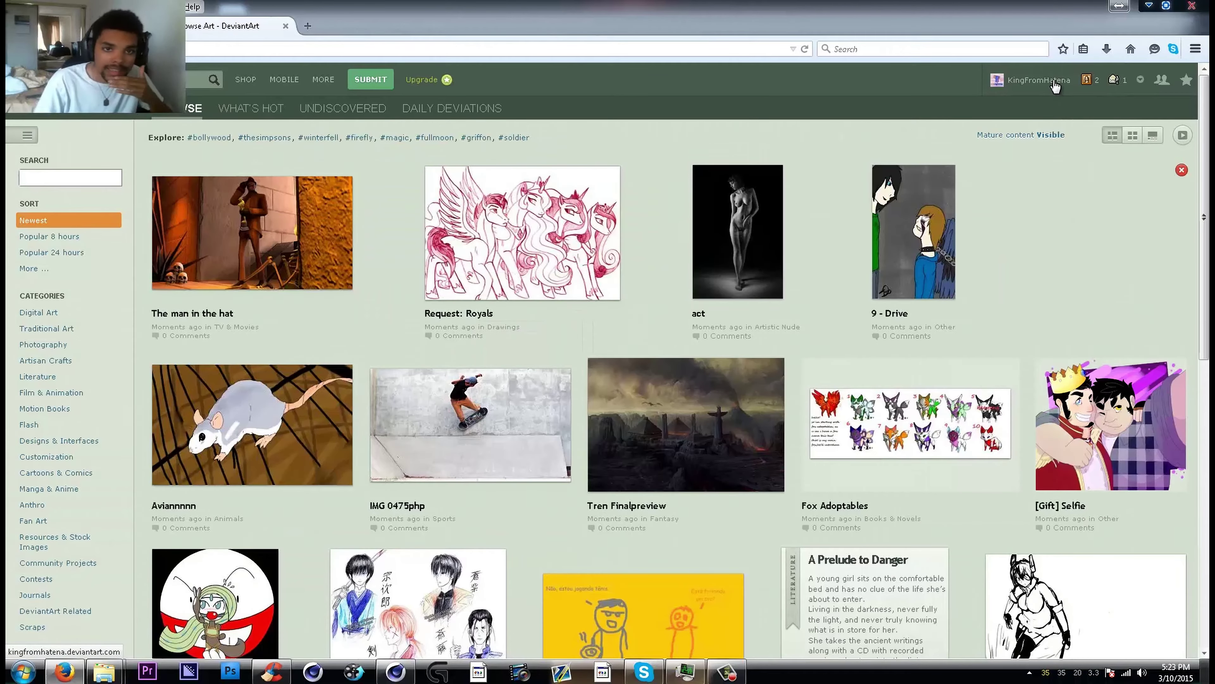
View the renders "Under Water Scene Attempt Shot 2" and "Under Water Scene Attempt" from the account's profile, and return to Cinema 4D
mouse_move(1055, 86)
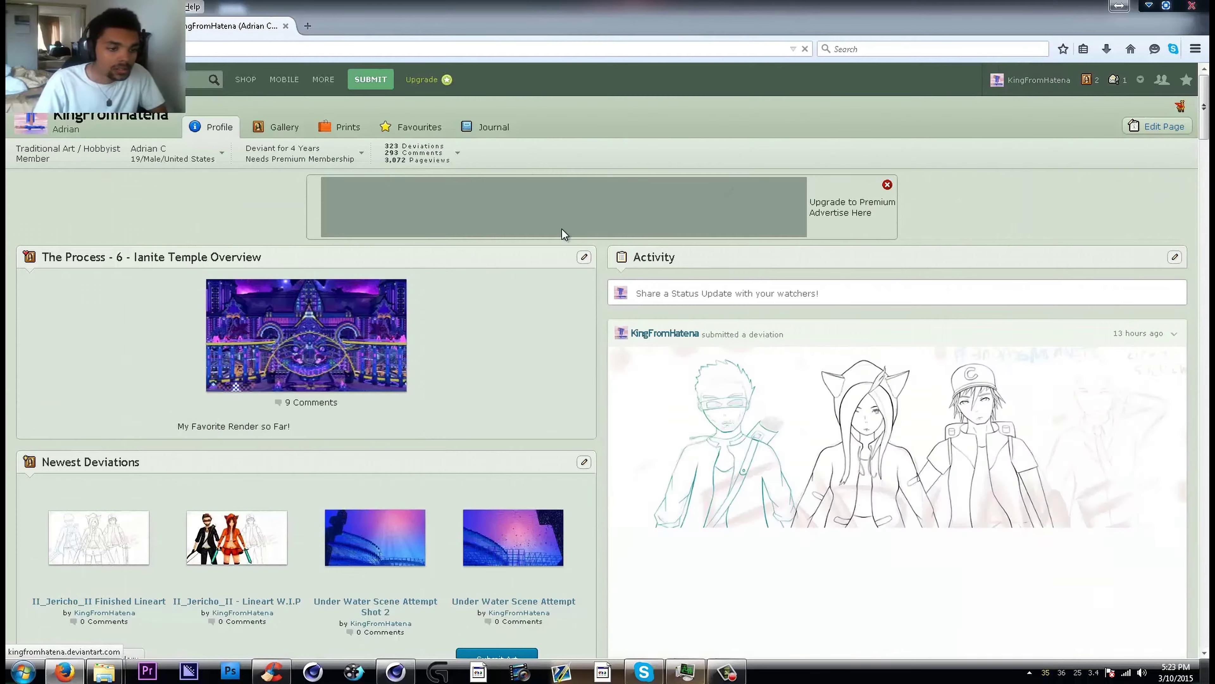
click(408, 560)
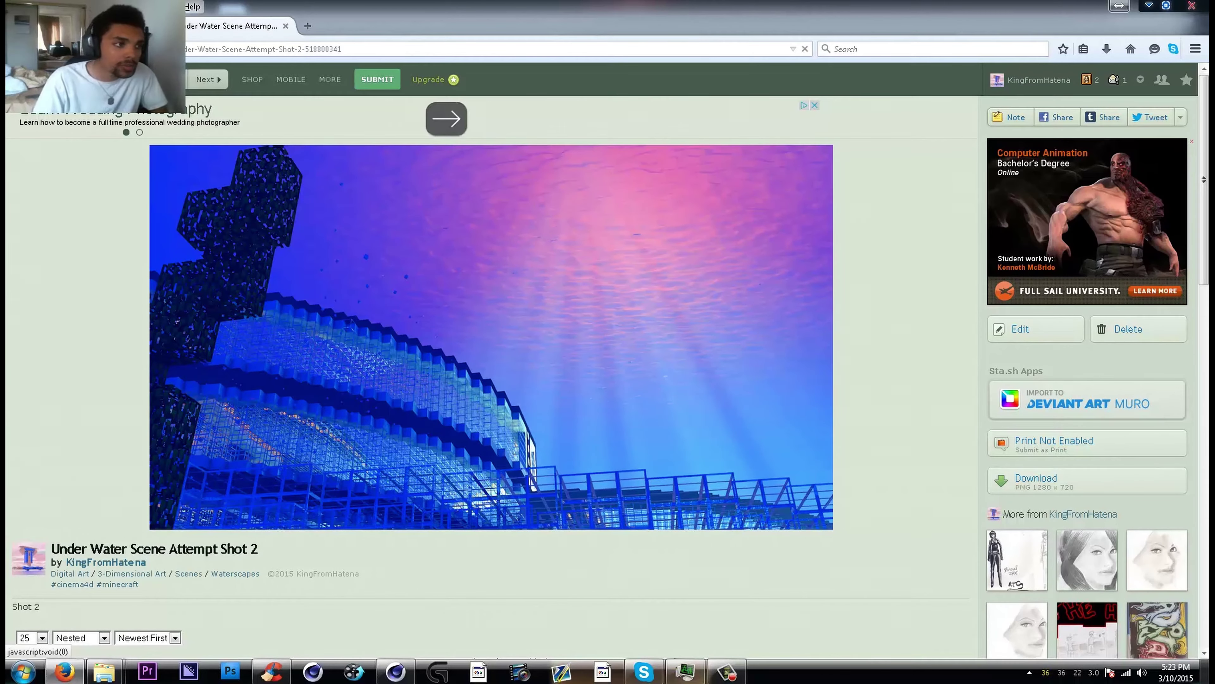
click(170, 81)
click(211, 83)
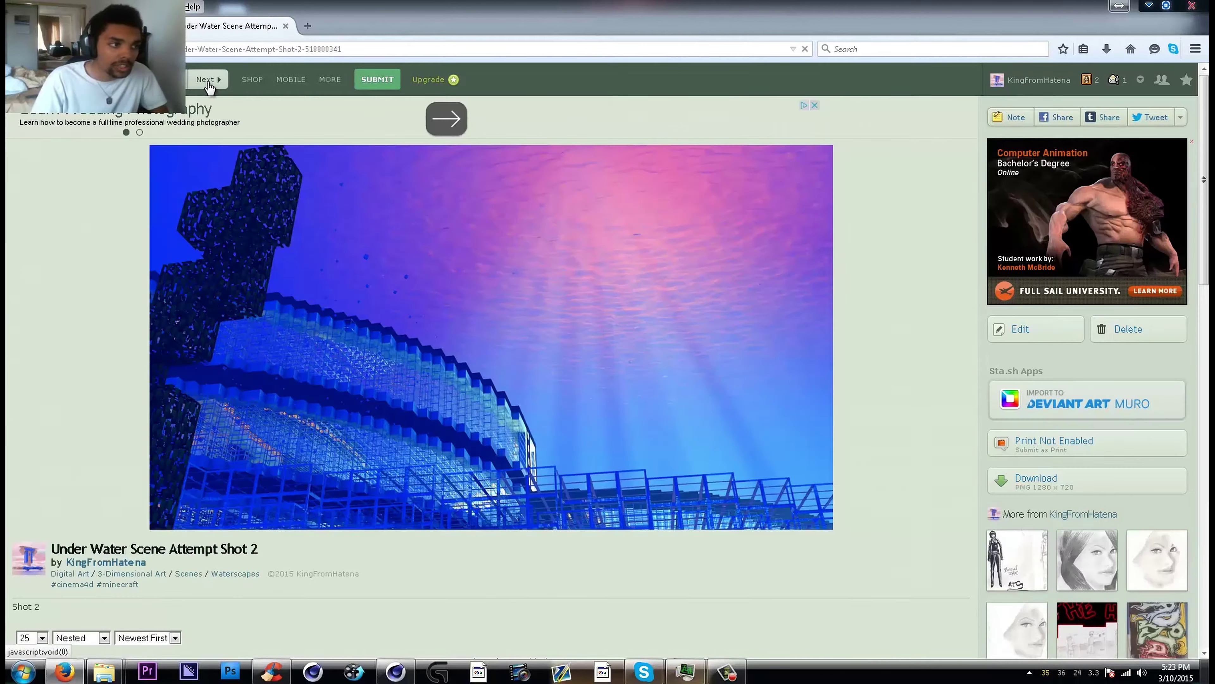
click(209, 83)
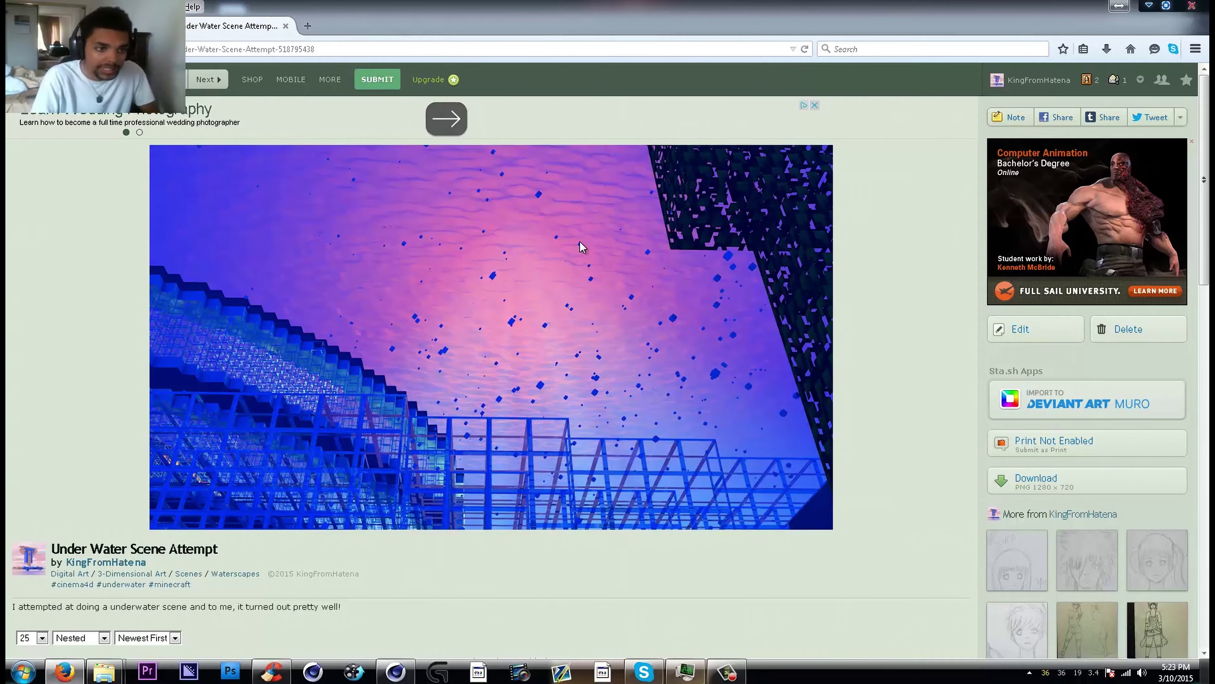
key(F5)
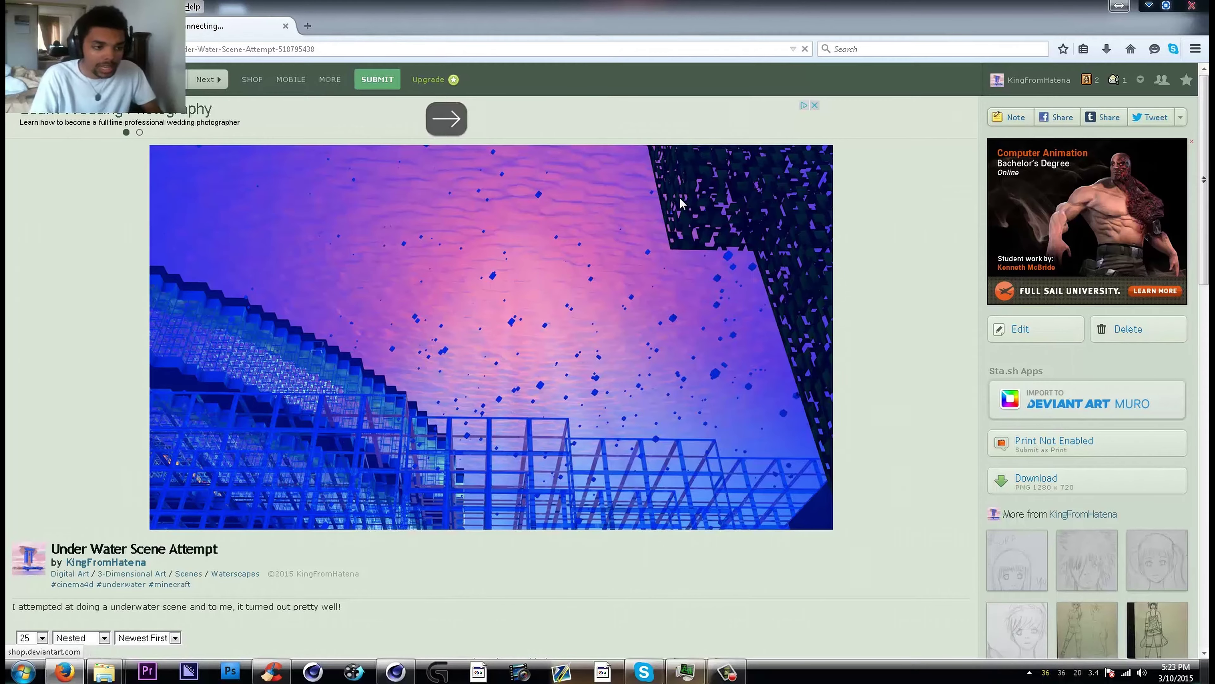
click(1148, 6)
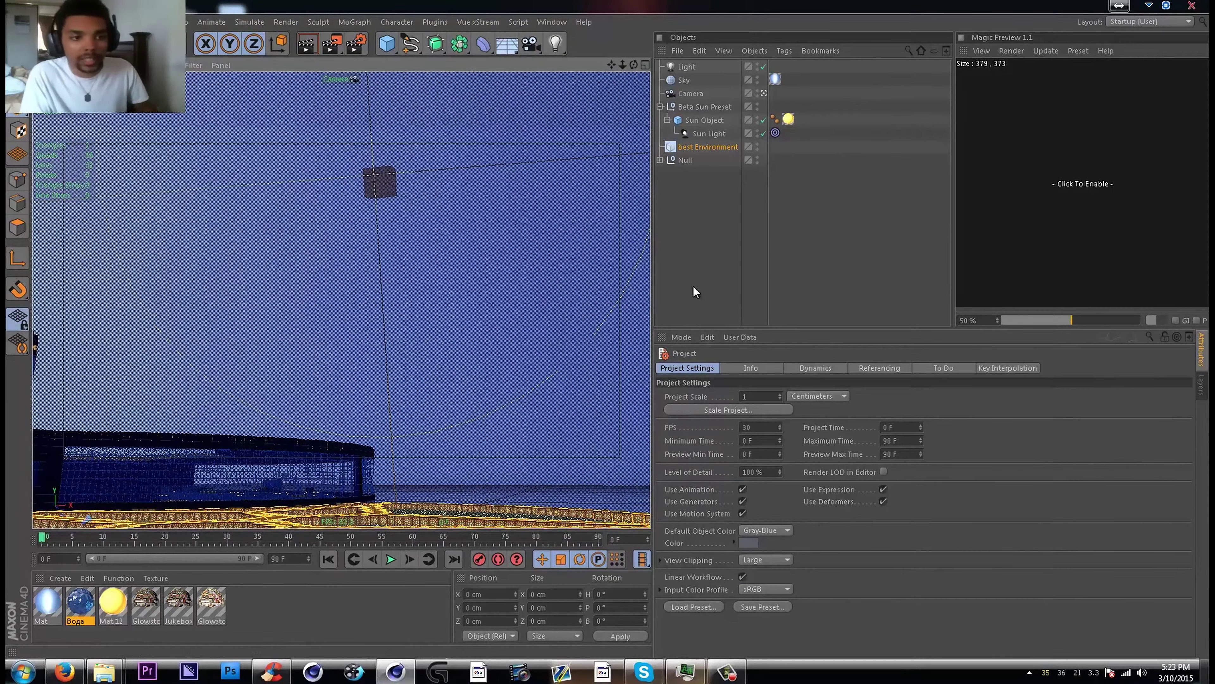
Move the Target tag from Sun Light to Sun Object and set Sun Light's heading and pitch rotation to 0°
click(697, 107)
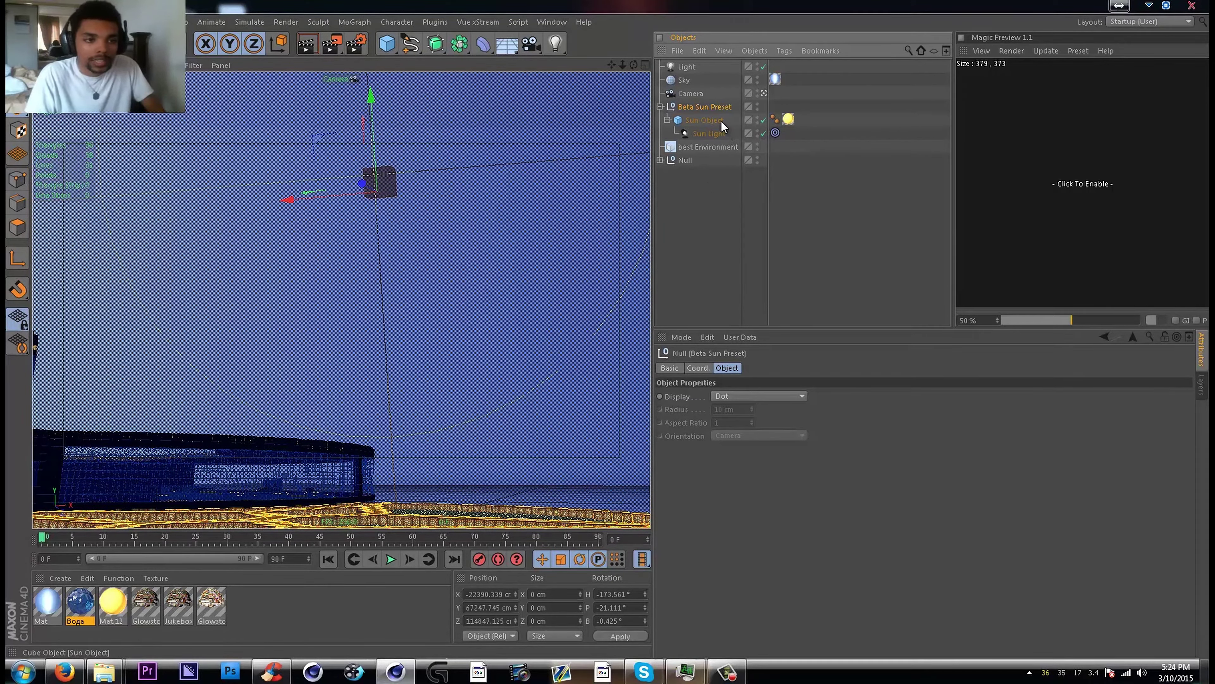
drag(775, 131, 705, 121)
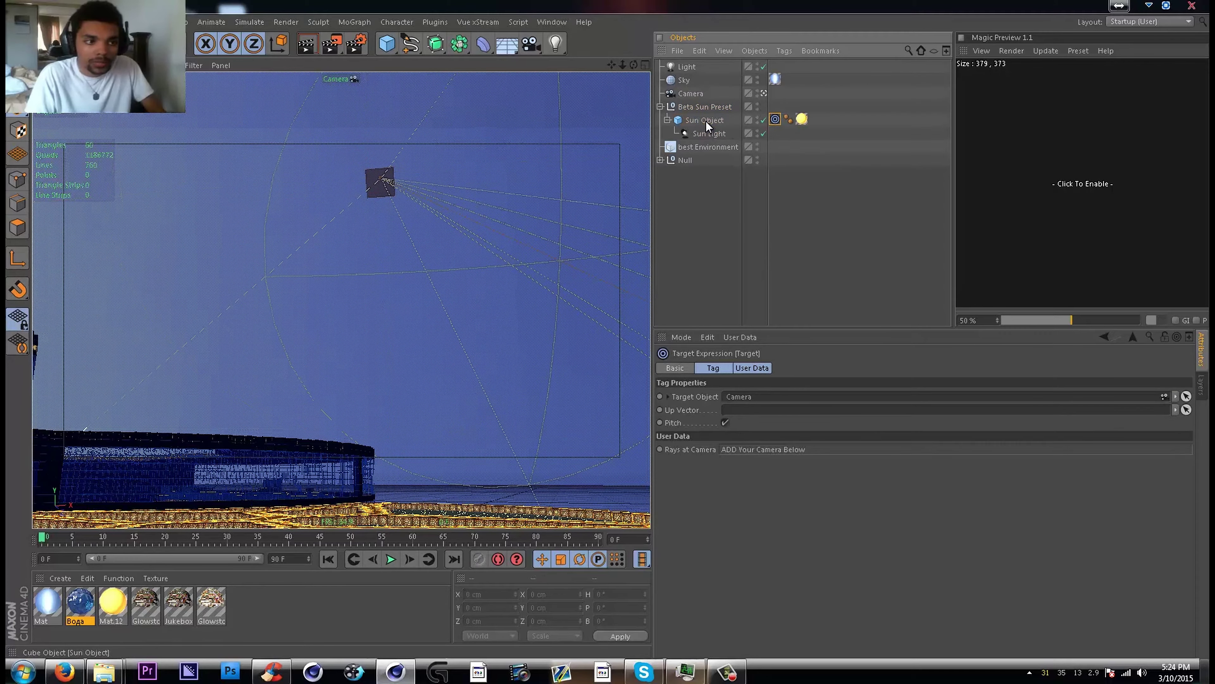
click(737, 133)
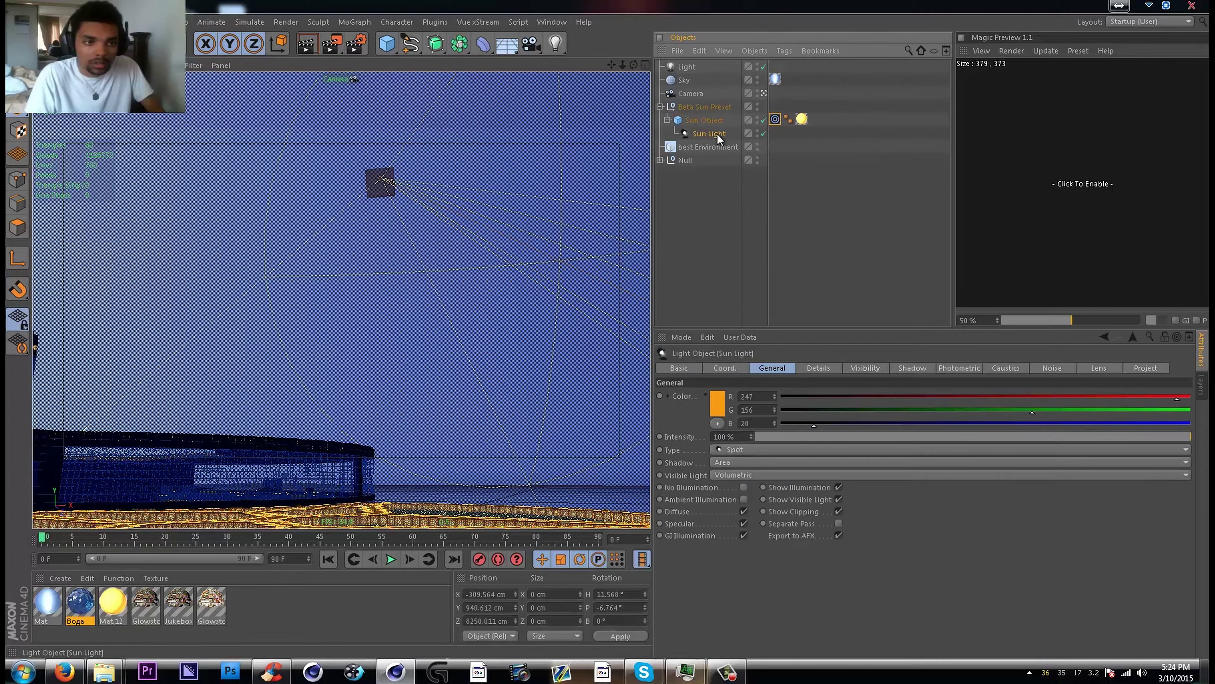
click(640, 594)
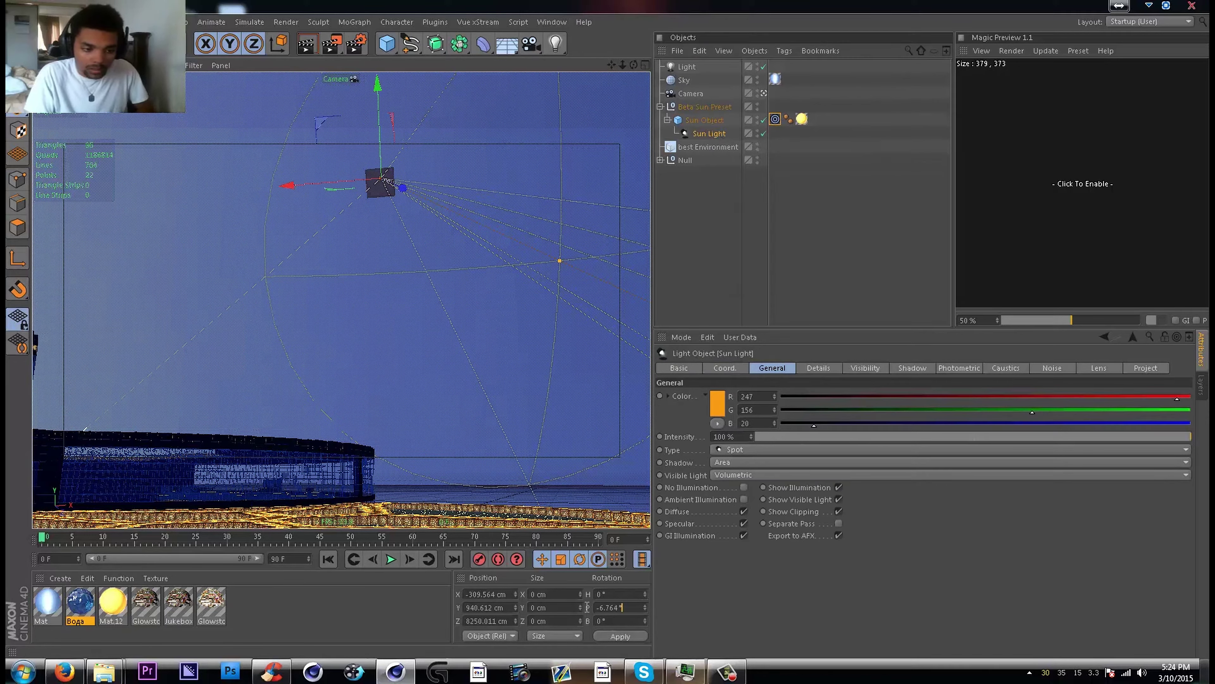
click(624, 635)
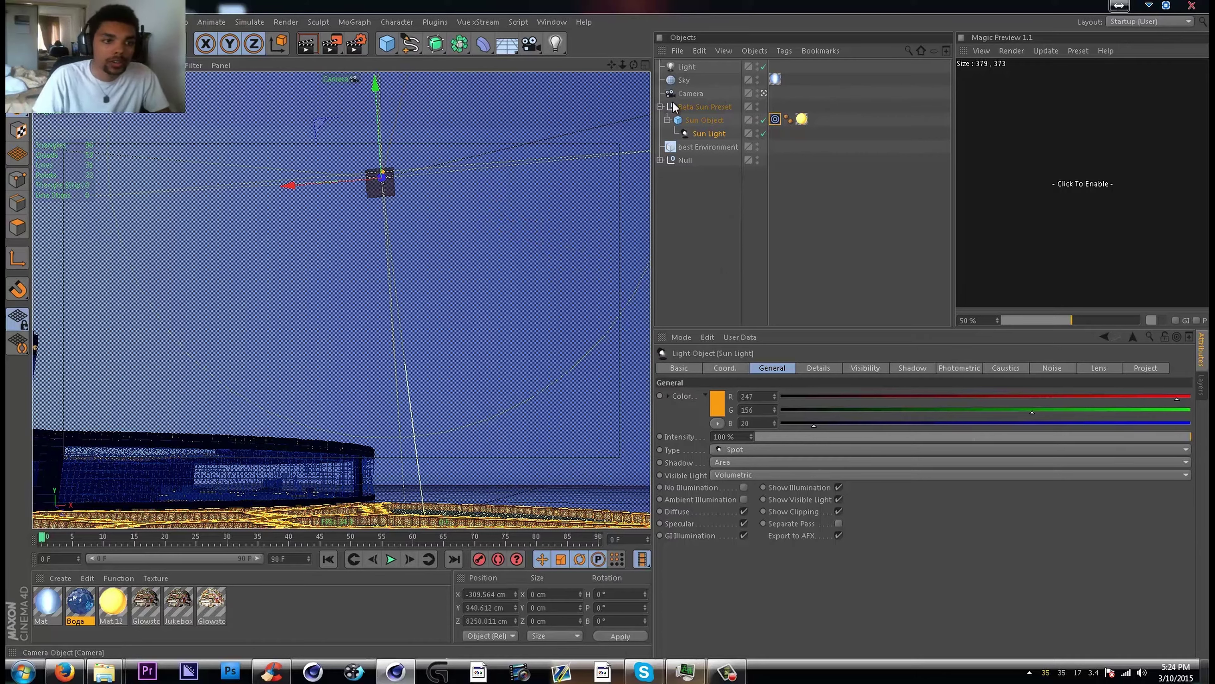
click(659, 106)
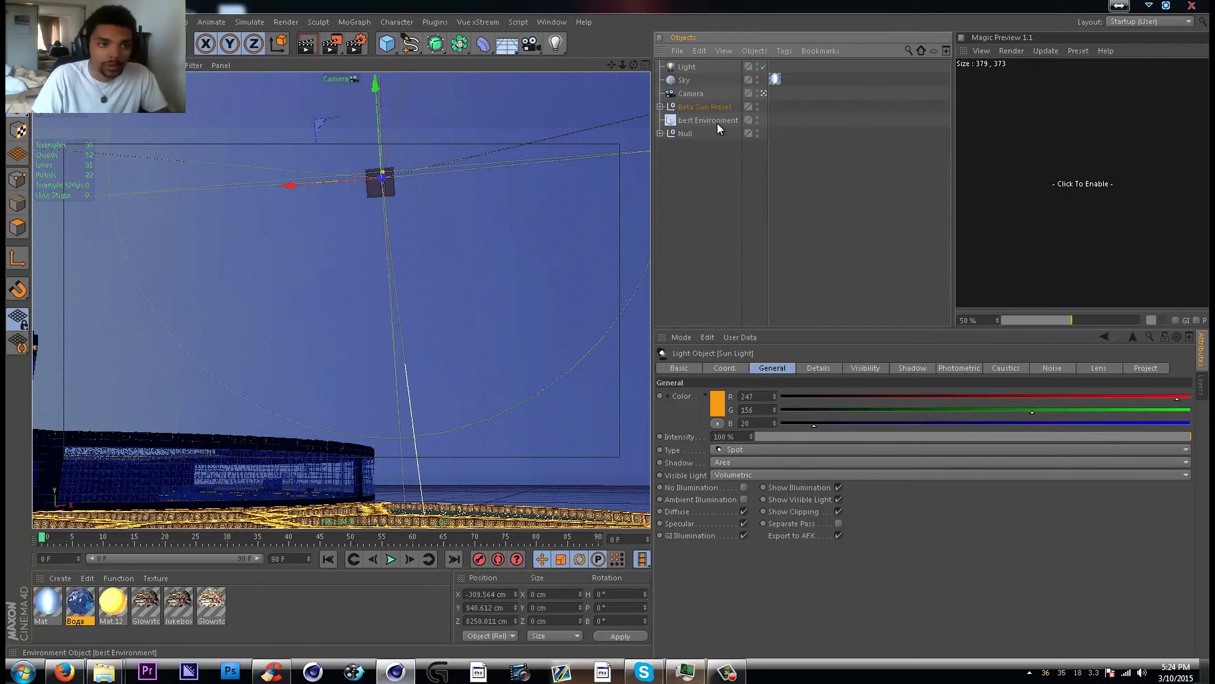
click(707, 104)
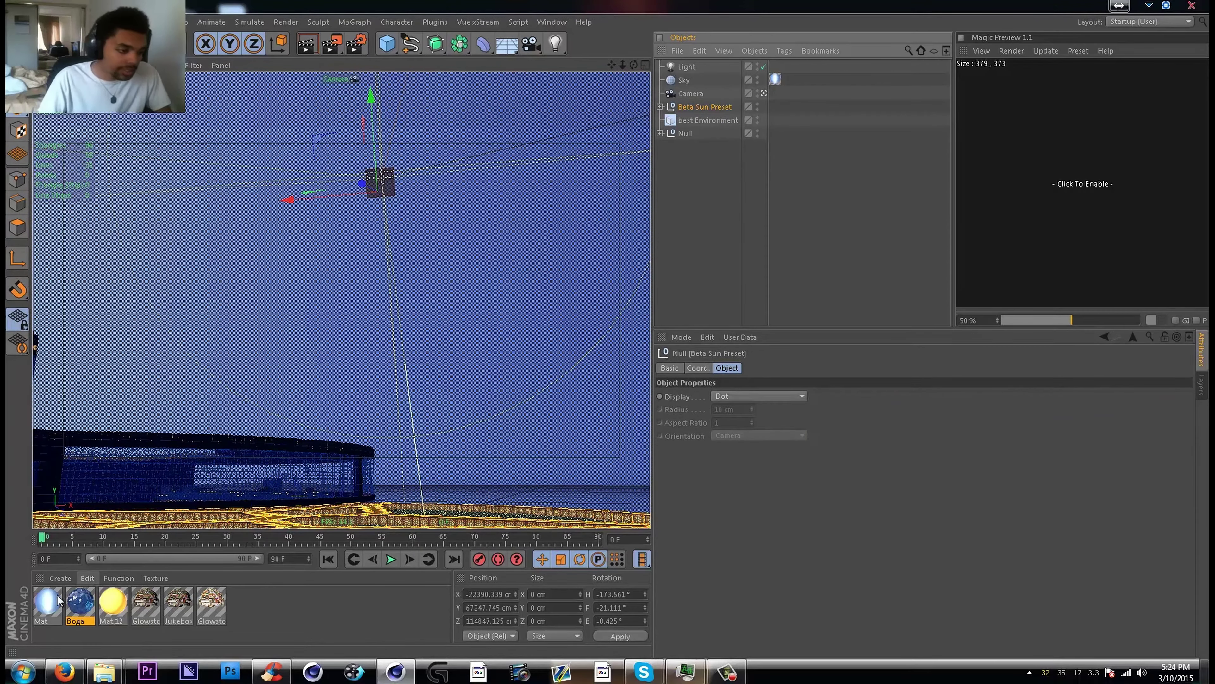
Review the color, luminance and illumination settings of the sky material Mat
click(57, 600)
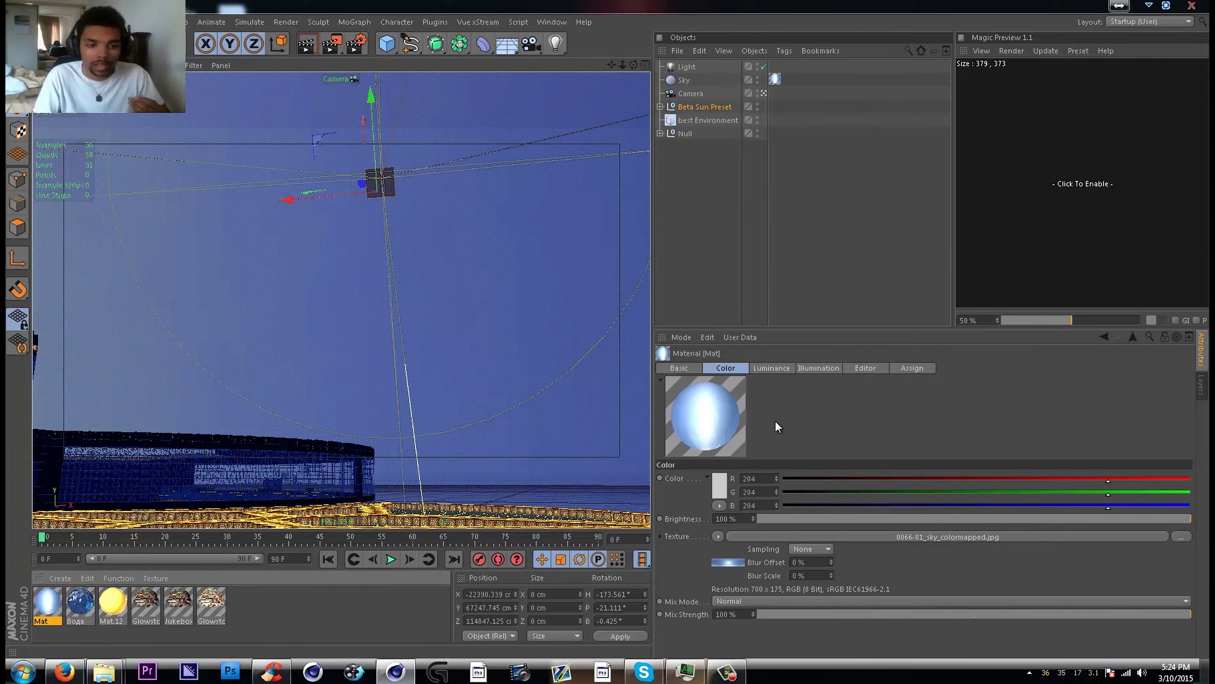
click(785, 370)
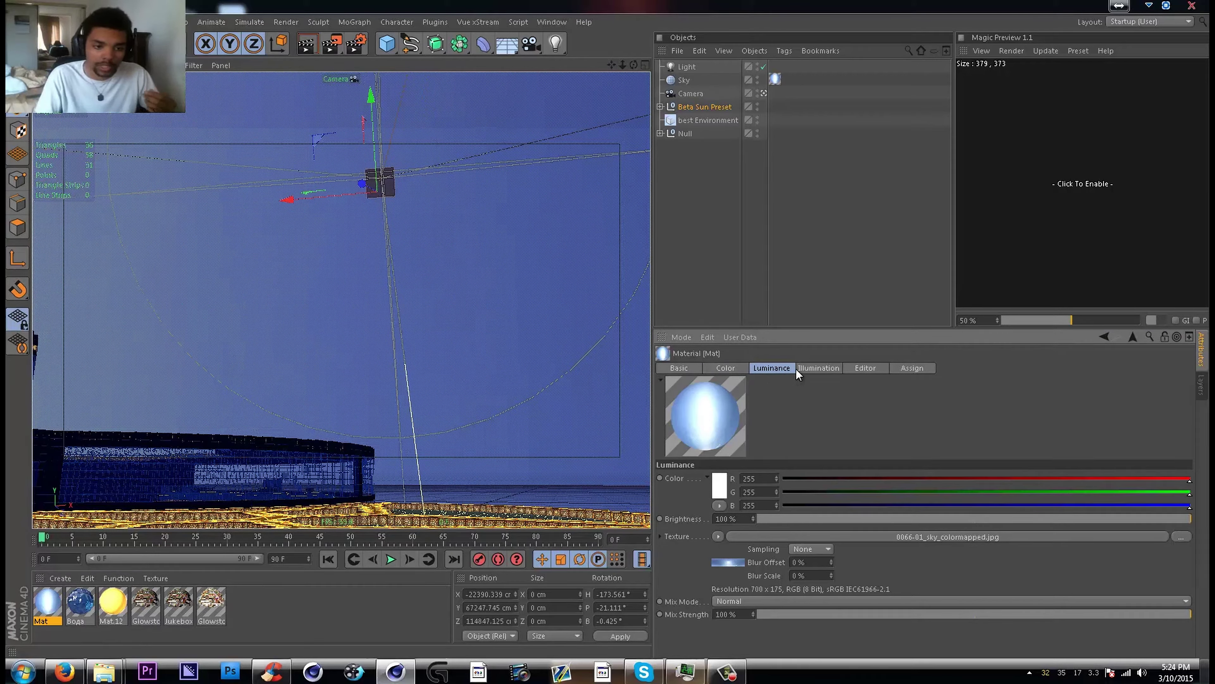
click(806, 368)
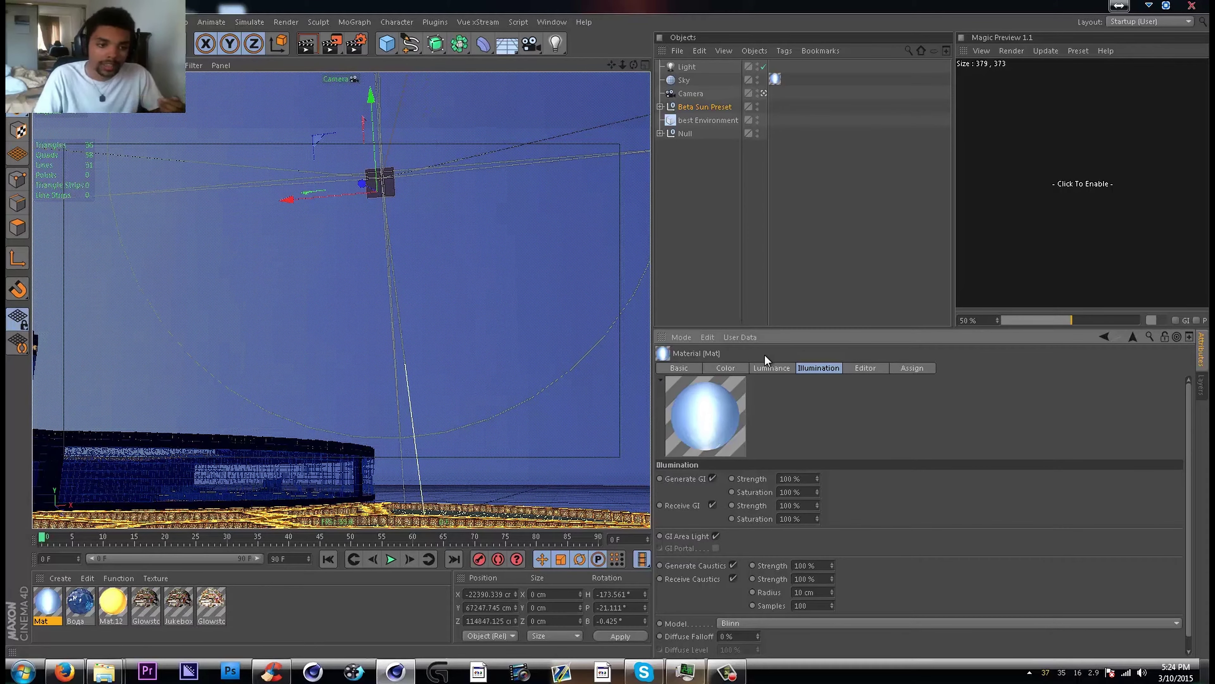
click(769, 369)
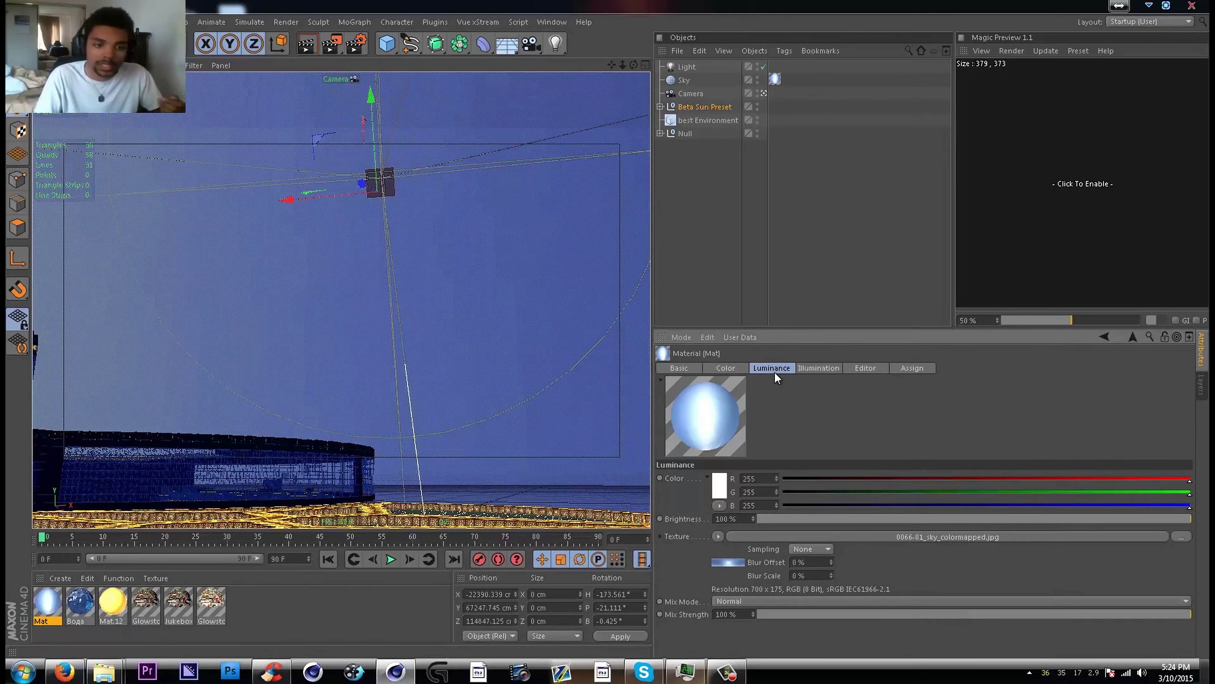
click(816, 377)
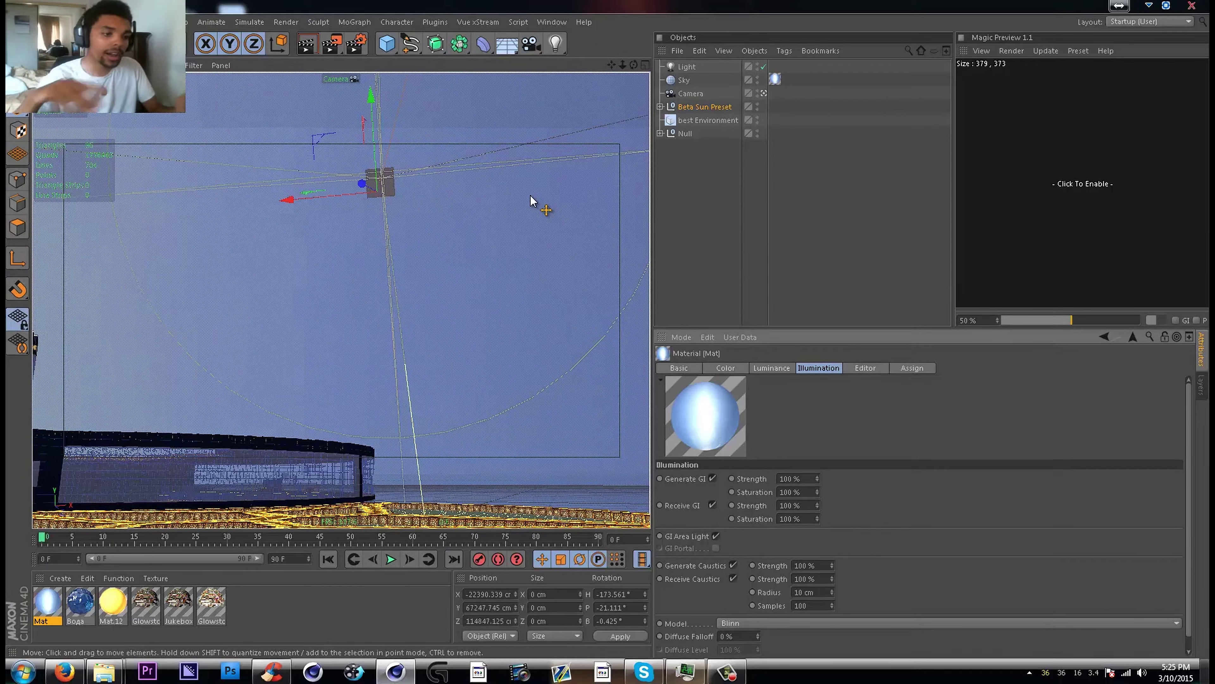
Examine the building model and the water volume surrounding it from above, from afar and from the side
scroll(267, 369, down, 2)
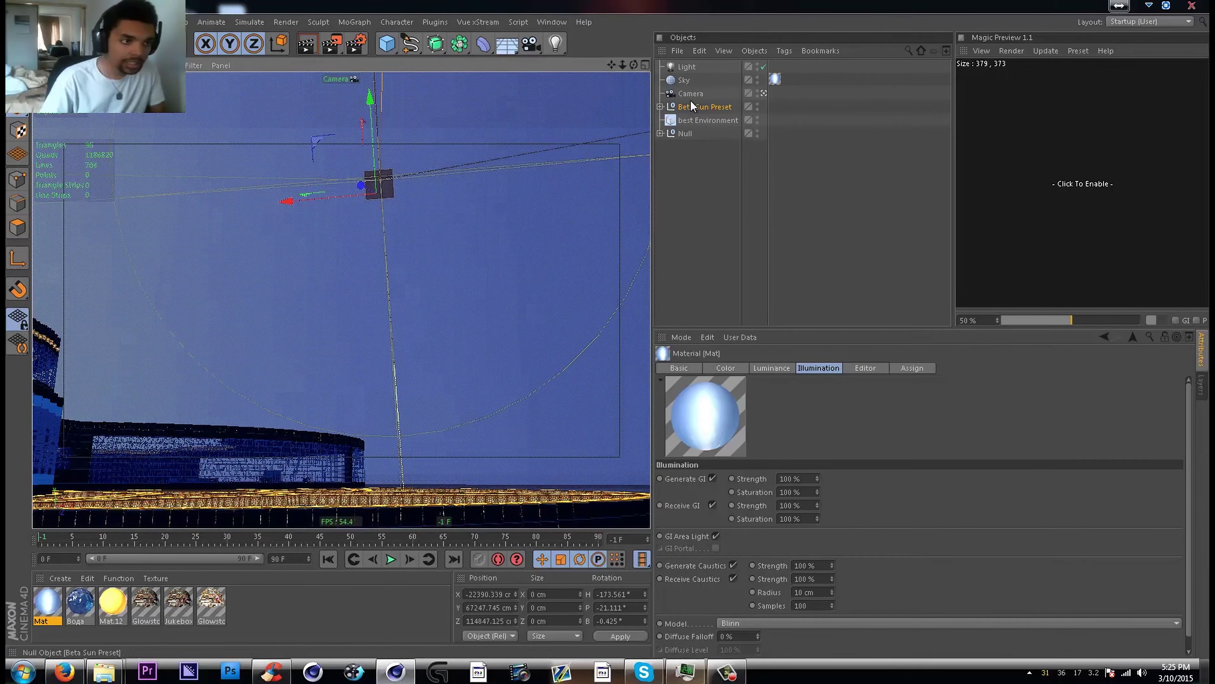
drag(634, 64, 593, 230)
scroll(349, 341, down, 2)
drag(333, 331, 561, 384)
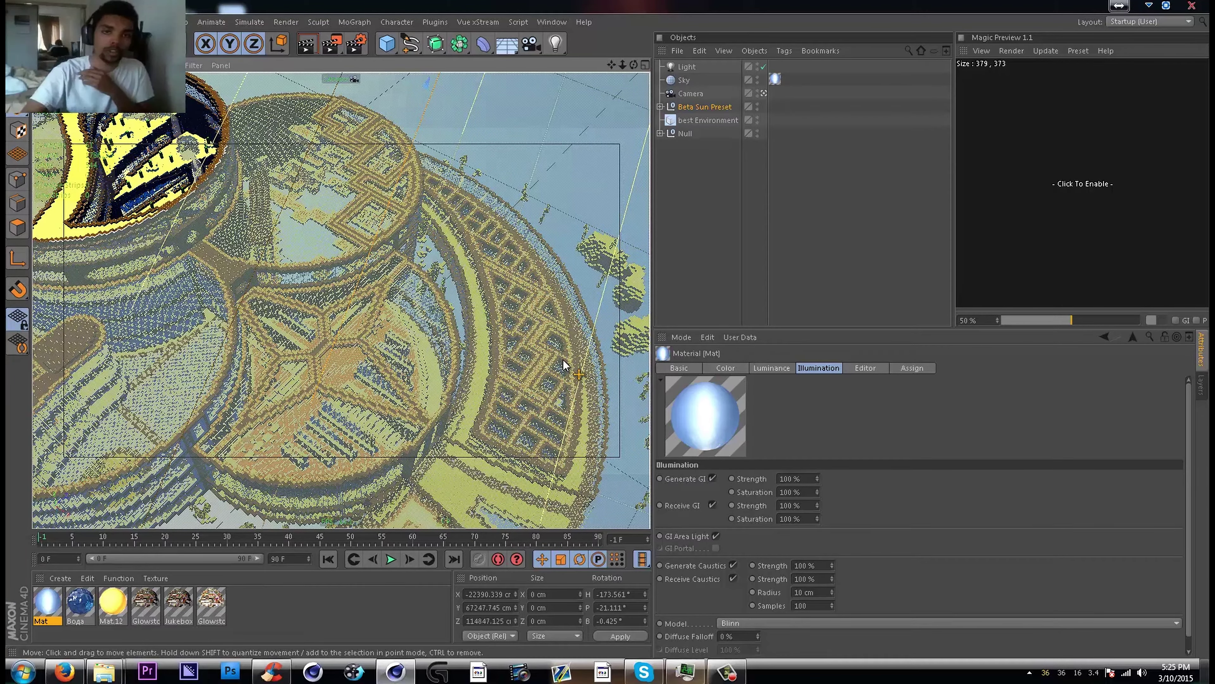
scroll(484, 175, down, 6)
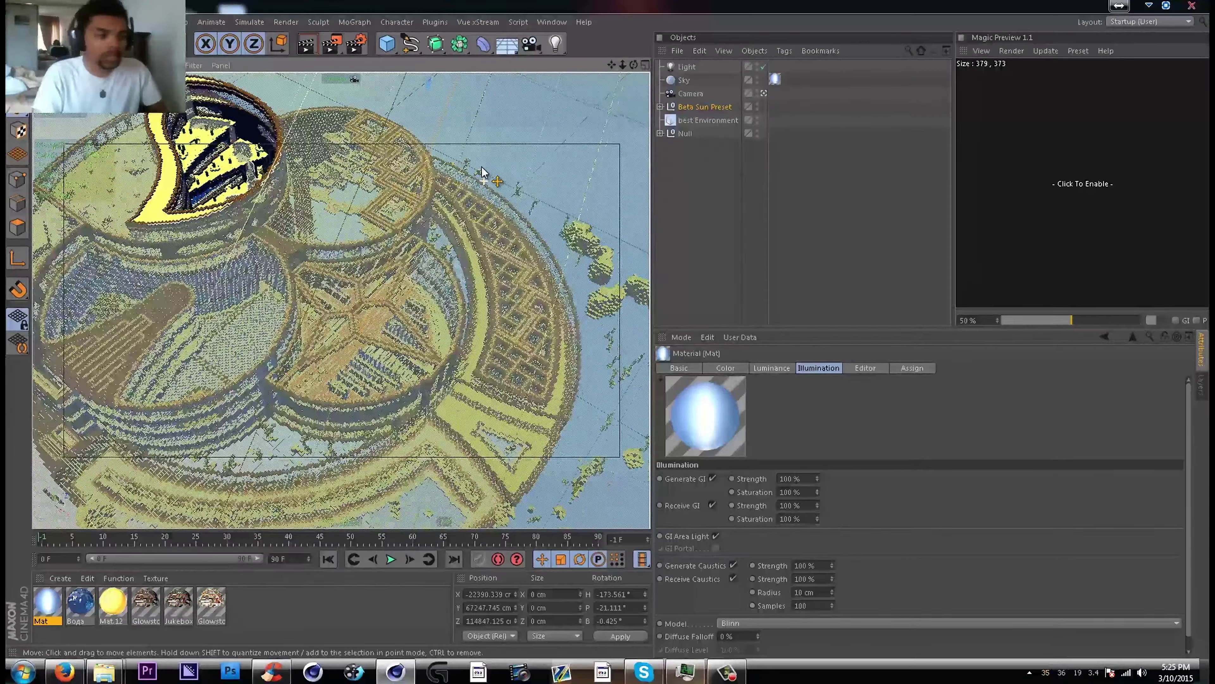
drag(634, 65, 689, 4)
scroll(448, 168, down, 2)
scroll(445, 165, down, 4)
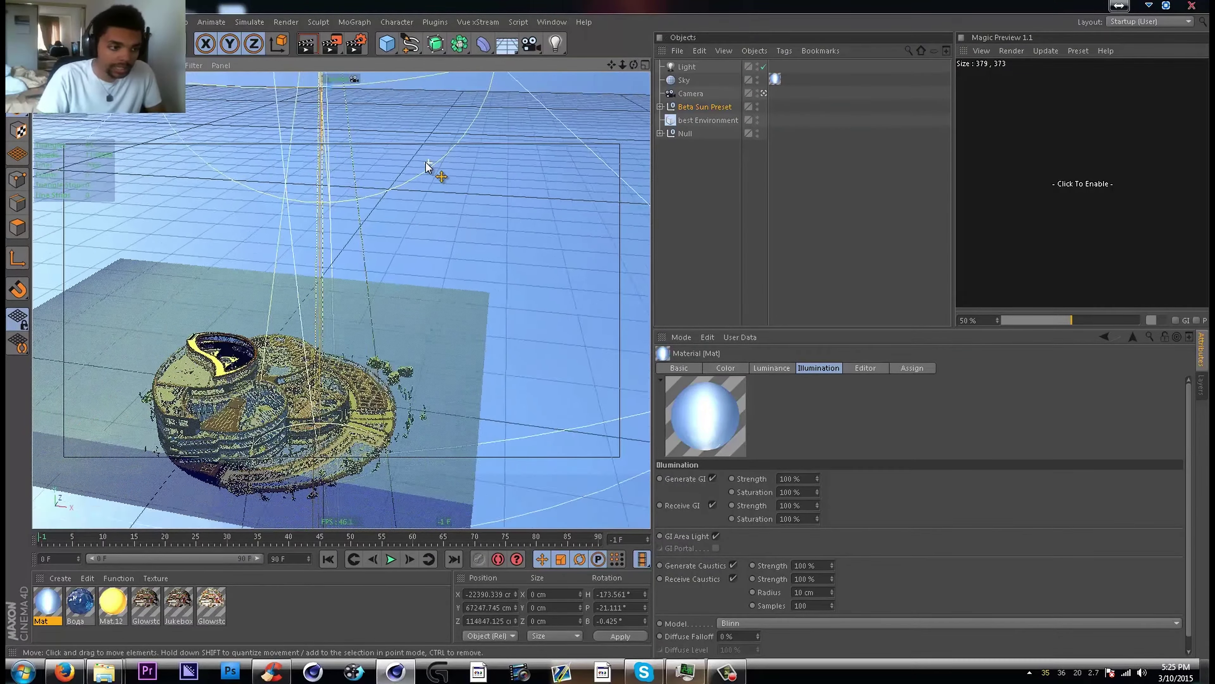
scroll(205, 401, up, 3)
scroll(204, 403, up, 3)
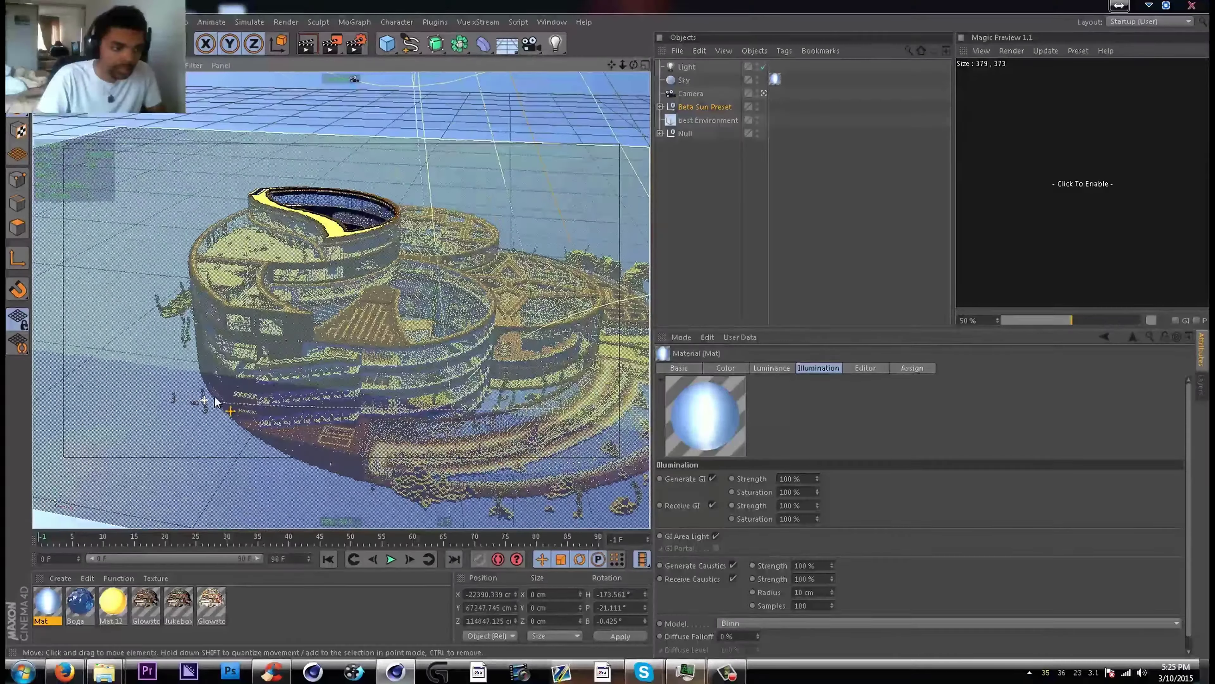
scroll(448, 275, up, 2)
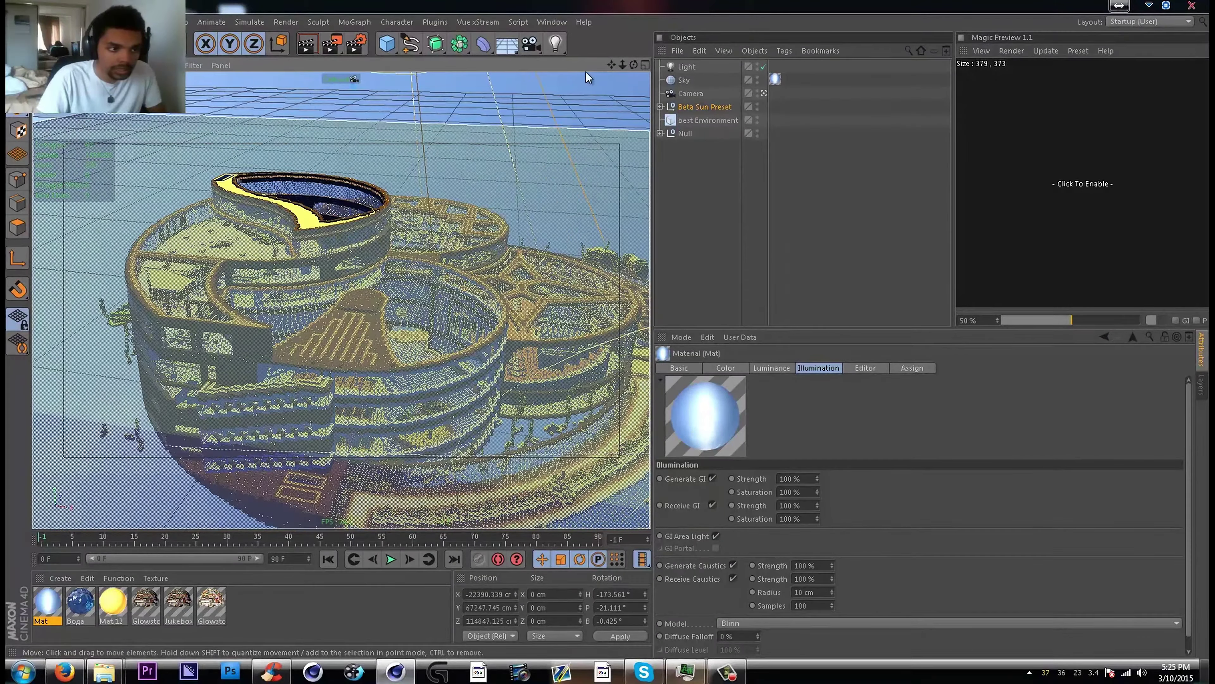
drag(617, 62, 689, 77)
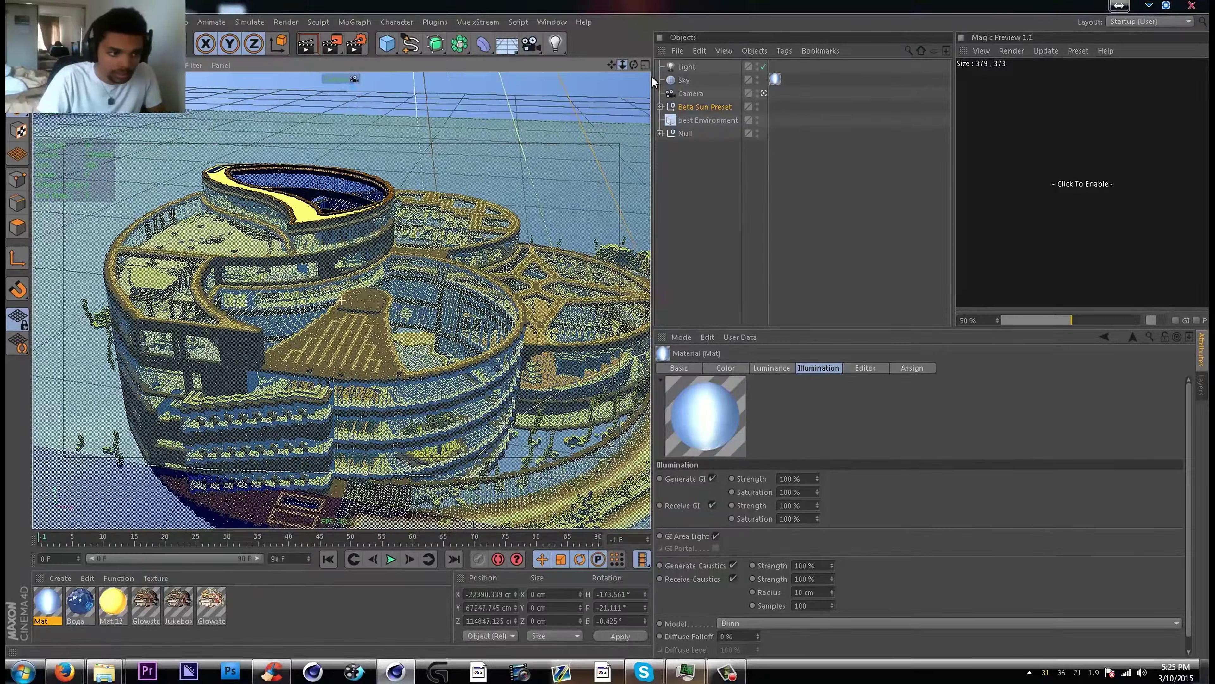
drag(602, 63, 402, 154)
Select the Stationary_Water object and examine its edges and extent around the building
click(434, 222)
scroll(443, 225, down, 10)
scroll(470, 281, up, 5)
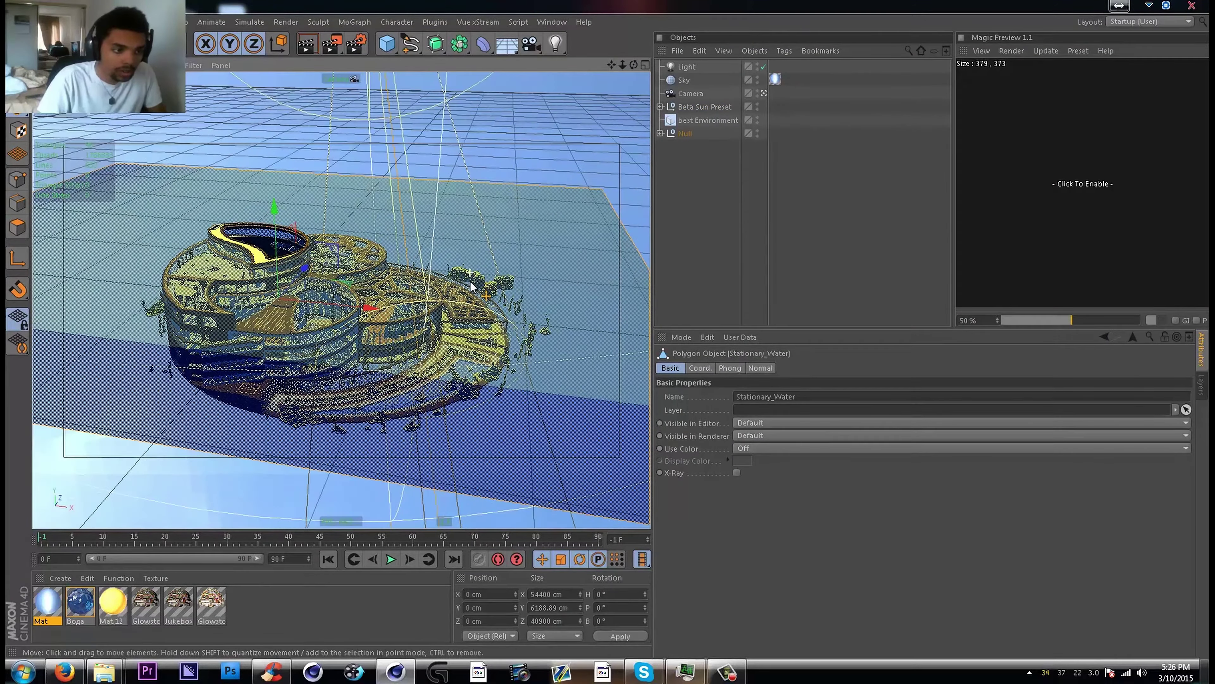
scroll(332, 295, up, 1)
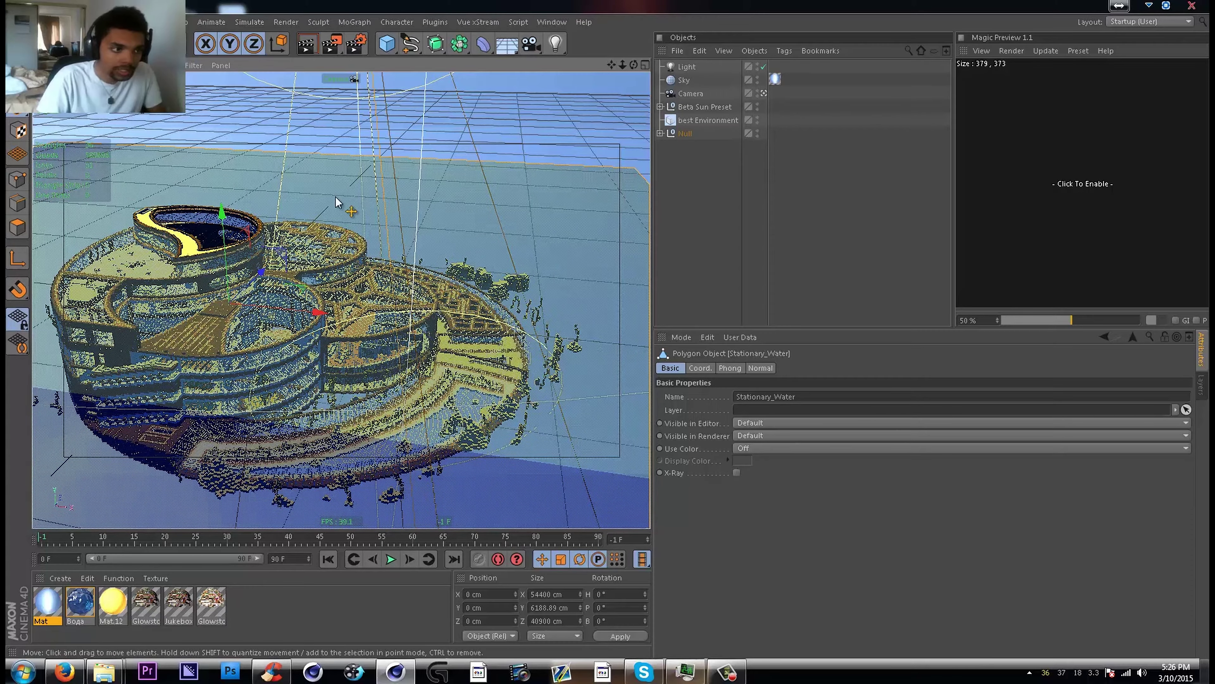
drag(634, 62, 544, 82)
scroll(322, 242, down, 2)
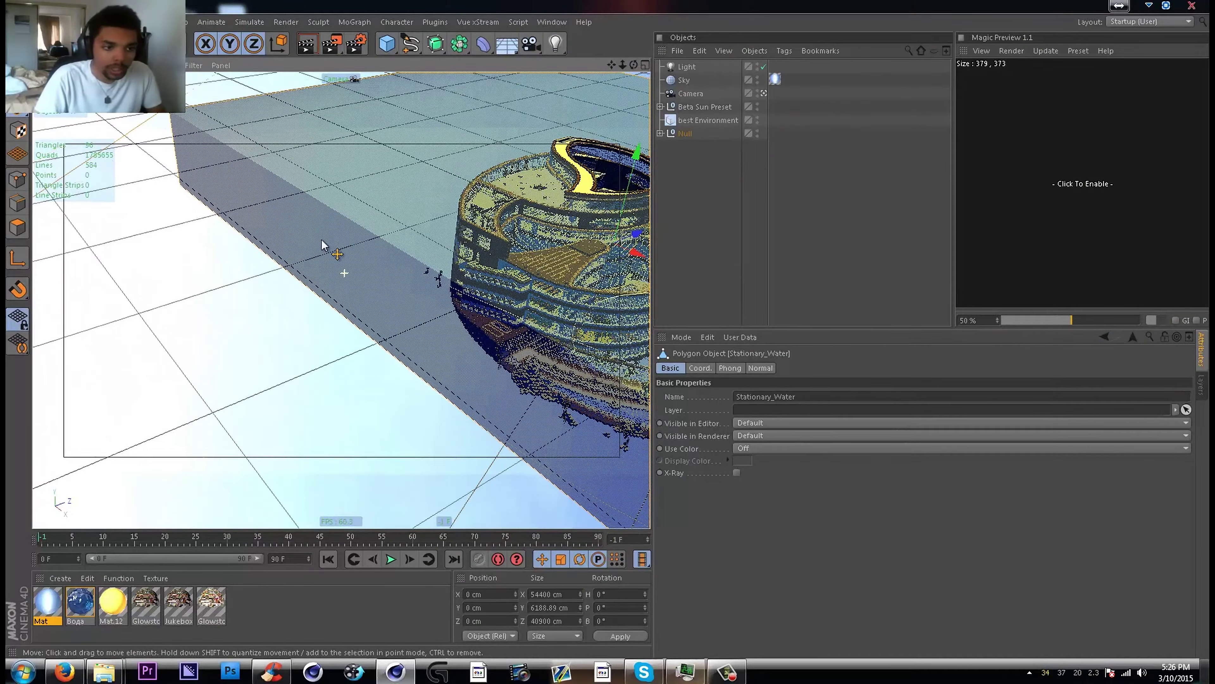
drag(611, 65, 315, 85)
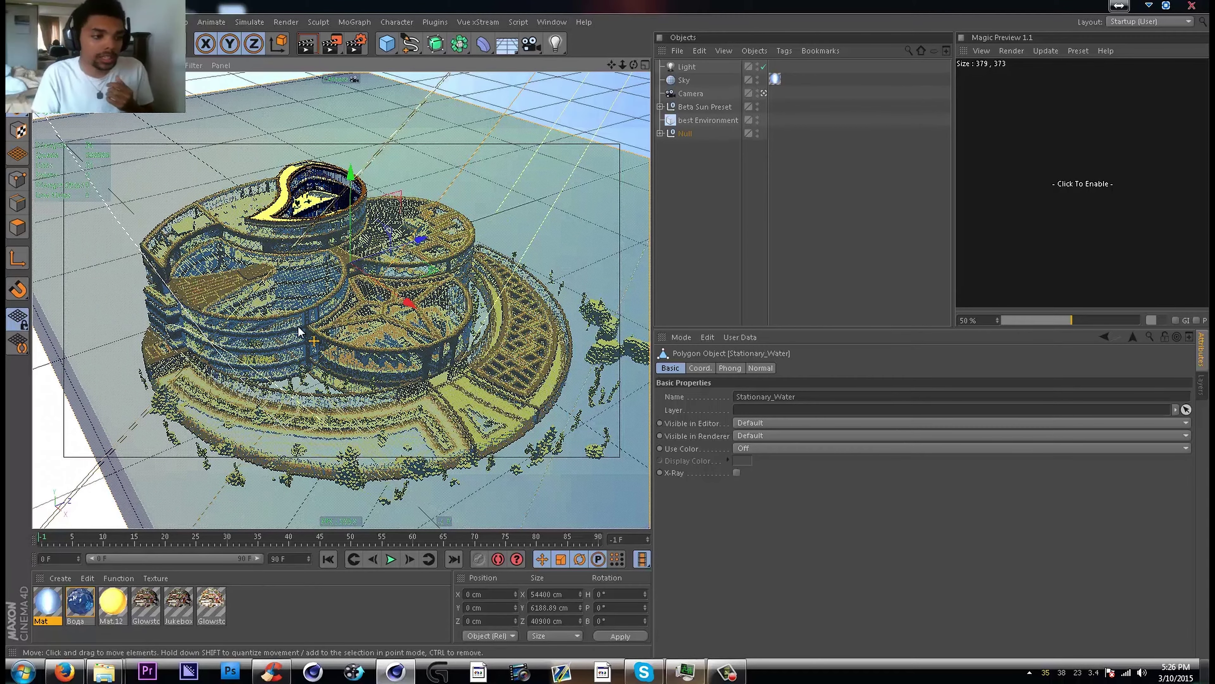
Examine the building's interior, its rooftops and the sun overhead from below the water, then enable the Magic Preview for the sun view
scroll(406, 489, up, 3)
scroll(406, 490, up, 5)
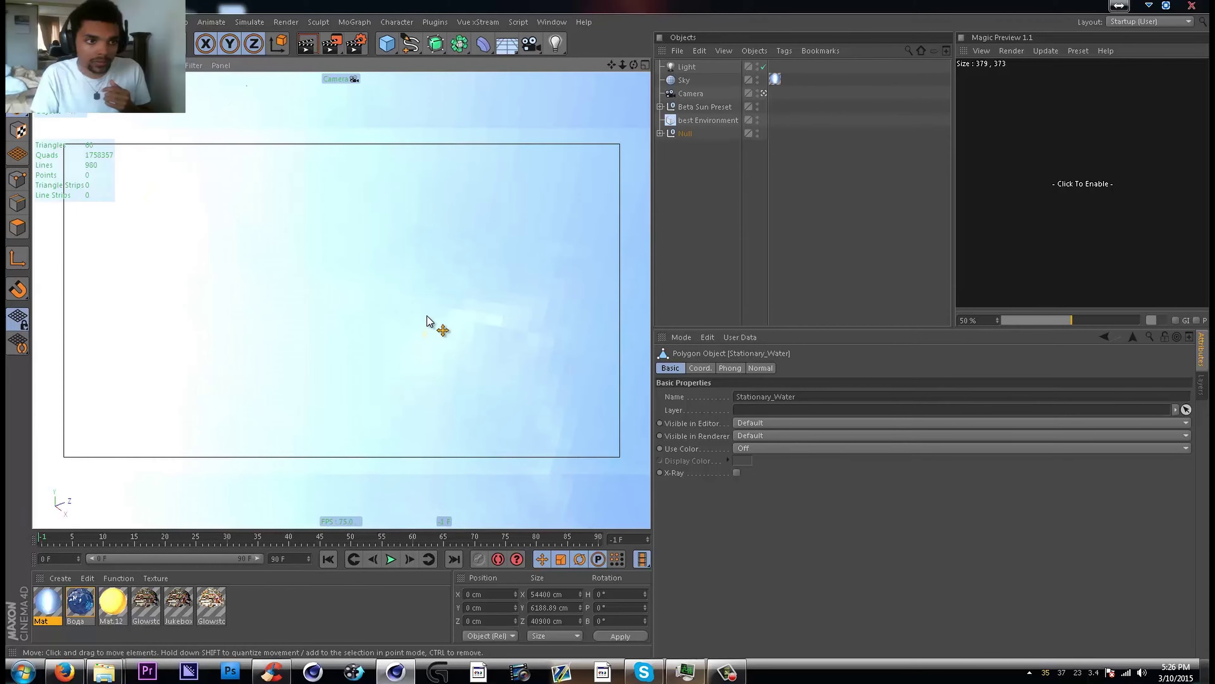
scroll(428, 311, down, 2)
scroll(429, 301, up, 1)
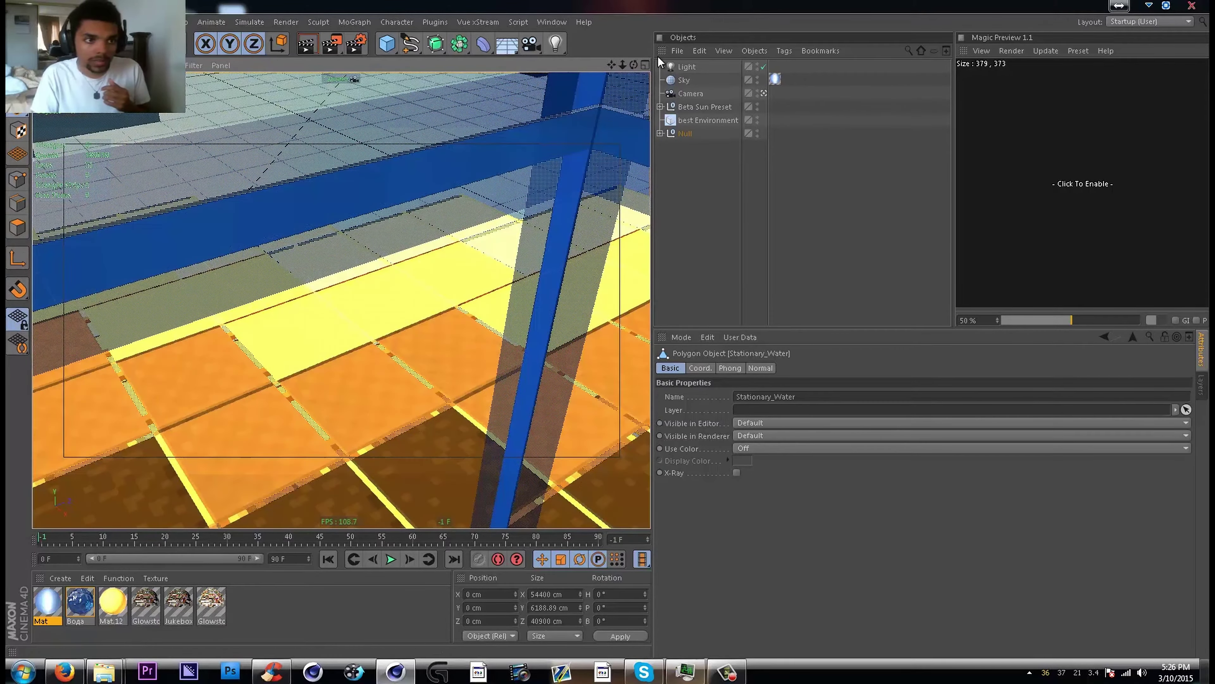
drag(633, 65, 743, 5)
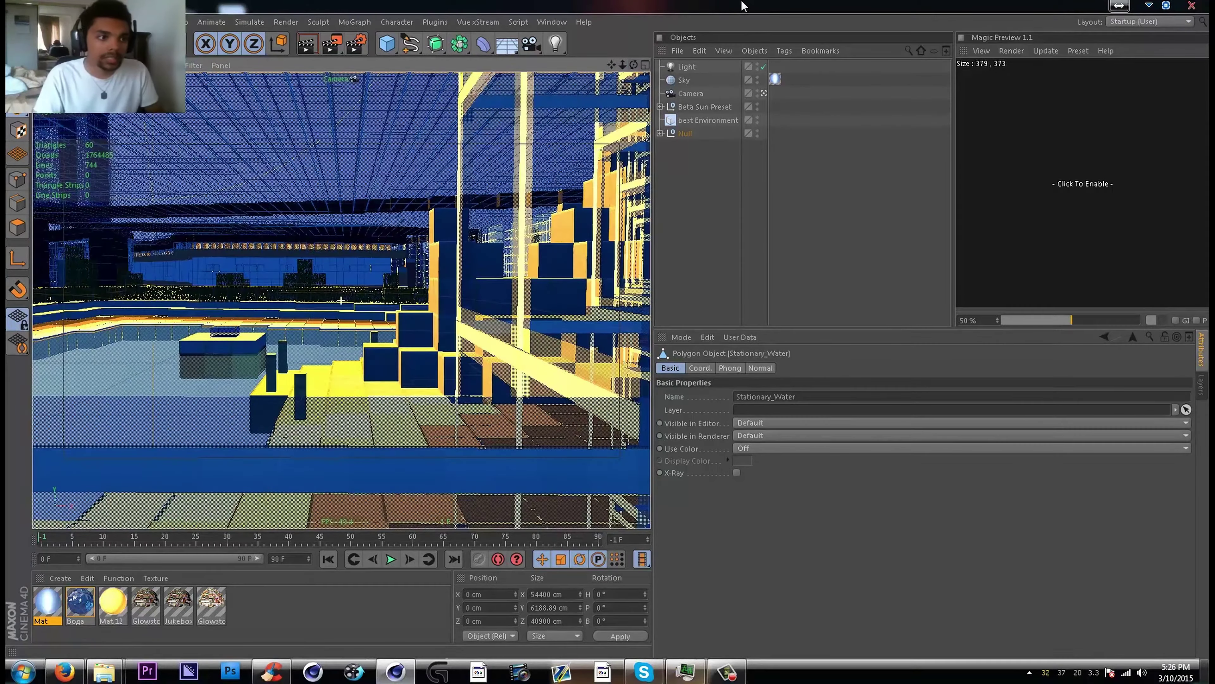
drag(614, 68, 888, 320)
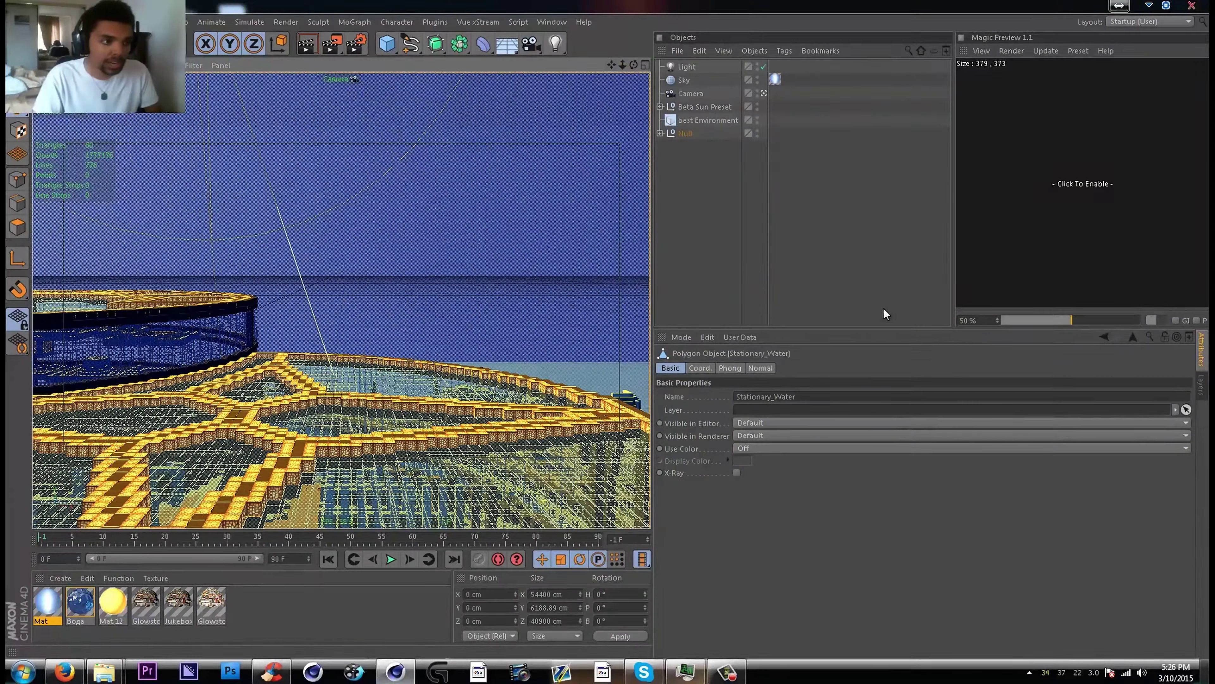
drag(635, 65, 601, 13)
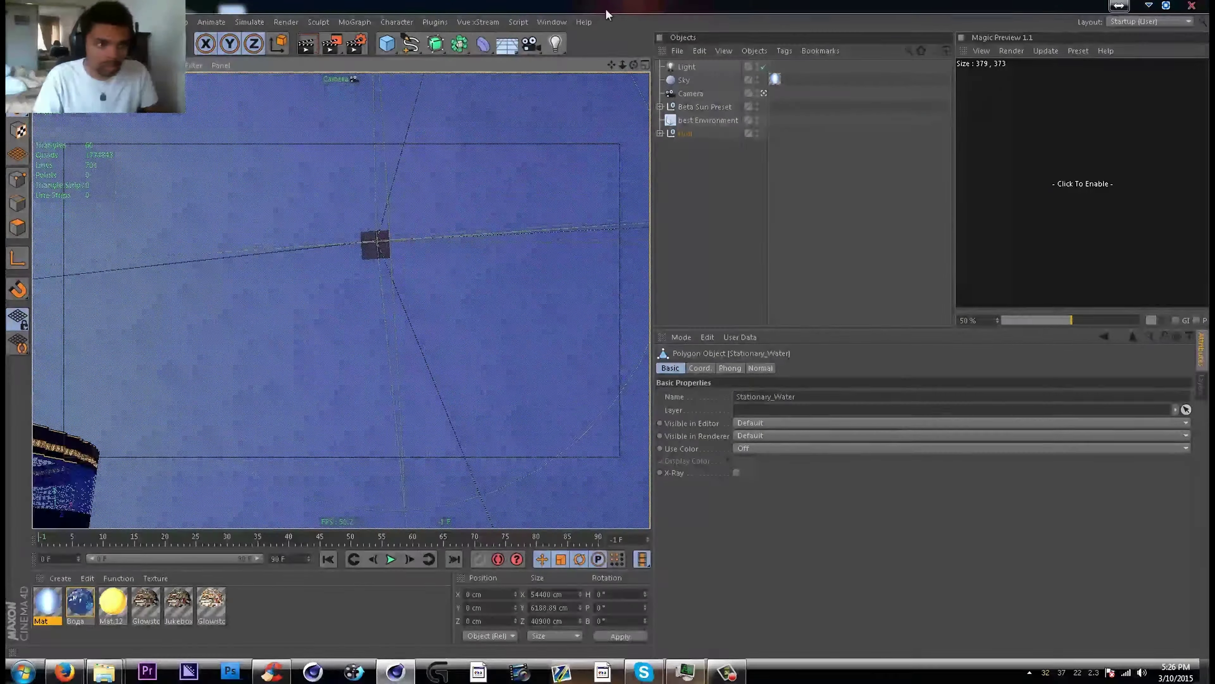
click(1041, 157)
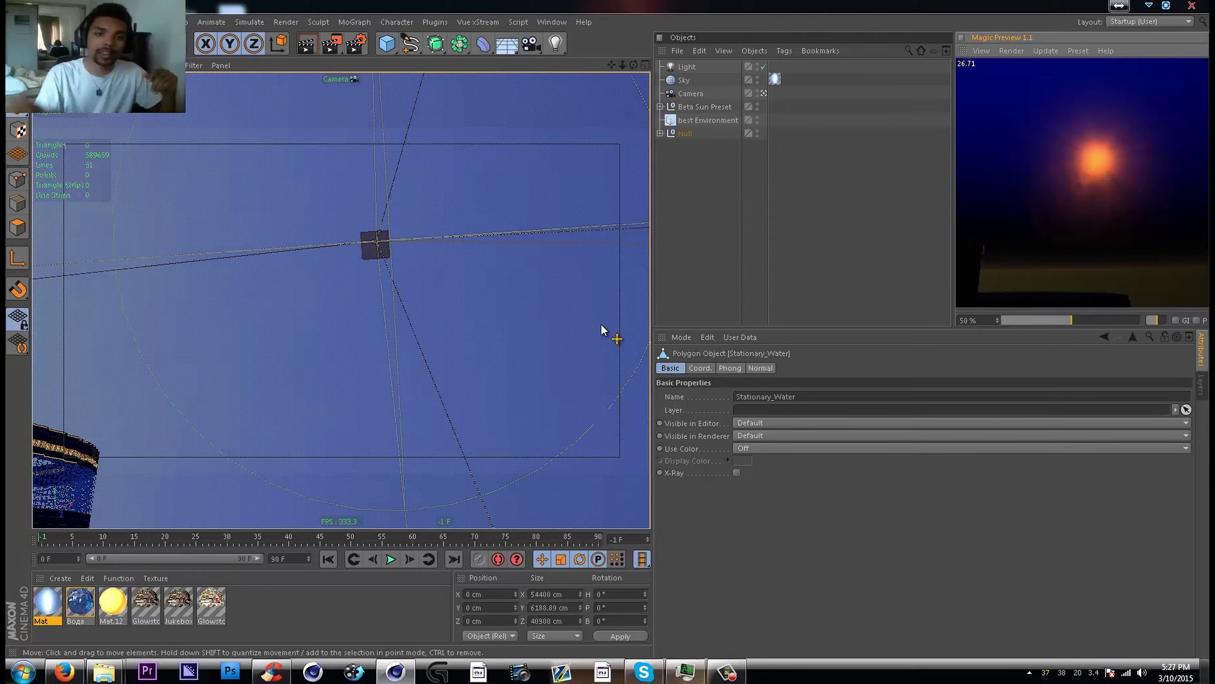
Deselect the water object, view the building's side up close and close the current project
click(719, 171)
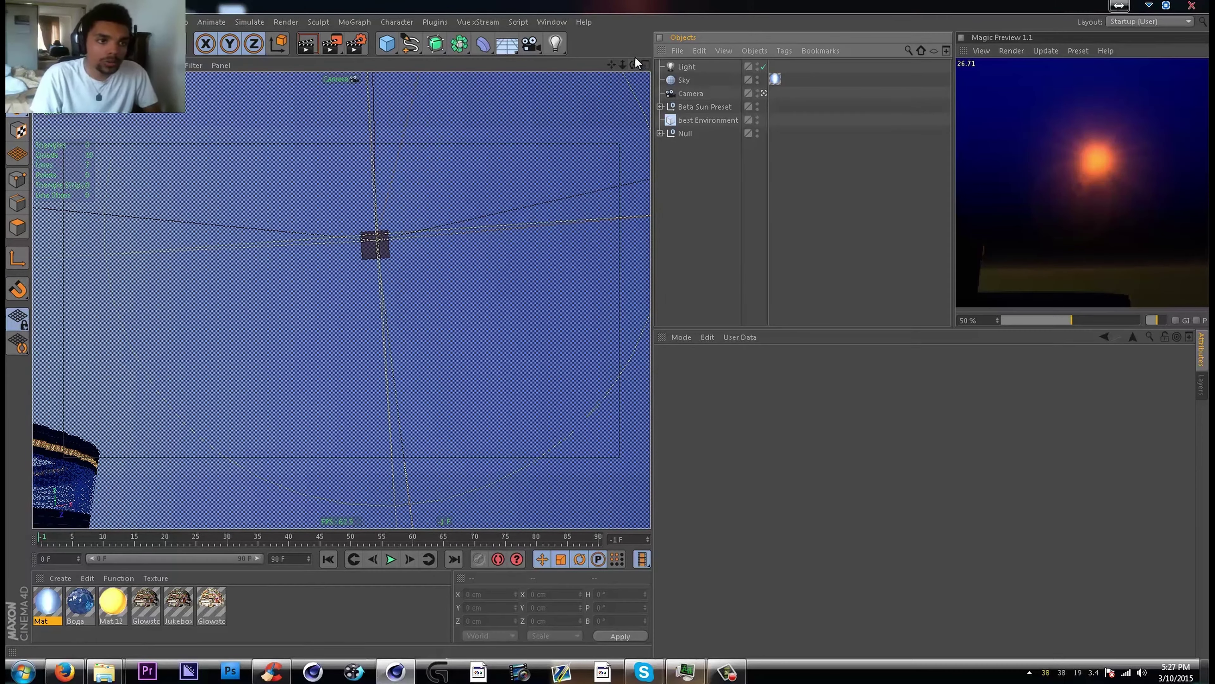
drag(633, 64, 133, 165)
click(14, 22)
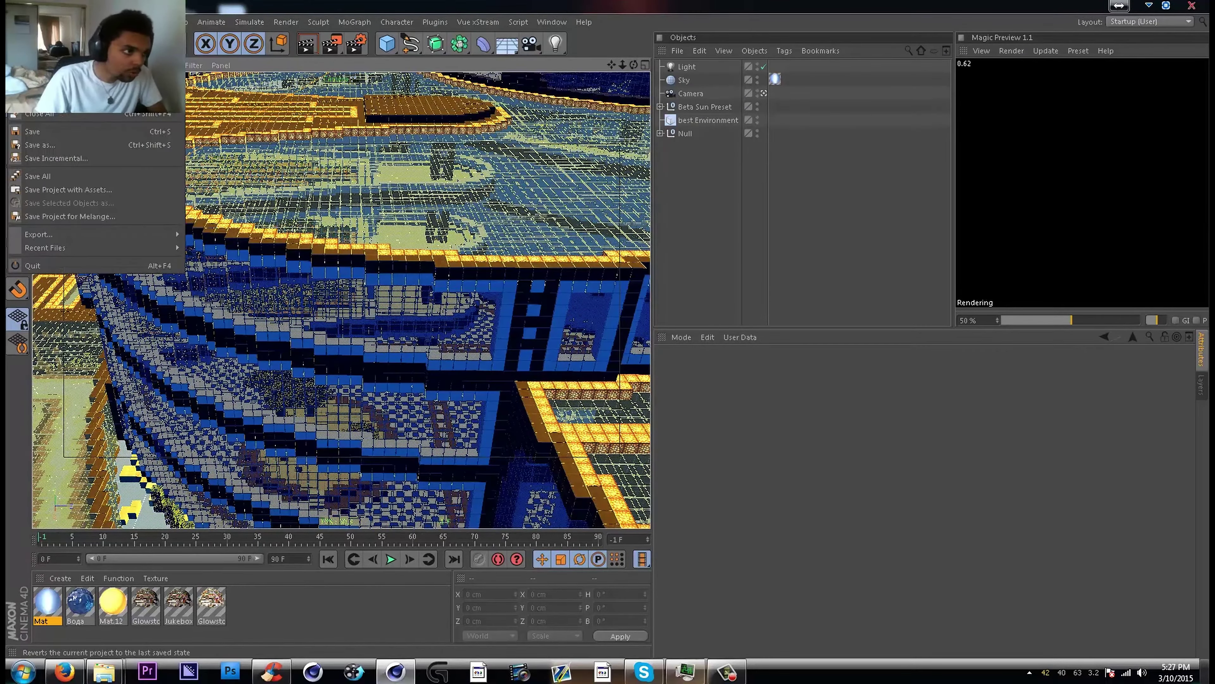
click(38, 101)
click(623, 389)
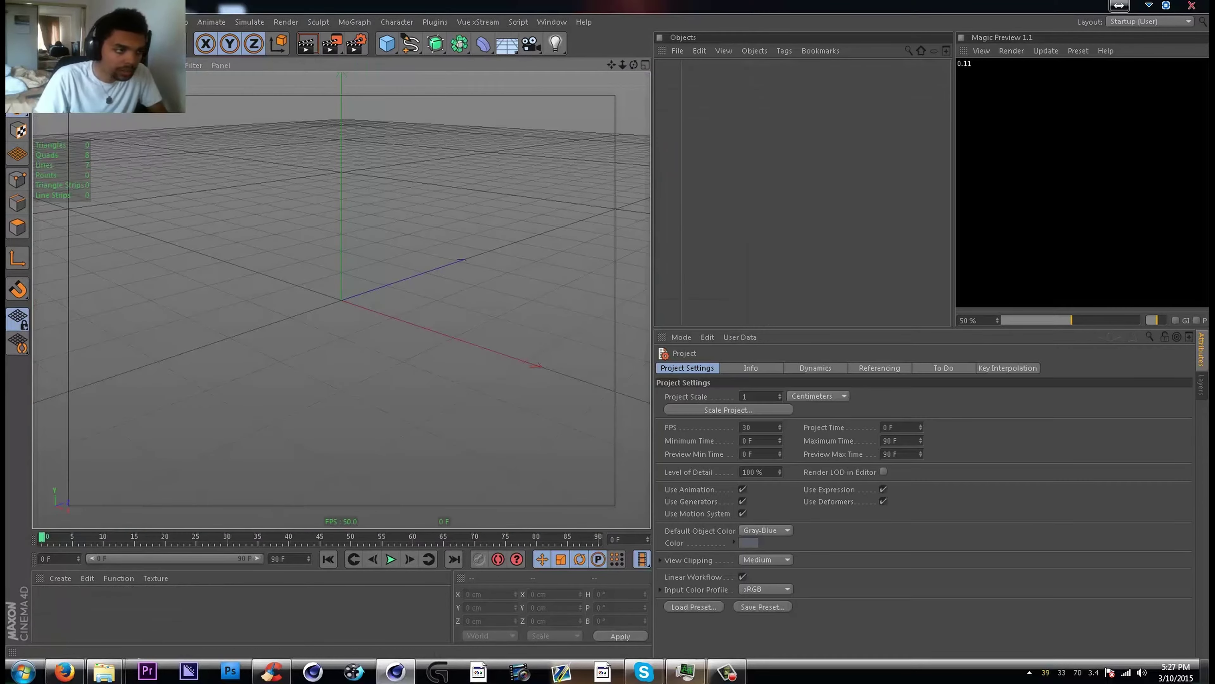
Start opening a project and search the bug-report folder of CINEMA 4D R15_53857526 under Roaming, MAXON for recovery scenes
click(38, 55)
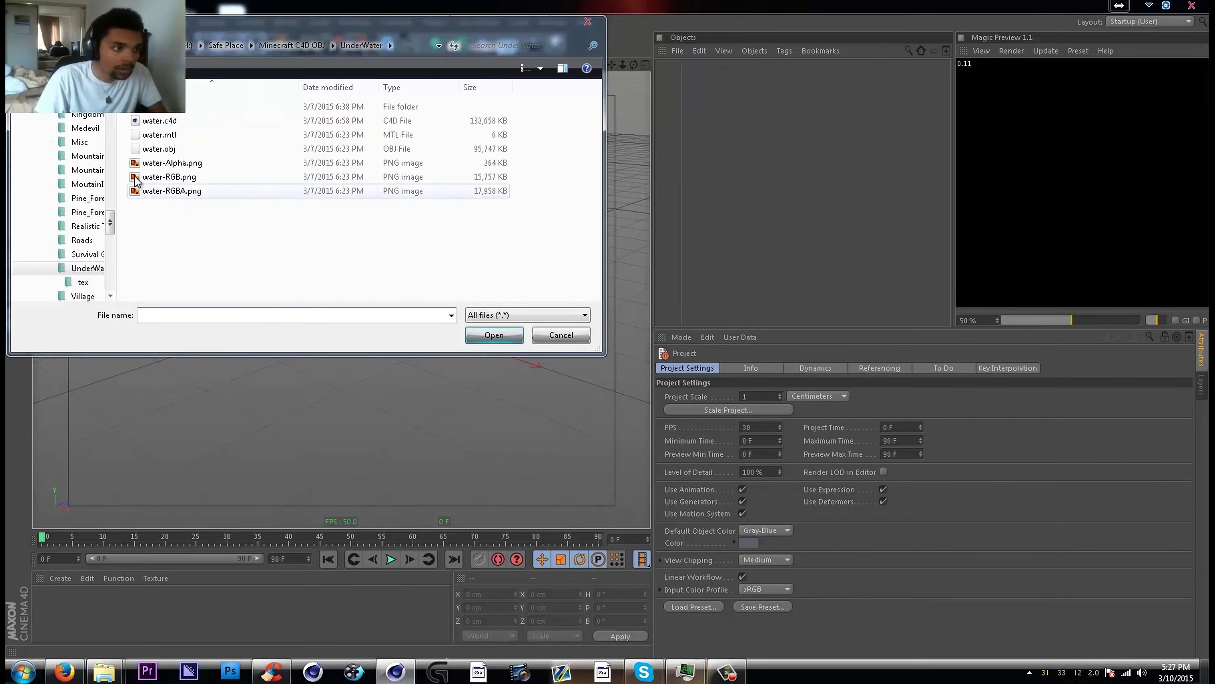
scroll(103, 158, up, 10)
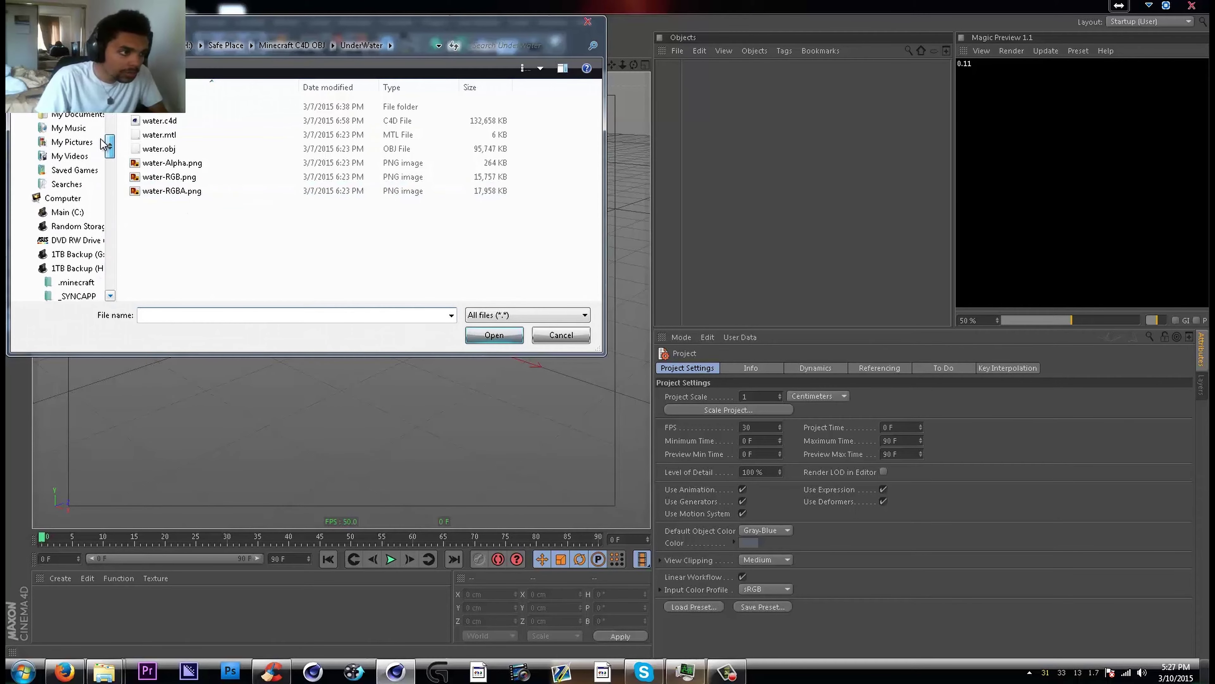
scroll(95, 132, up, 5)
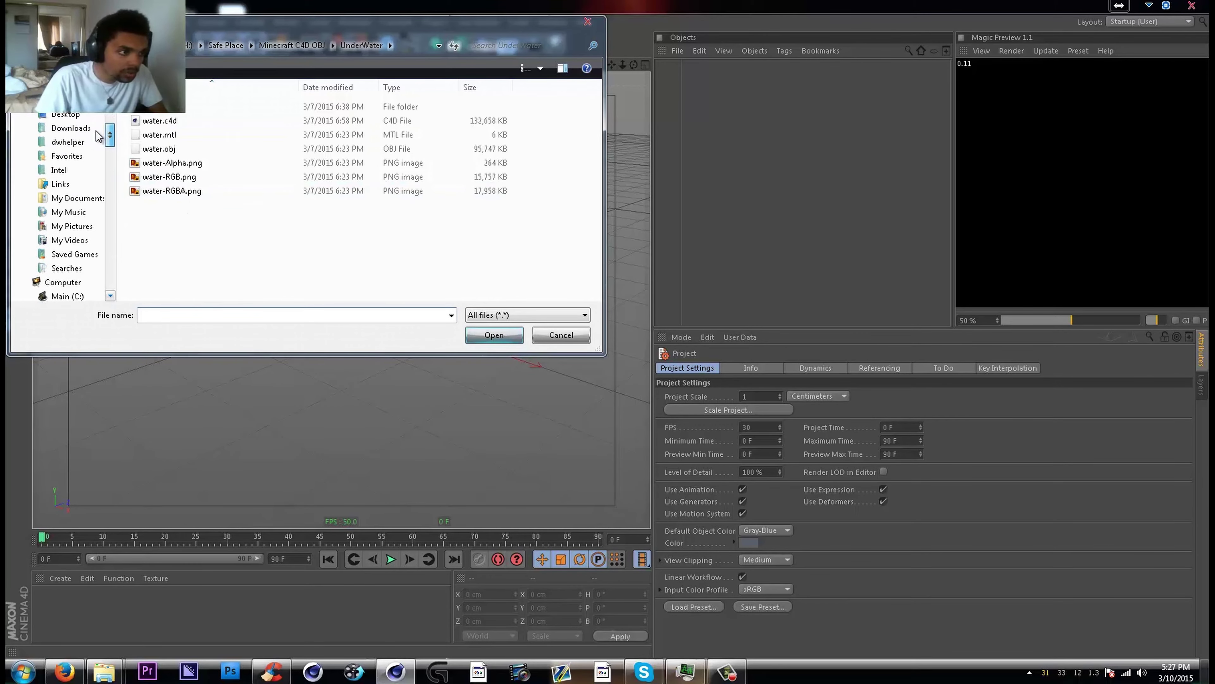
click(67, 156)
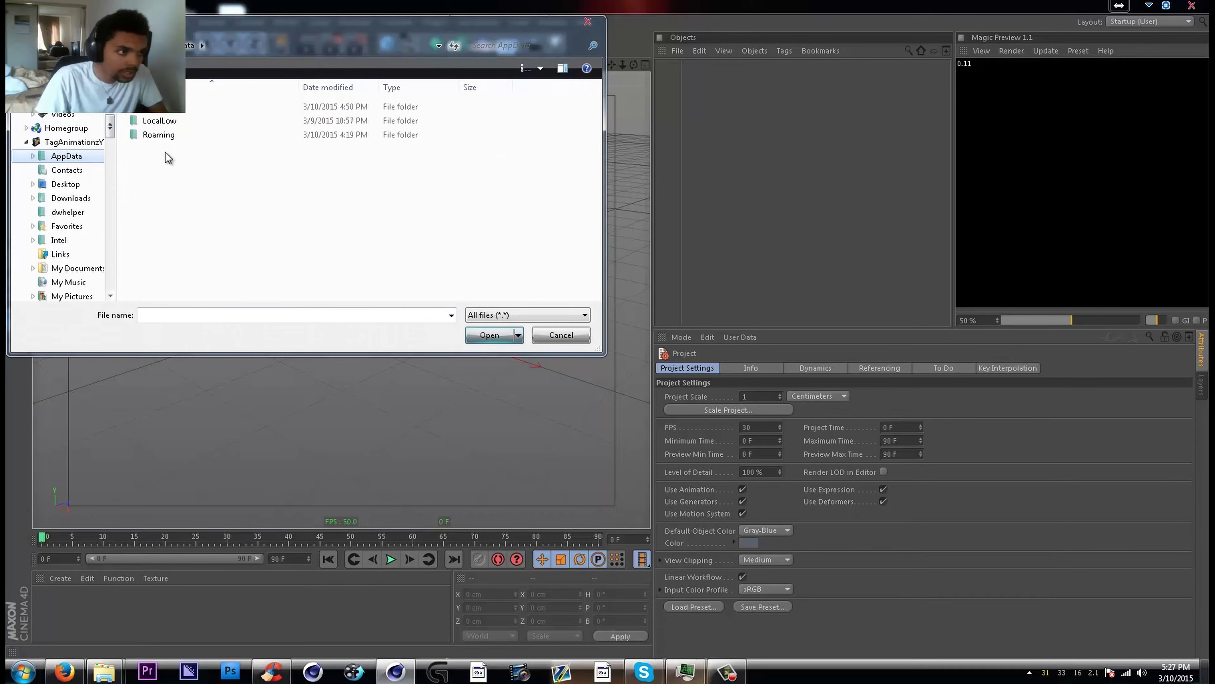
double_click(160, 136)
scroll(173, 216, down, 4)
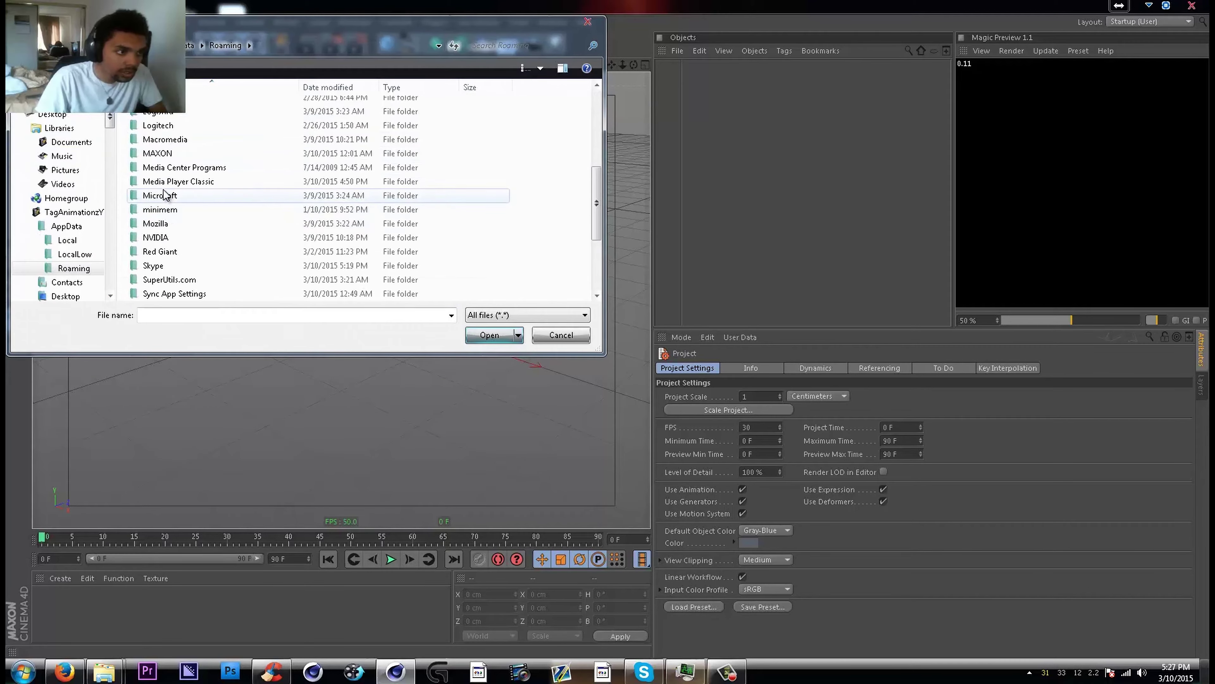
double_click(158, 153)
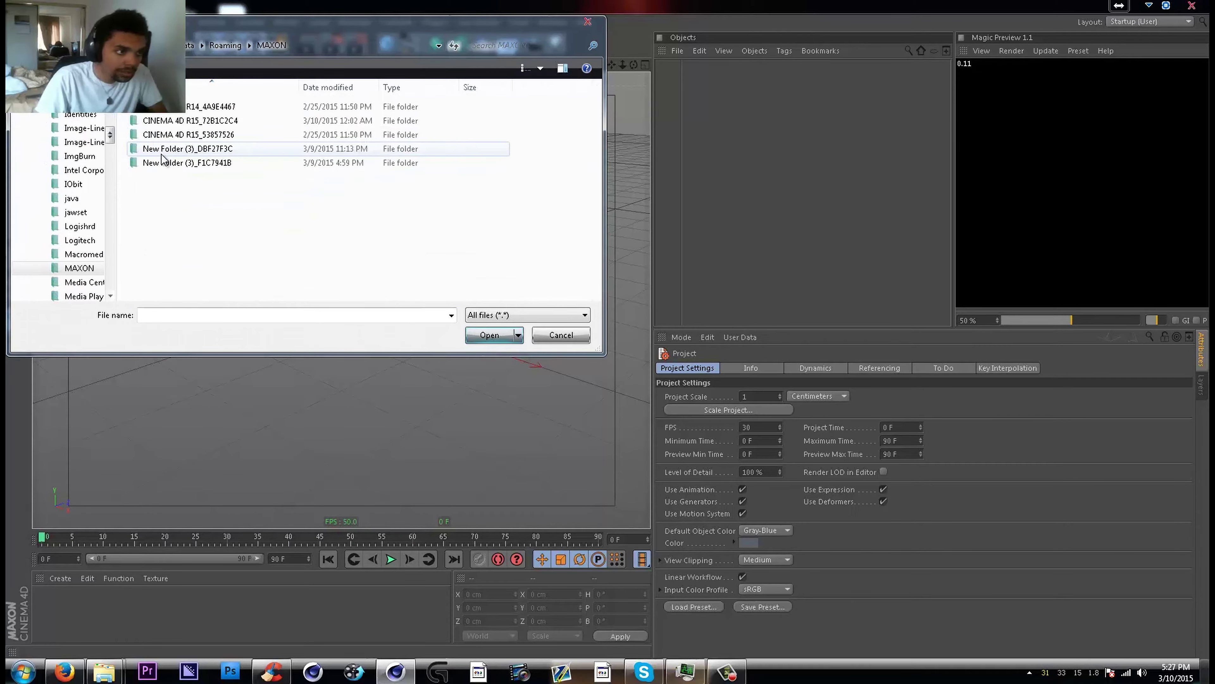
double_click(175, 135)
double_click(158, 106)
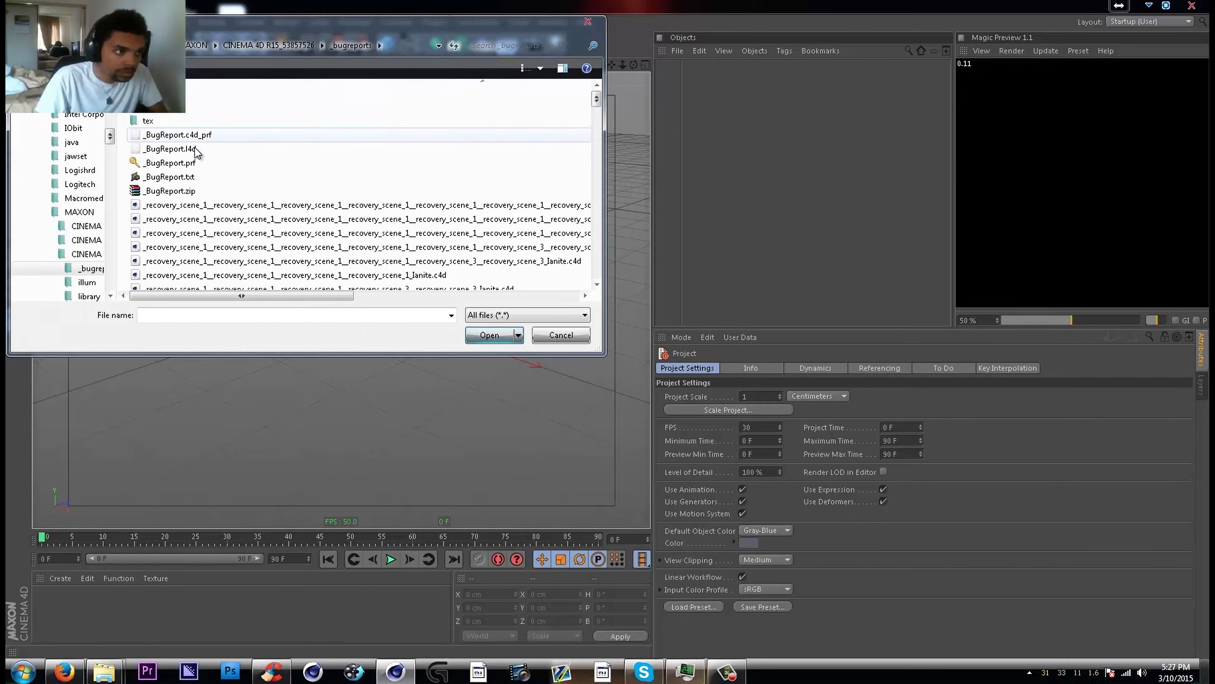
scroll(269, 230, down, 1)
drag(301, 297, 507, 268)
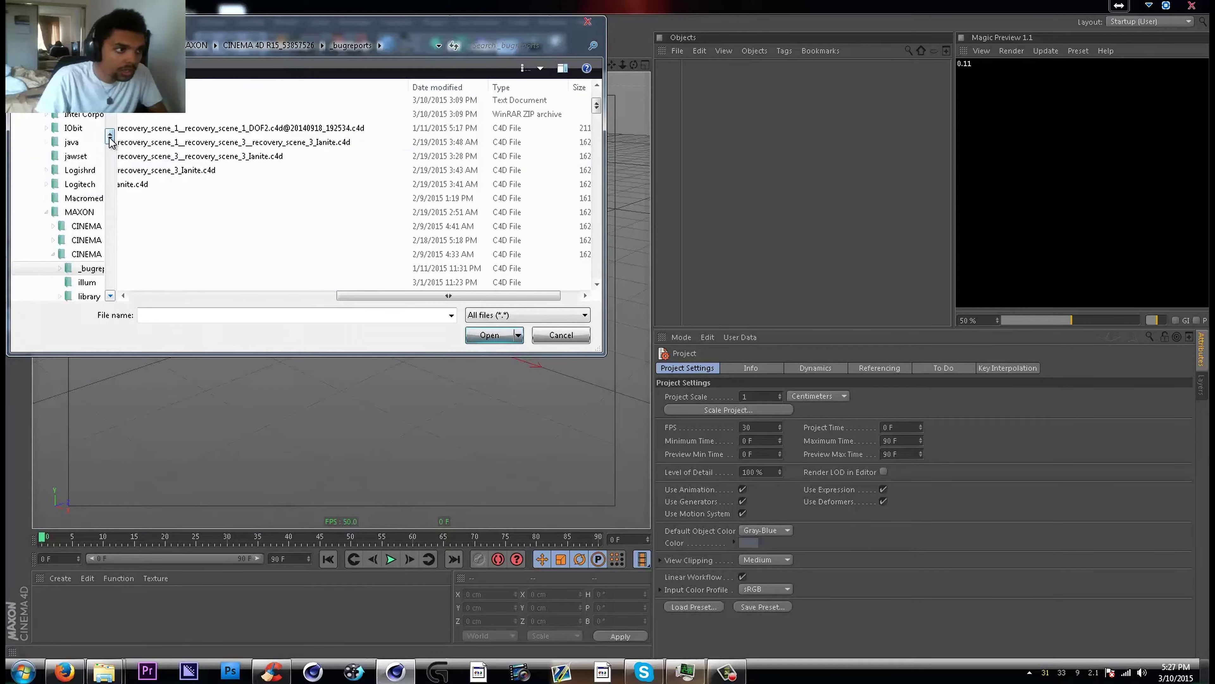
scroll(77, 192, up, 10)
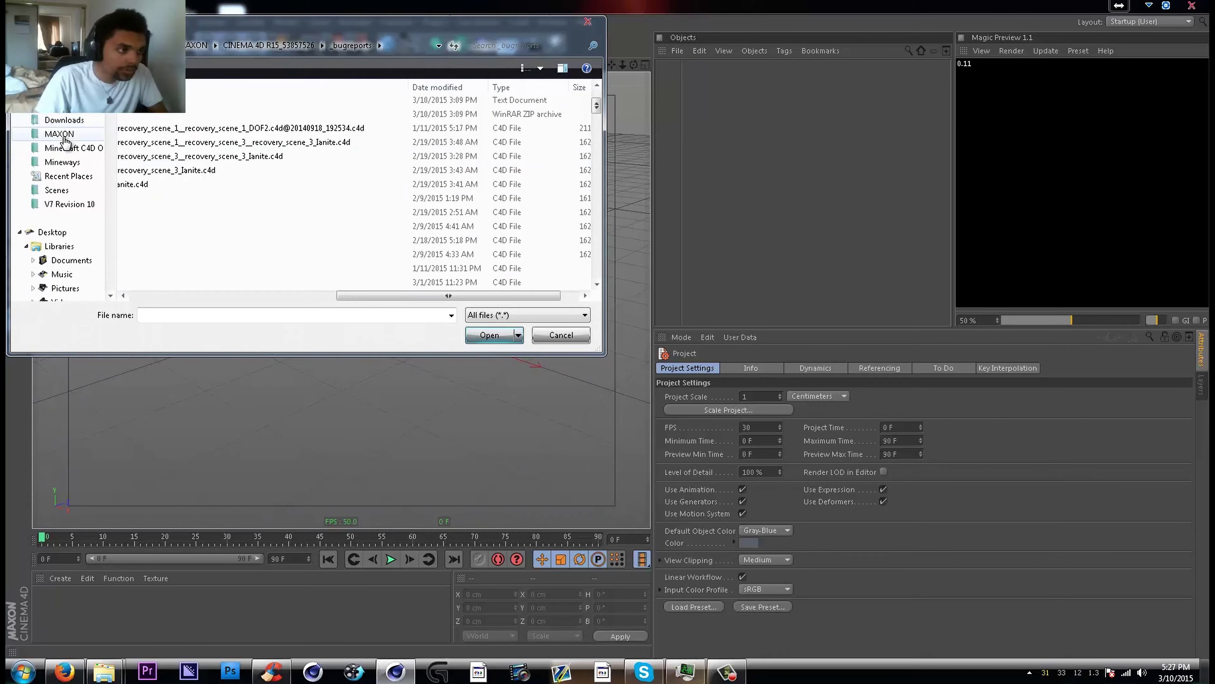
Look for the scene file in the Documents library and in the UnderWater folder of Minecraft C4D OBJ
click(53, 258)
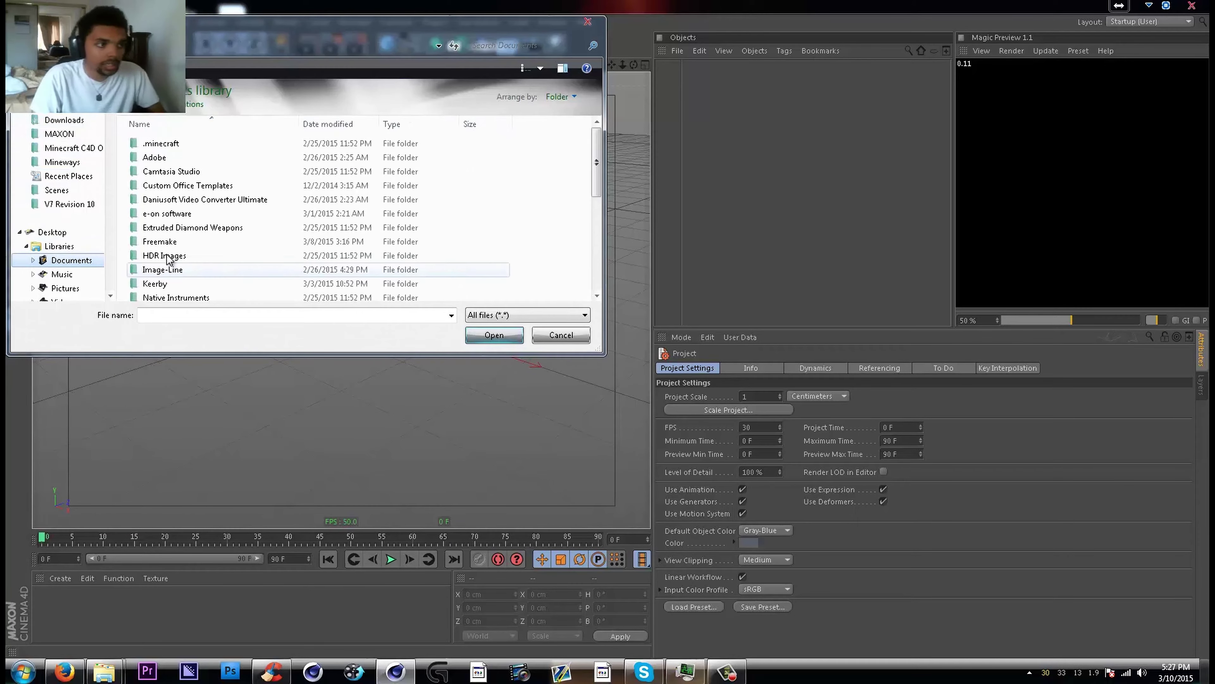
scroll(205, 228, down, 5)
scroll(209, 232, down, 1)
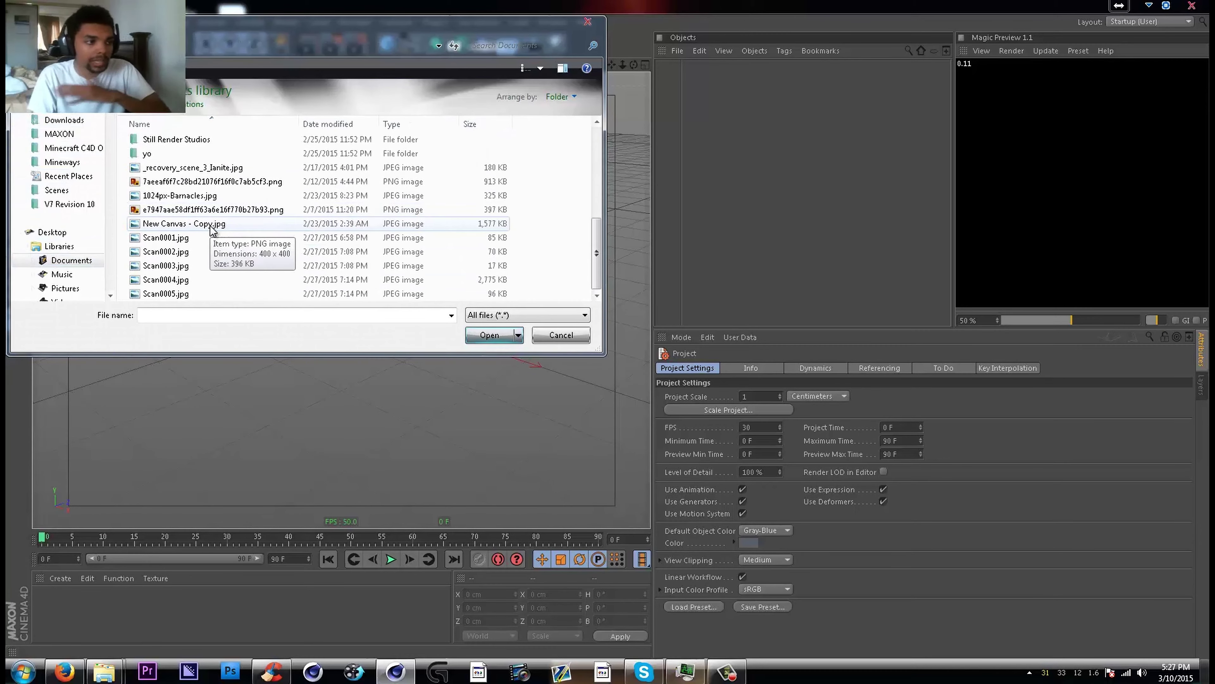
scroll(212, 230, up, 6)
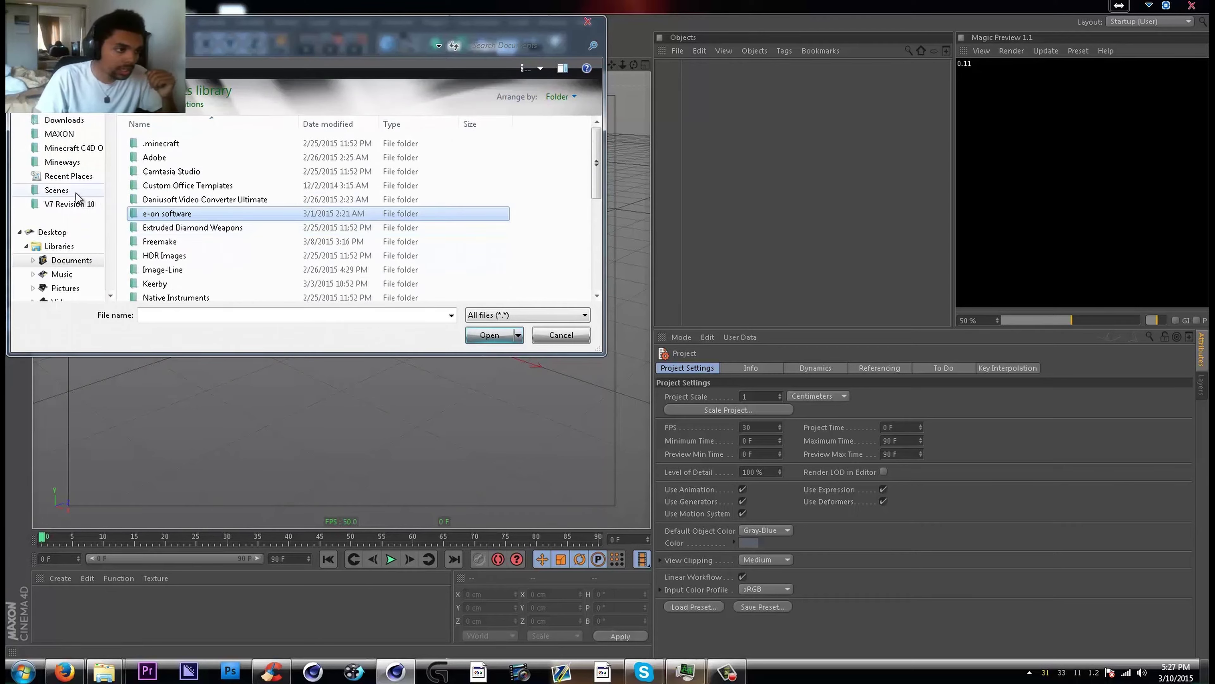
click(74, 149)
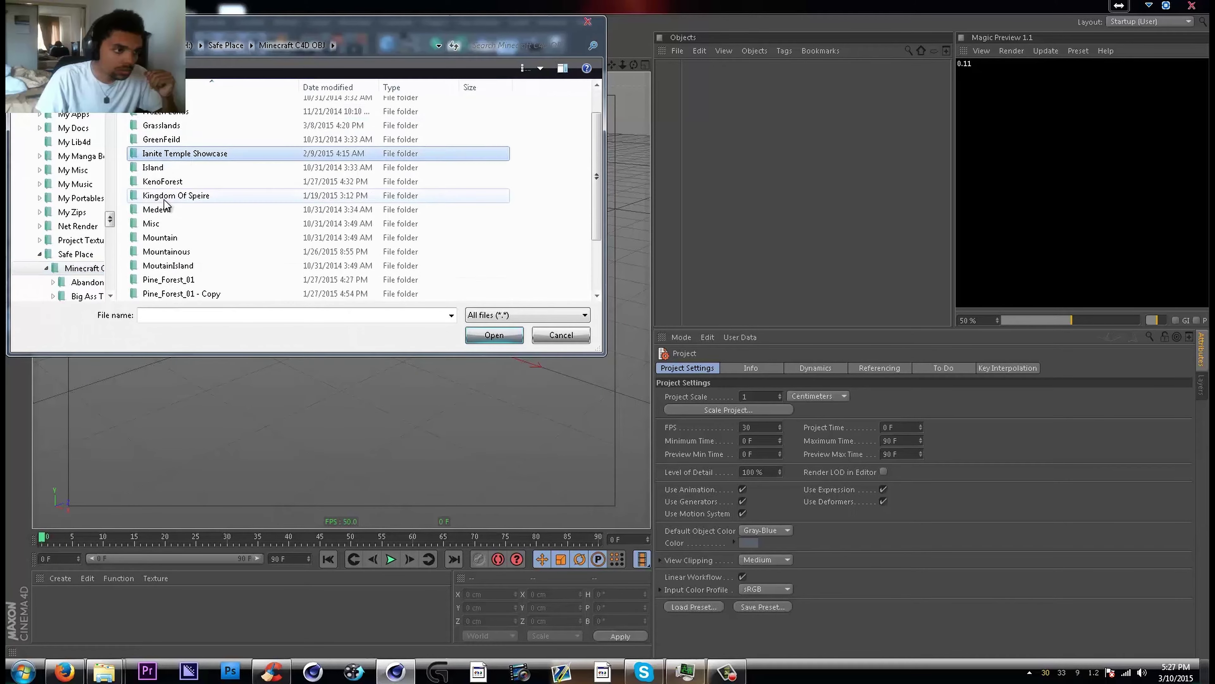
scroll(165, 204, down, 2)
double_click(171, 279)
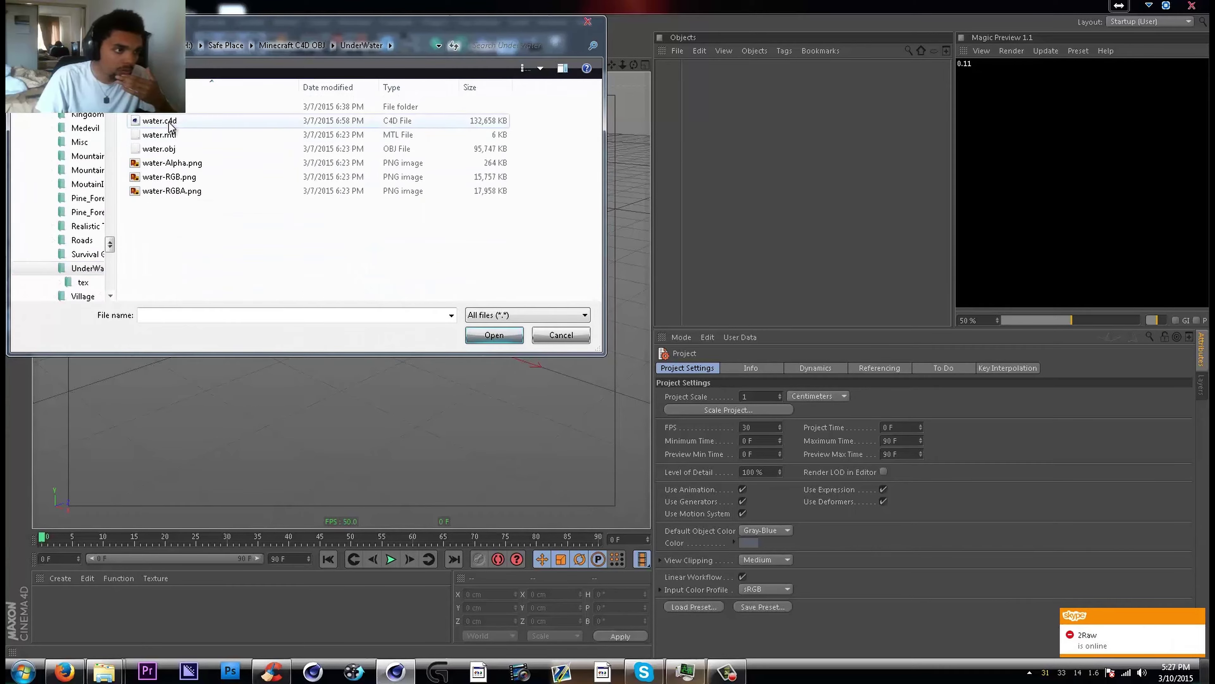
click(717, 675)
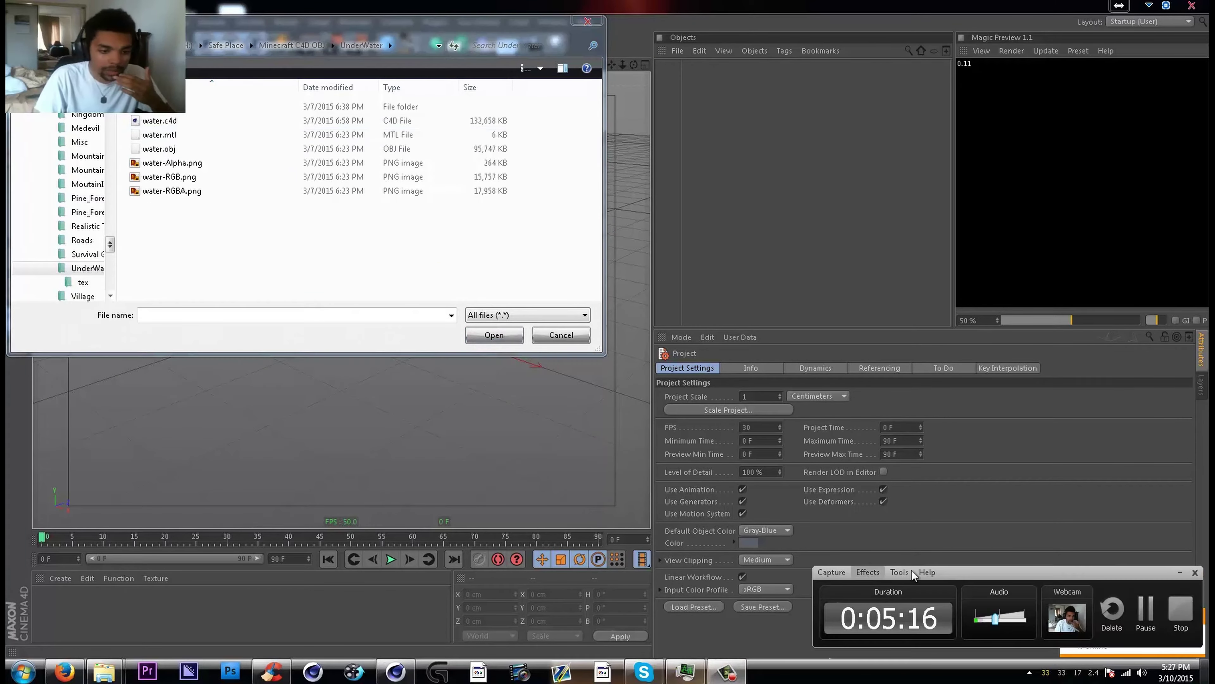
click(1147, 611)
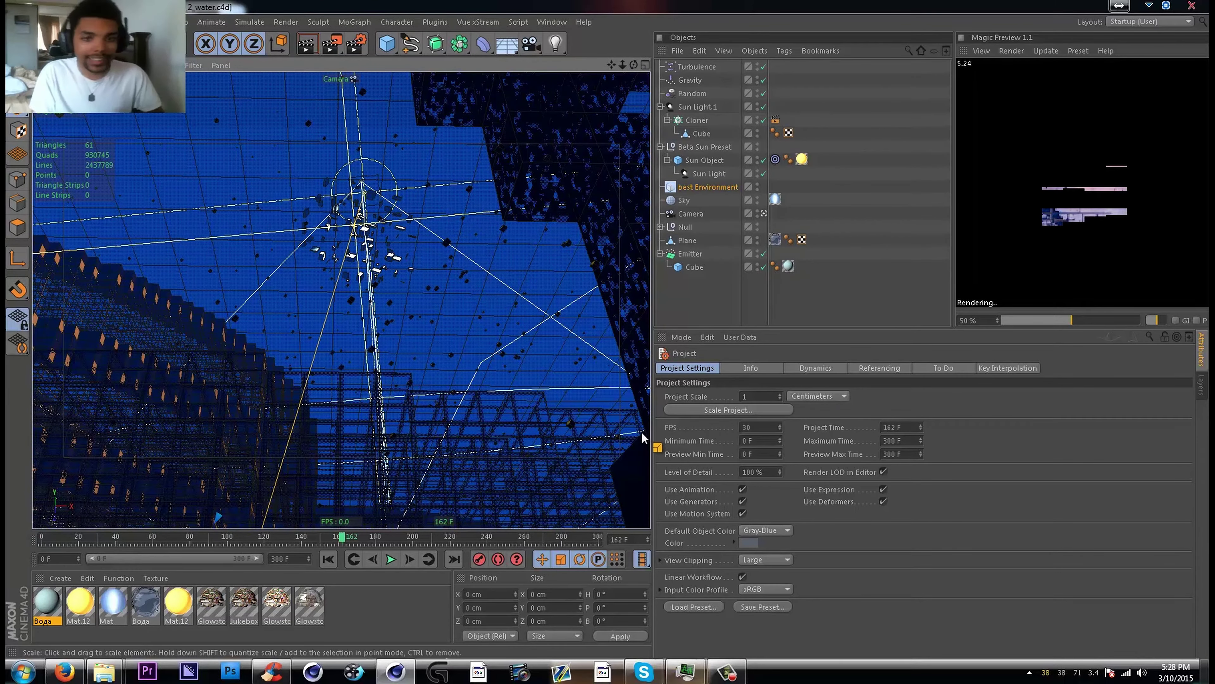
Turn off the Magic Preview and examine the whole underwater scene, including the plane and the building, from far above
click(1170, 233)
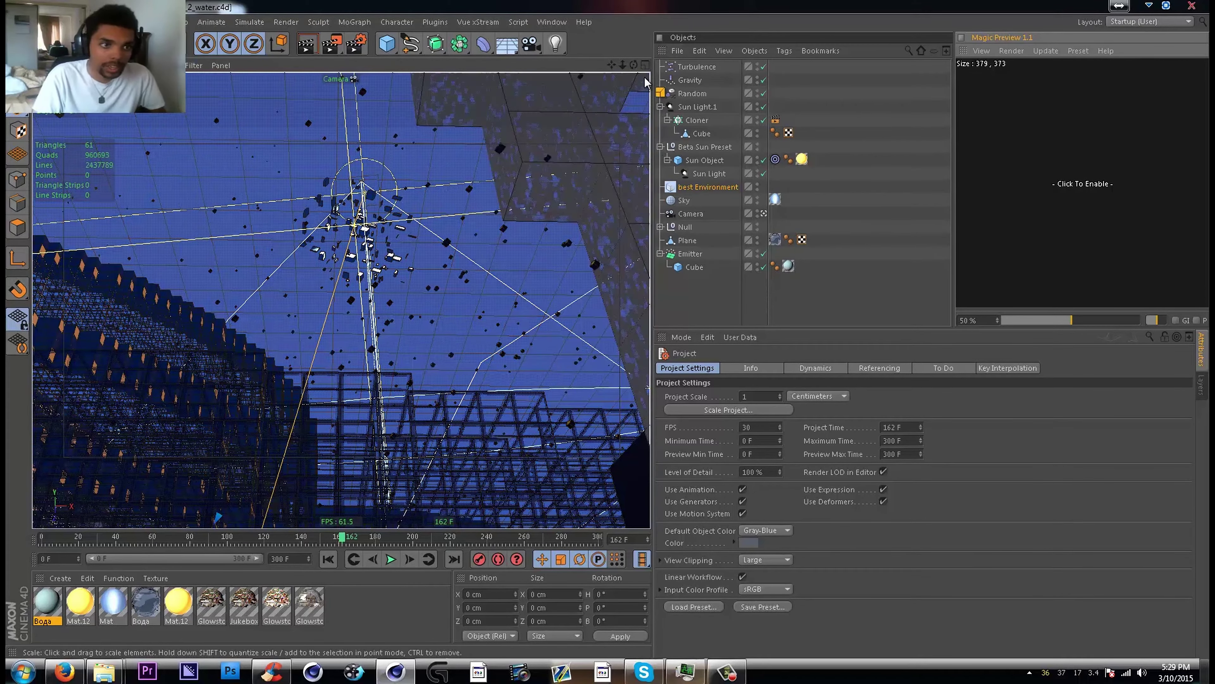
drag(633, 65, 421, 323)
drag(124, 394, 444, 149)
drag(335, 403, 334, 381)
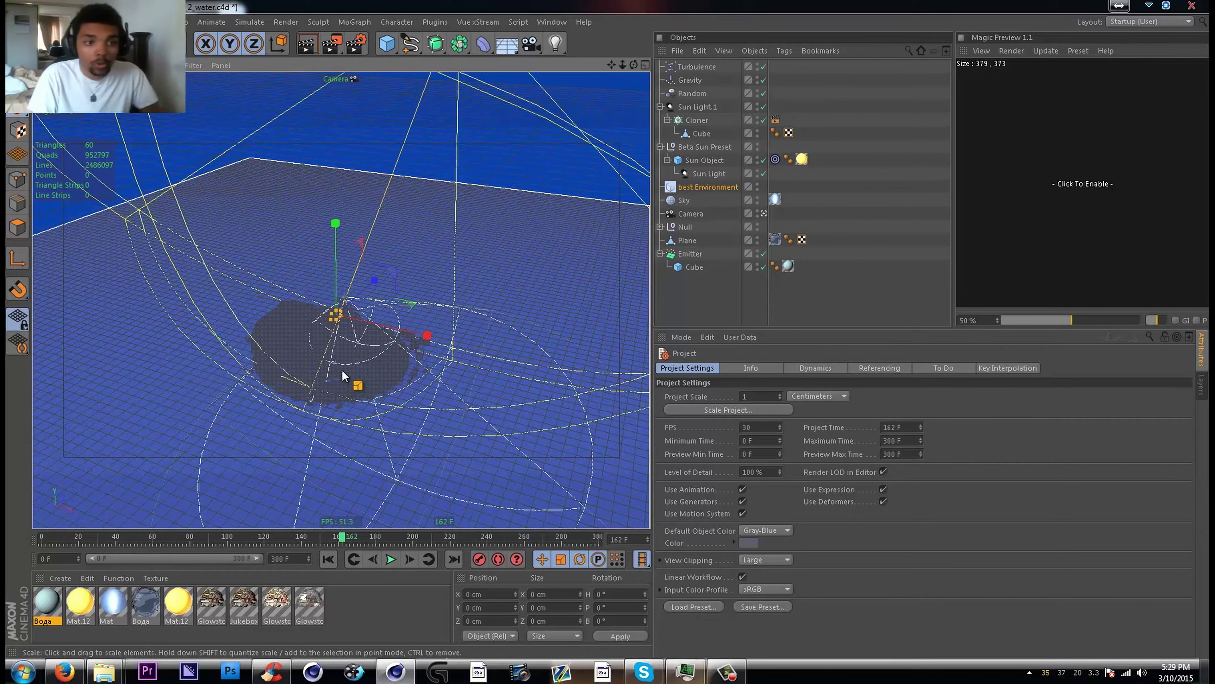
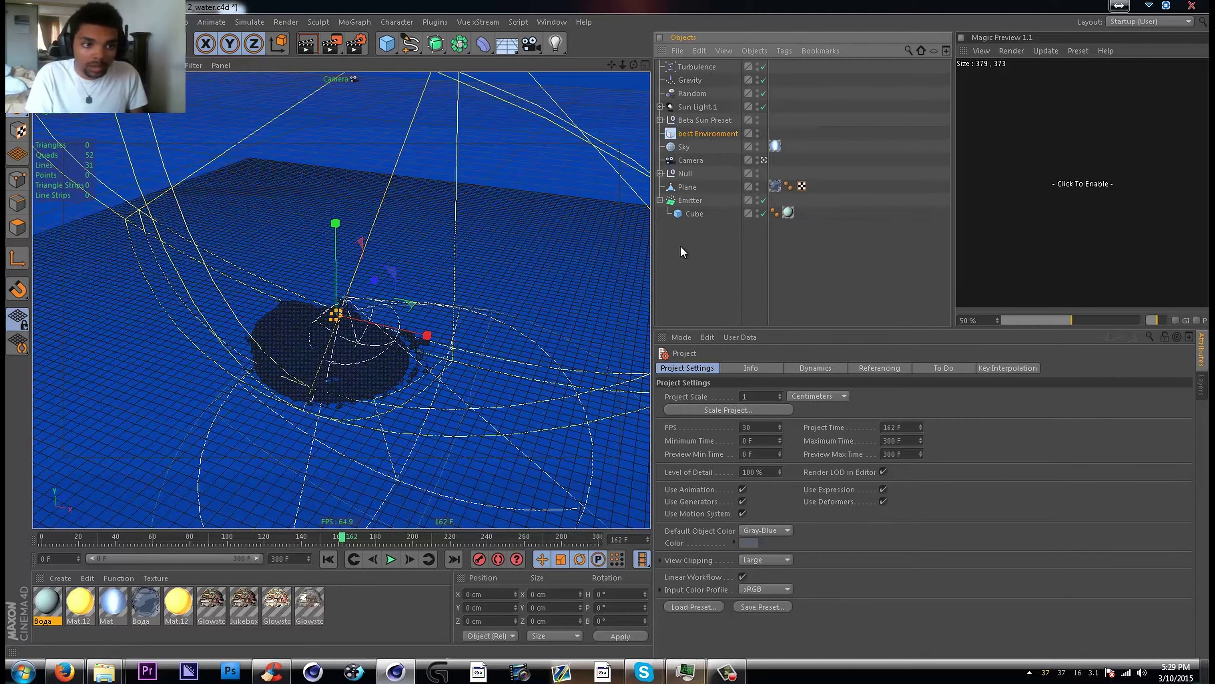
Collapse and select the Emitter, then examine its particle settings and the particles beside the building up close
click(659, 201)
click(679, 203)
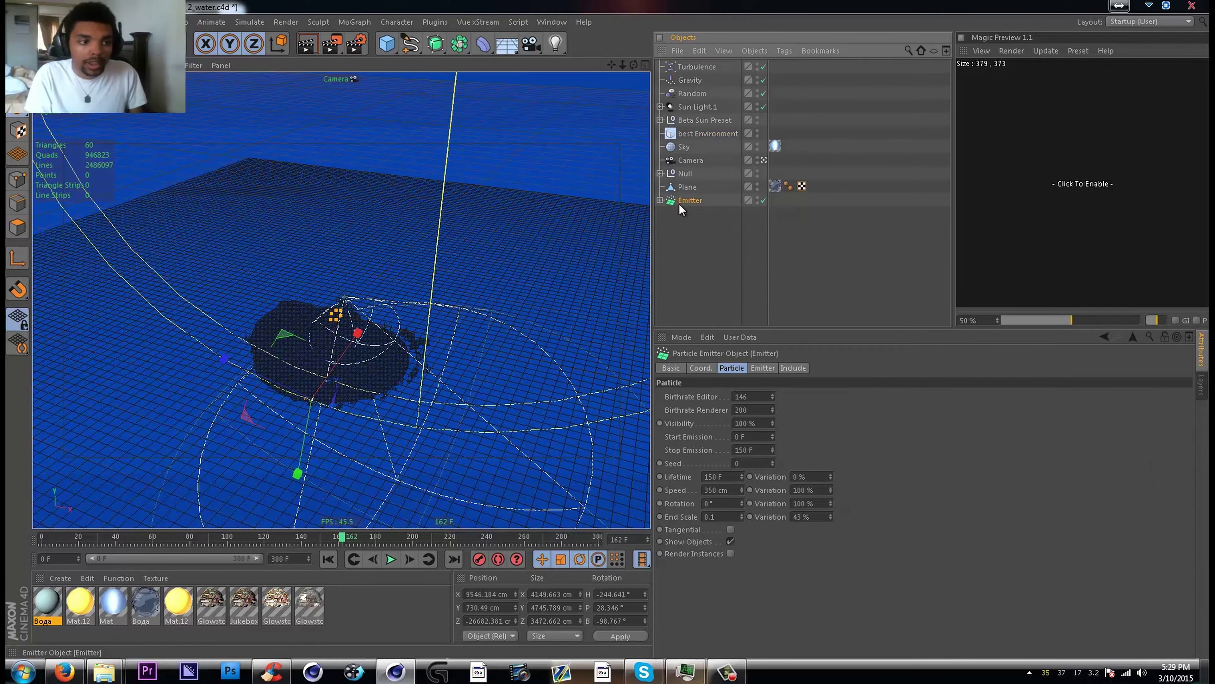
scroll(282, 394, up, 4)
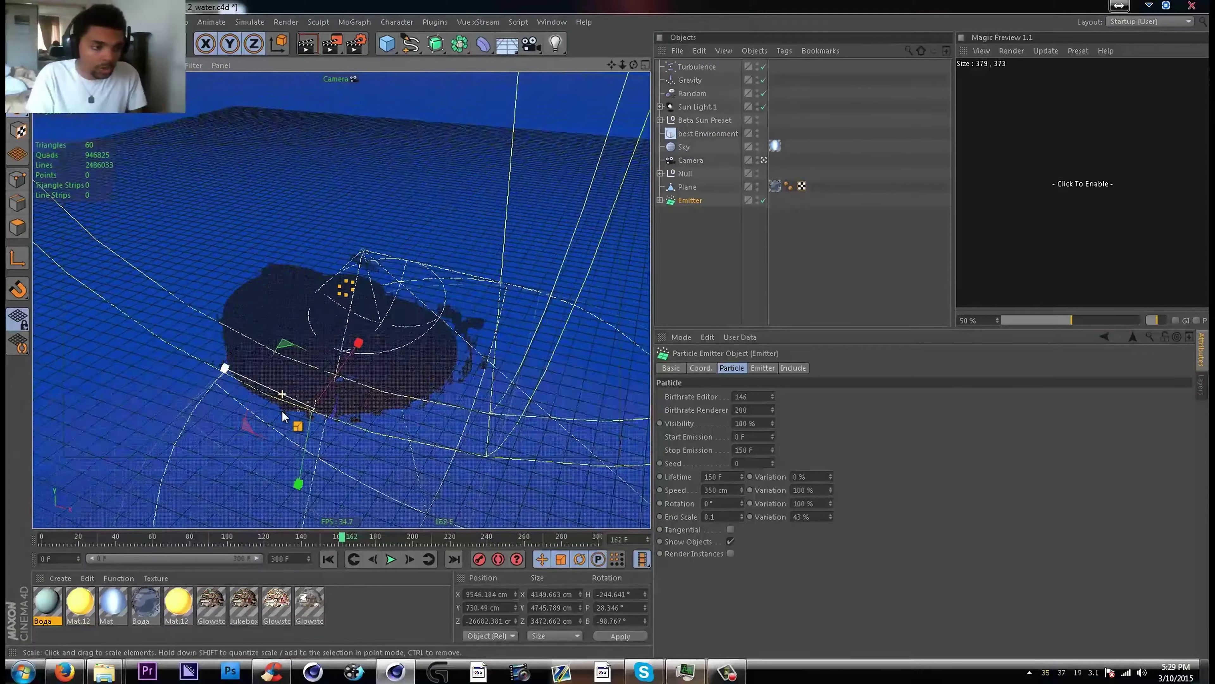
alt+drag(283, 416, 310, 355)
scroll(305, 388, up, 10)
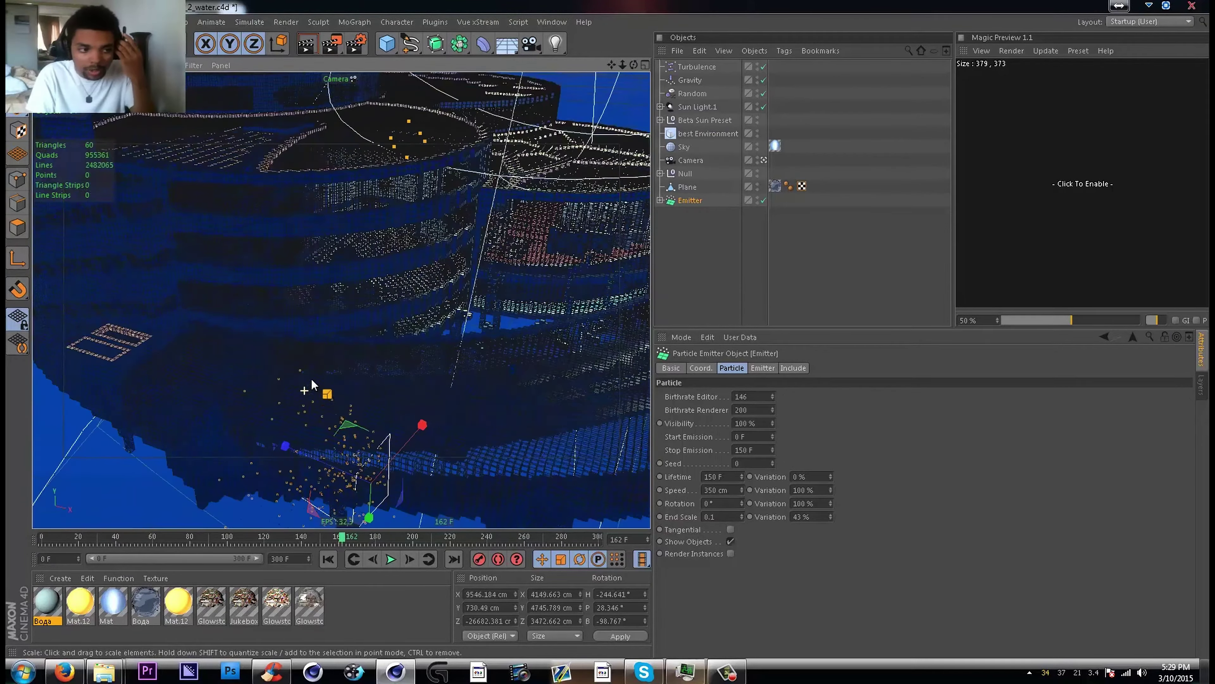
scroll(311, 374, down, 2)
scroll(312, 396, up, 2)
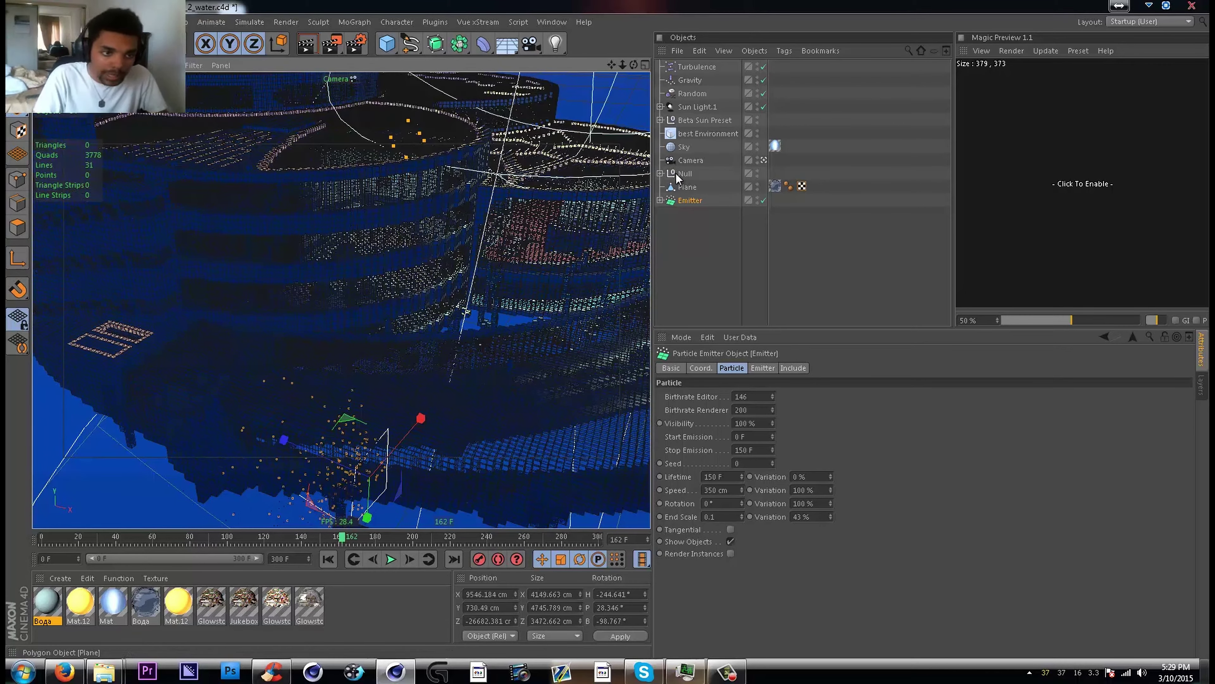
Check the Null group's contents and review the properties of the Camera and Sky objects
click(660, 173)
click(661, 174)
click(683, 174)
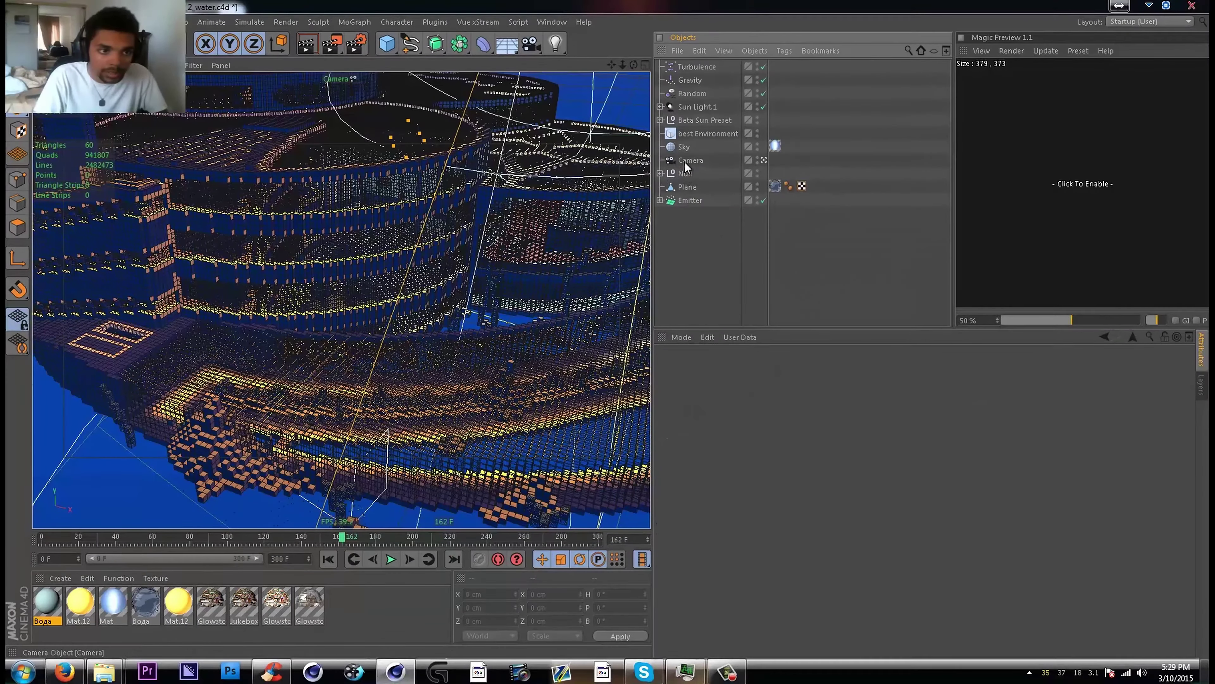
click(690, 160)
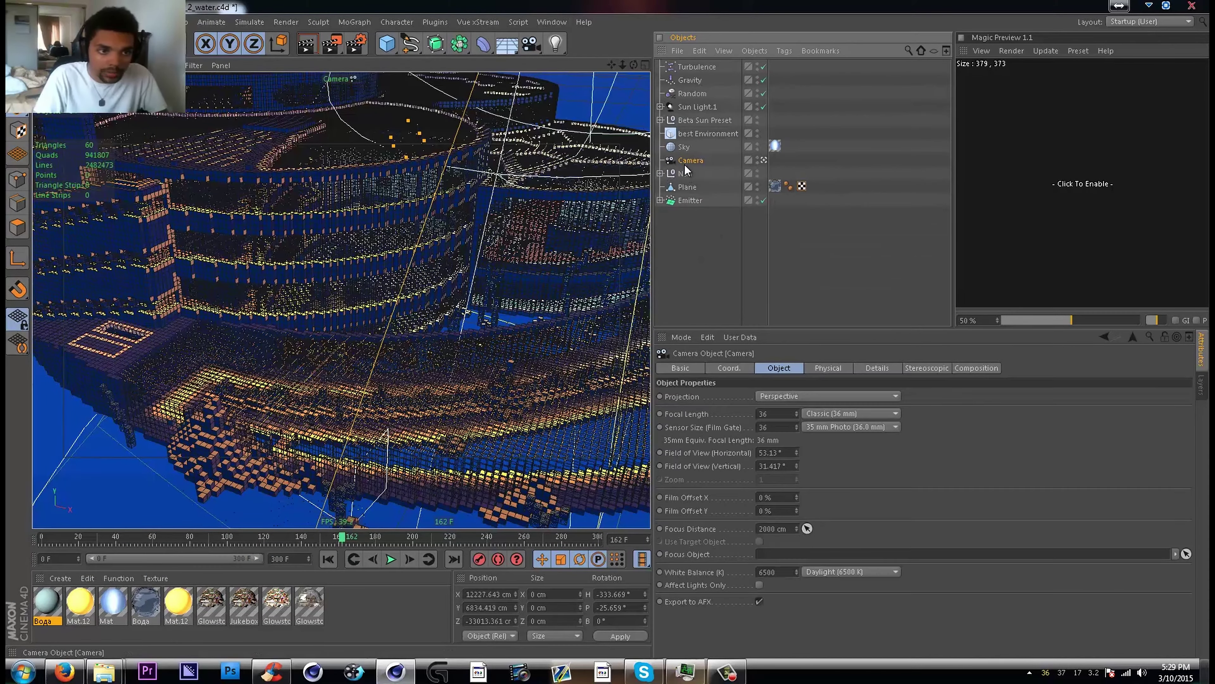
click(685, 147)
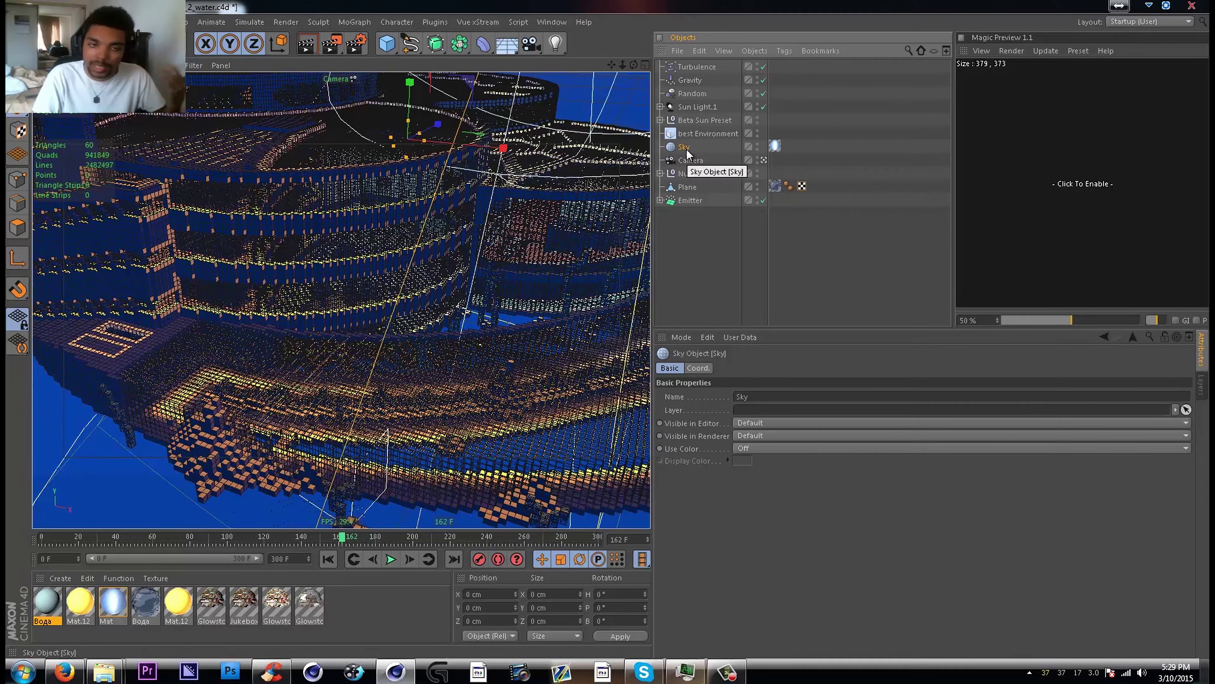
Review the properties of Beta Sun Preset, best Environment and Sun Light.1, and examine the sun light's cone over the whole scene
click(693, 122)
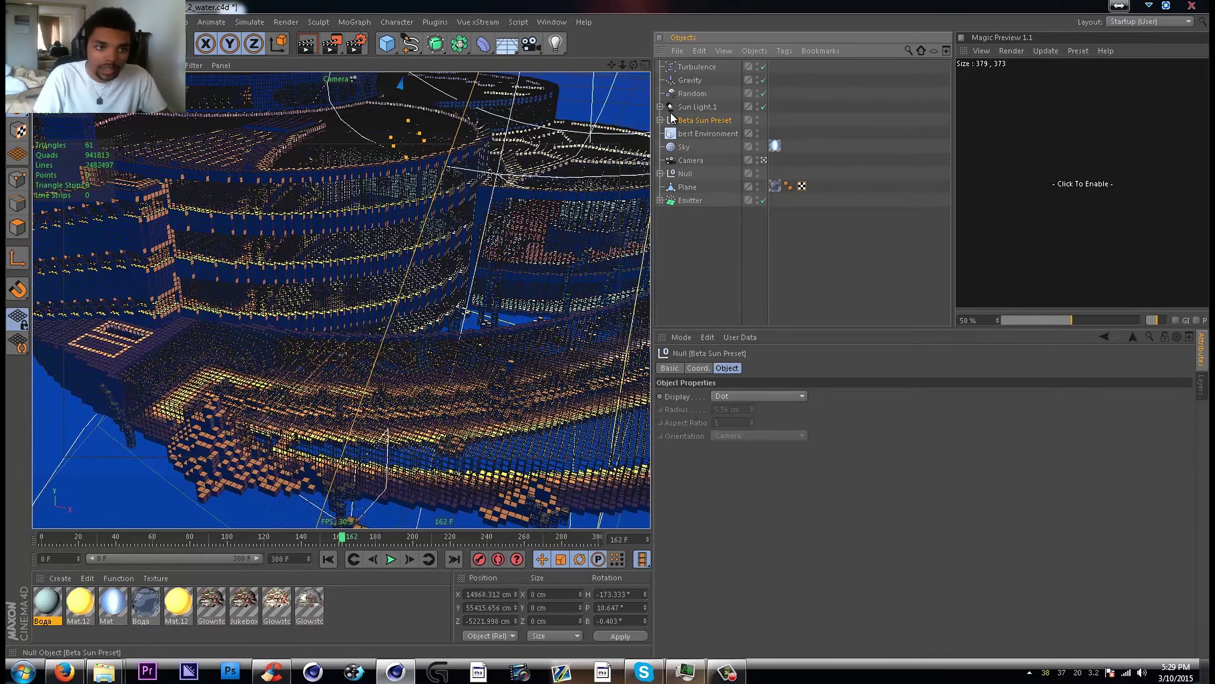
click(694, 107)
click(698, 134)
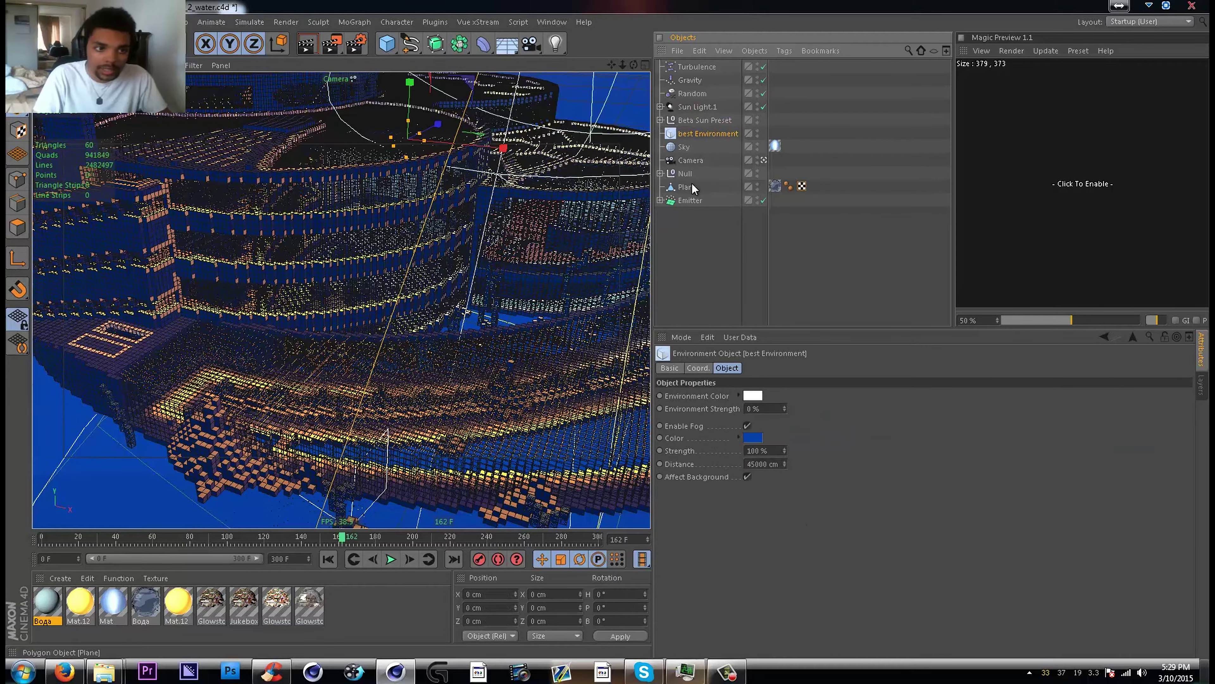
click(698, 121)
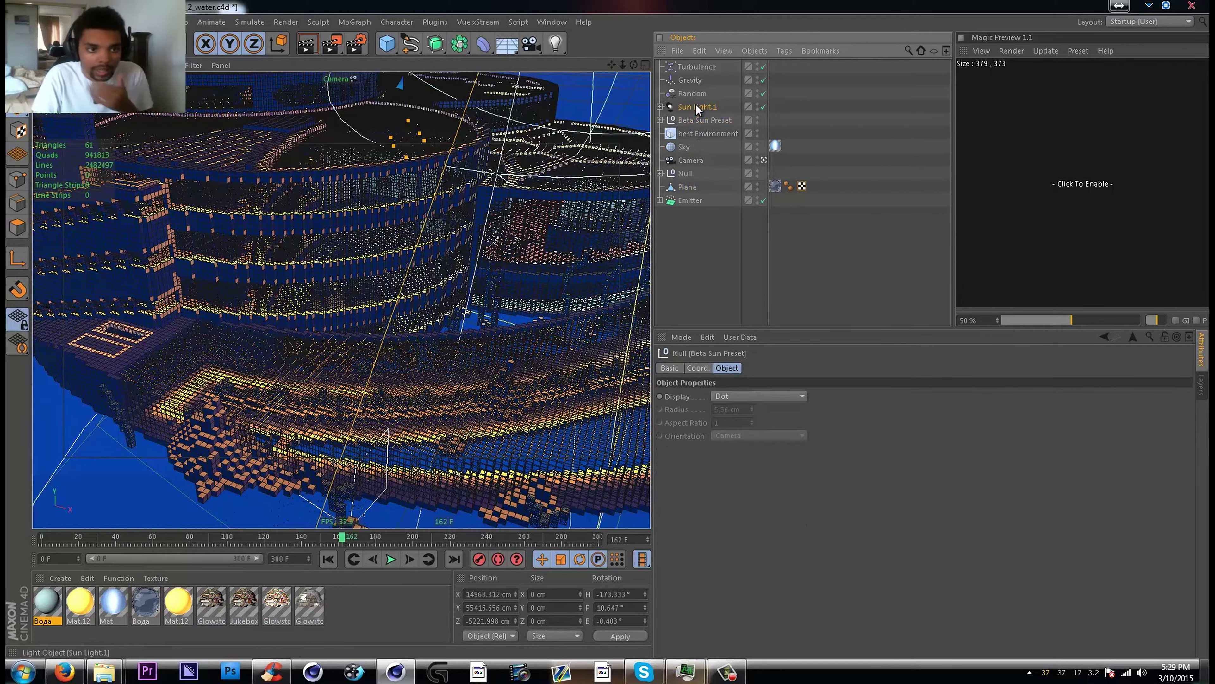
click(697, 108)
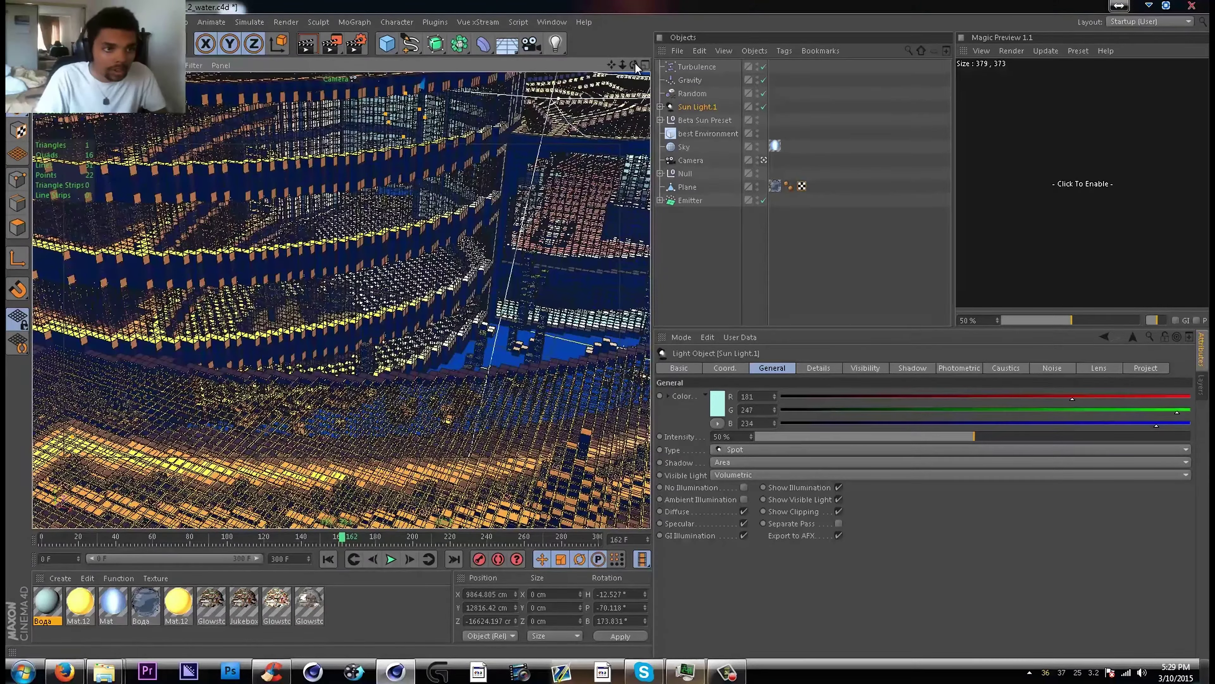
drag(634, 65, 713, 19)
alt+drag(456, 258, 292, 335)
drag(612, 67, 817, 186)
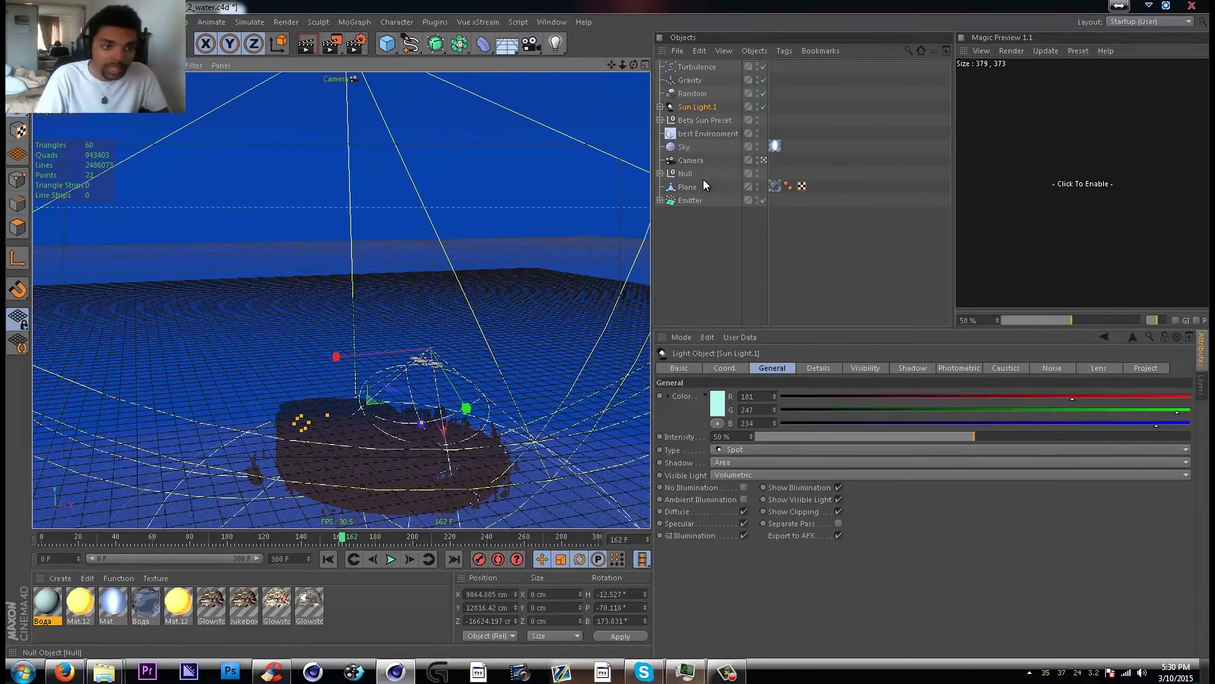
Review the fog settings of the best Environment object and examine the fog around the building and particles
click(716, 135)
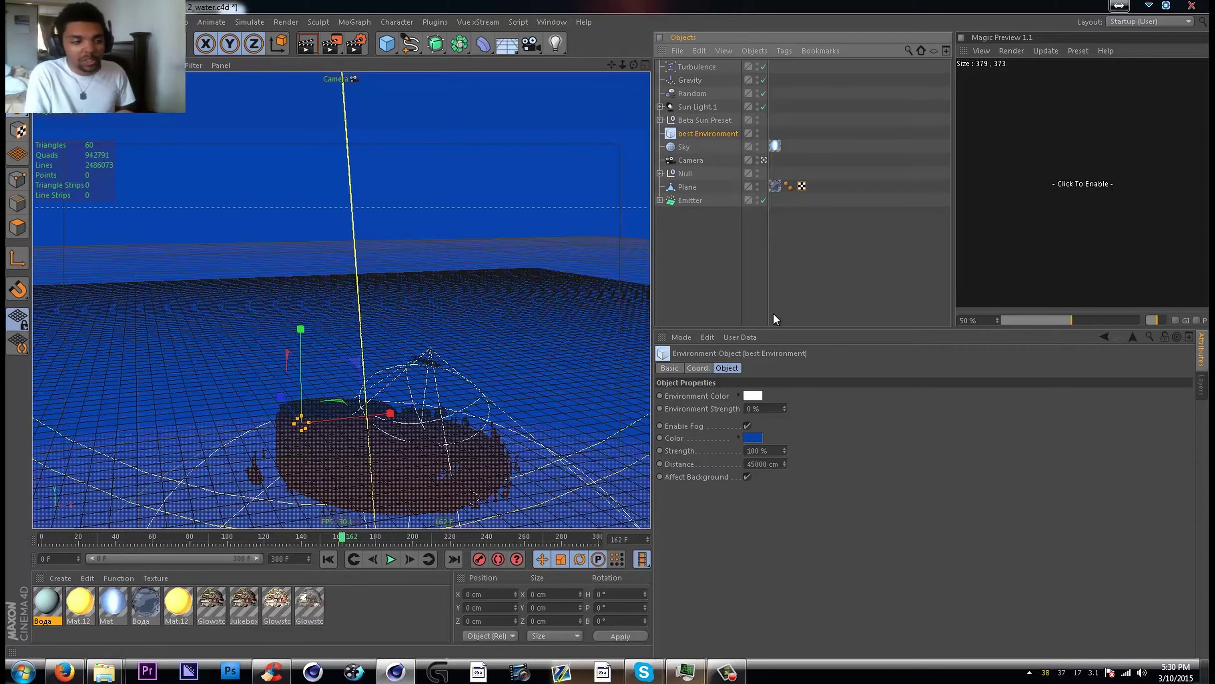
scroll(427, 497, up, 2)
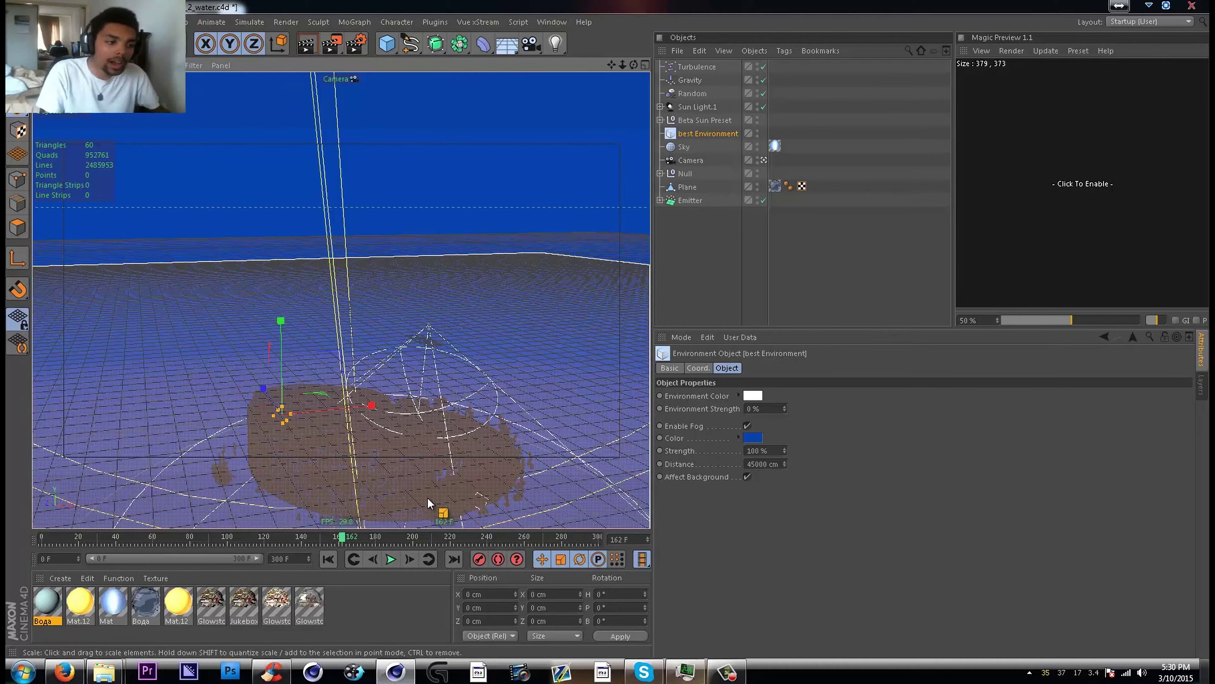
scroll(420, 412, up, 5)
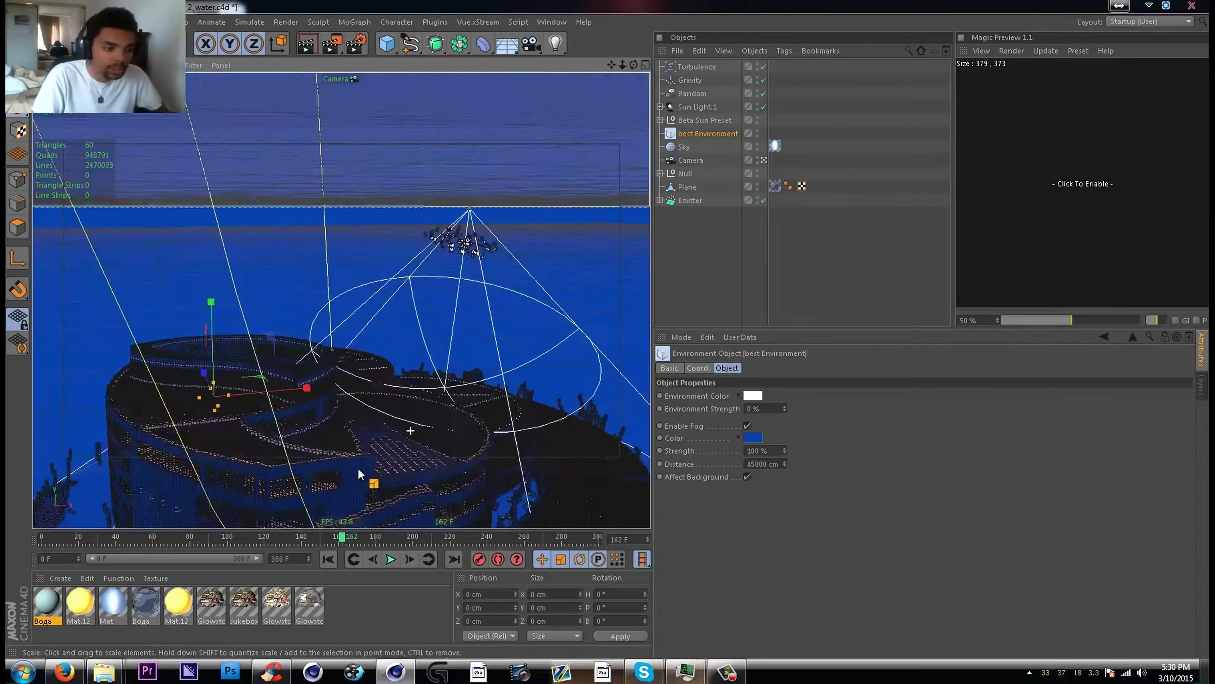
scroll(360, 473, up, 2)
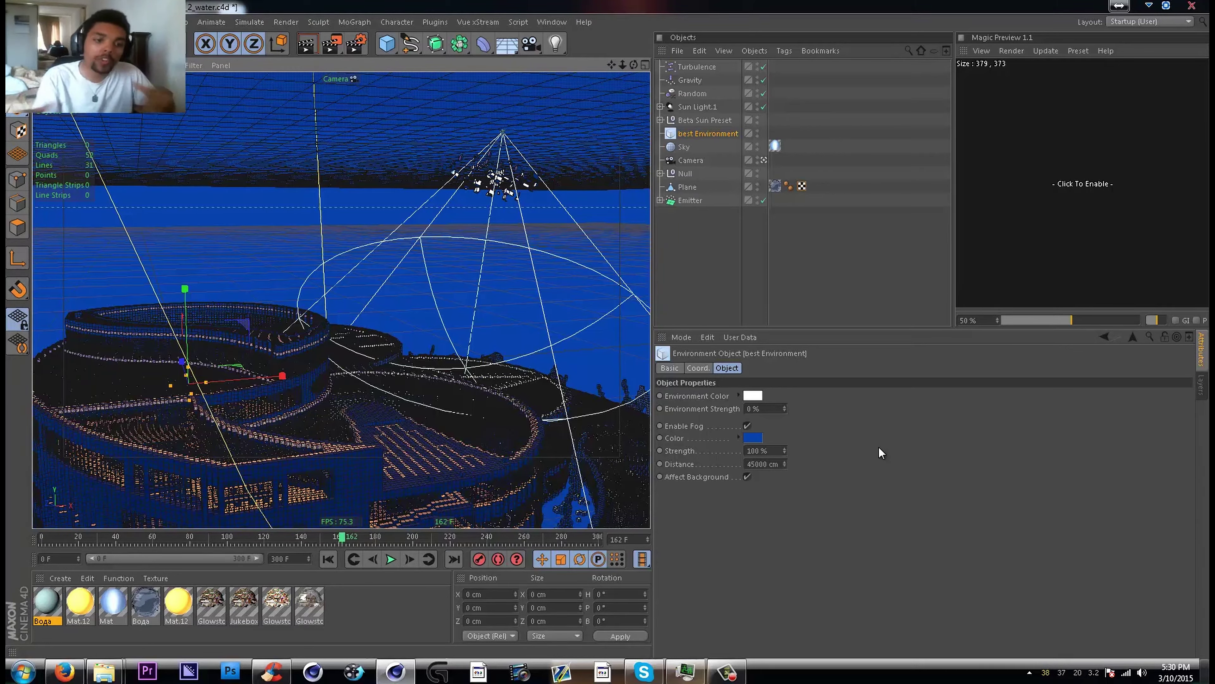
scroll(334, 341, up, 4)
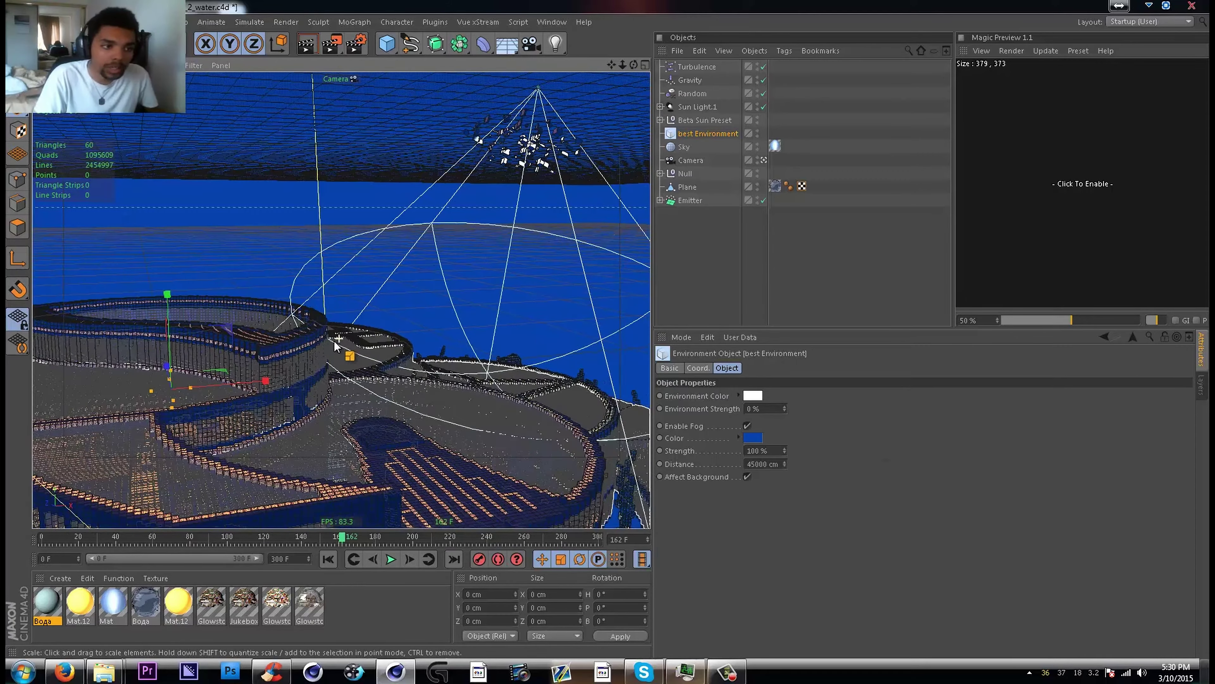
drag(611, 65, 463, 163)
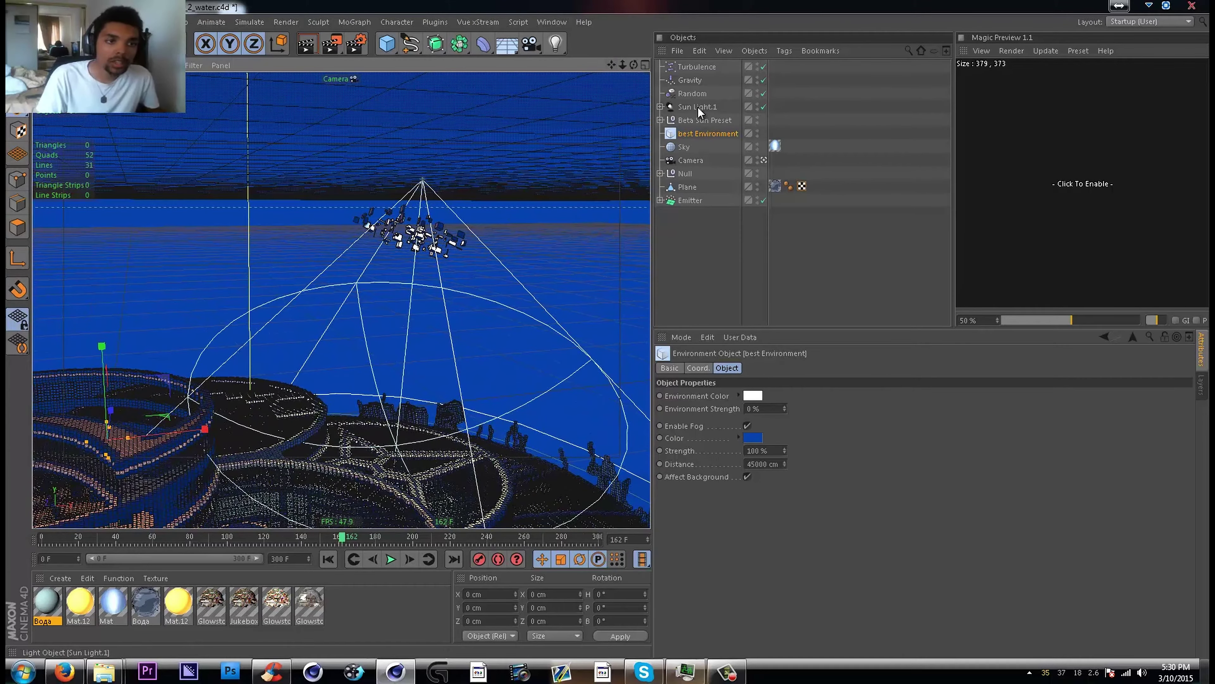
Select Sun Light.1 and examine its placement and cone relative to the water plane from a distance
click(699, 107)
drag(553, 236, 557, 488)
scroll(381, 364, down, 1)
scroll(384, 379, down, 5)
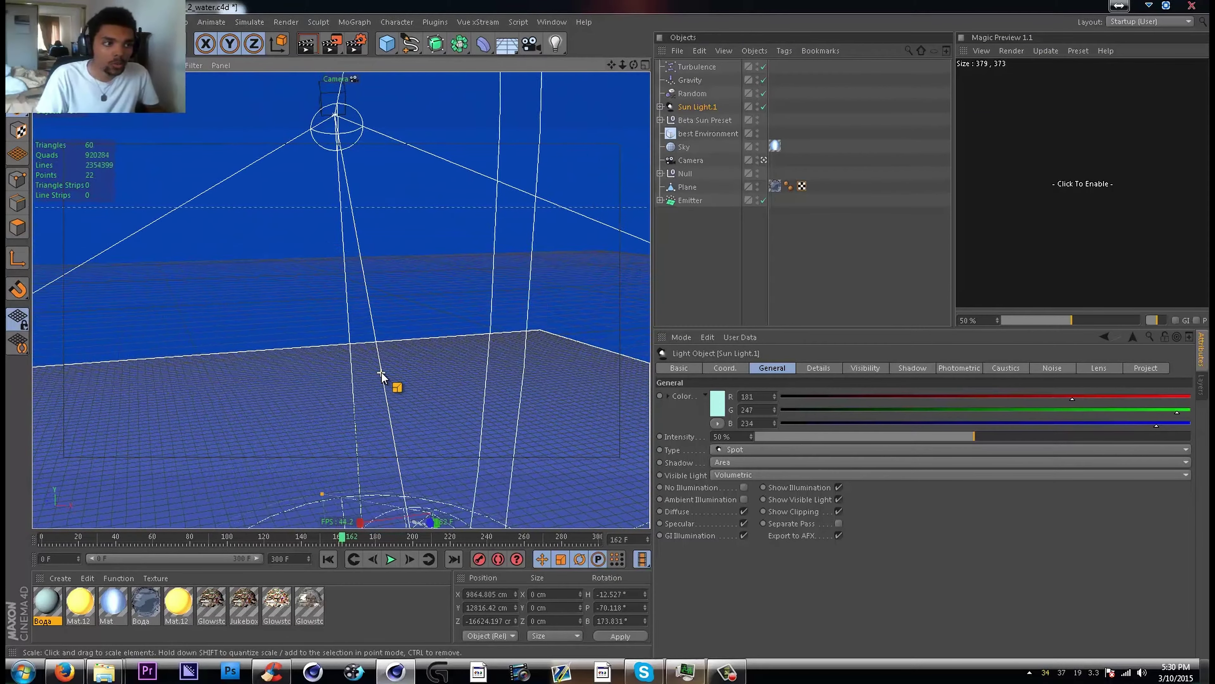
scroll(382, 373, down, 2)
scroll(376, 473, up, 2)
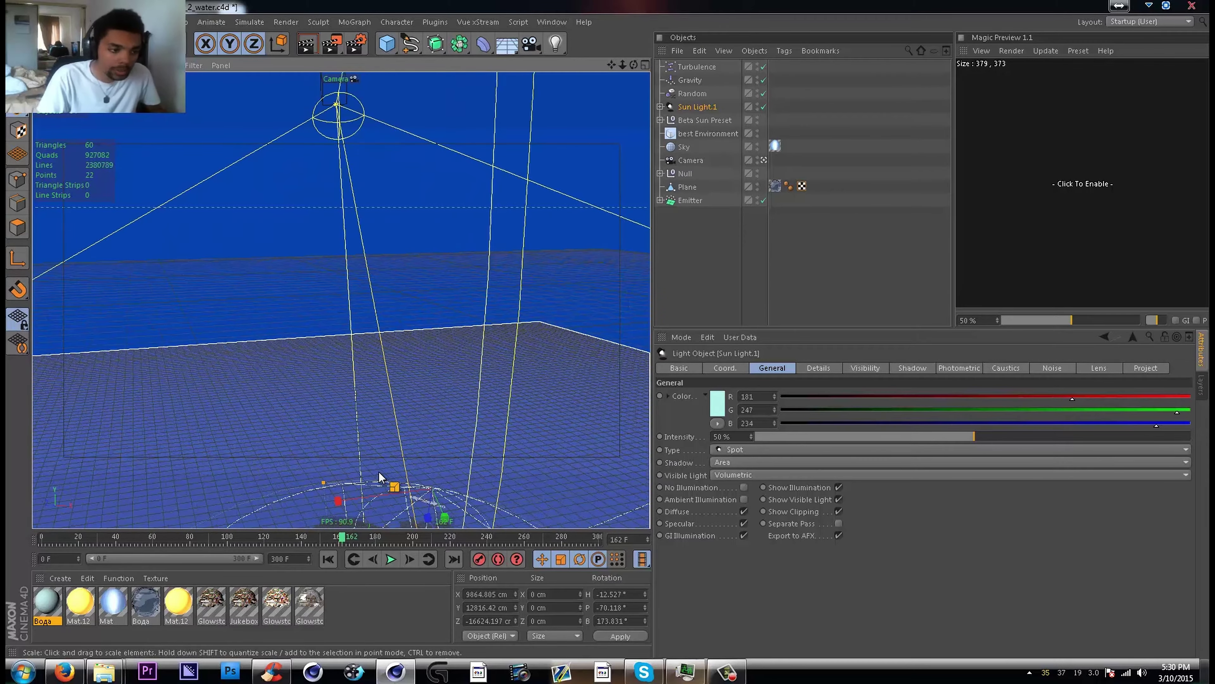
scroll(377, 475, up, 5)
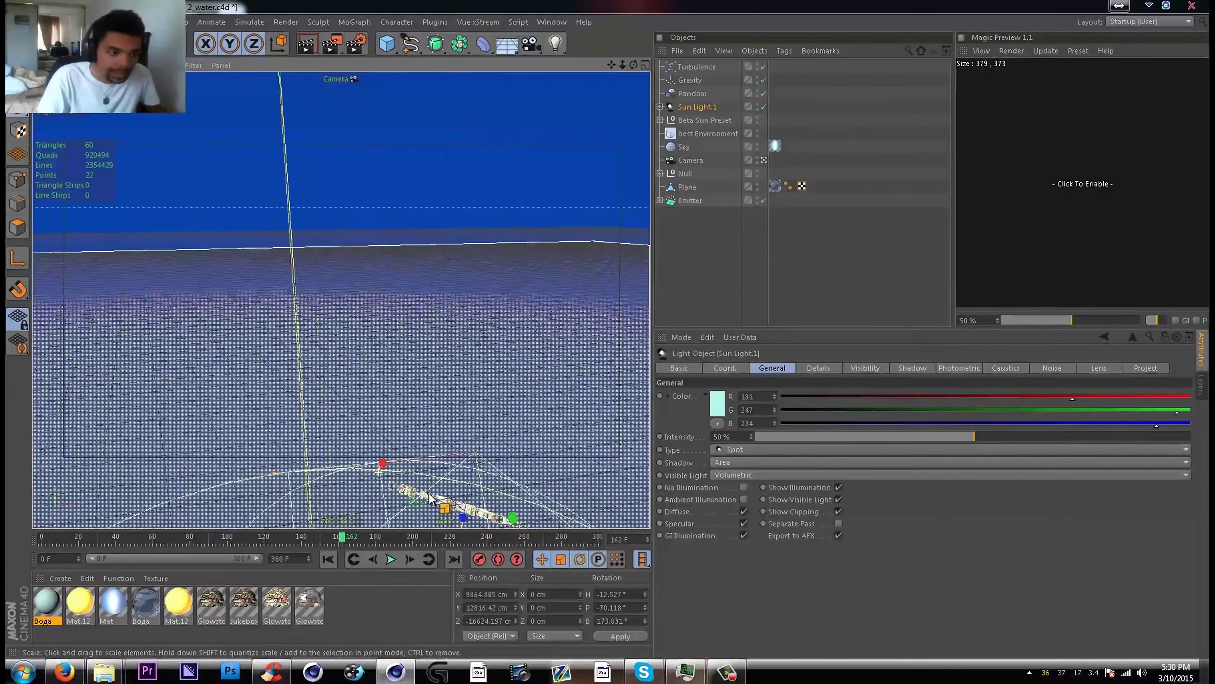
scroll(432, 500, up, 1)
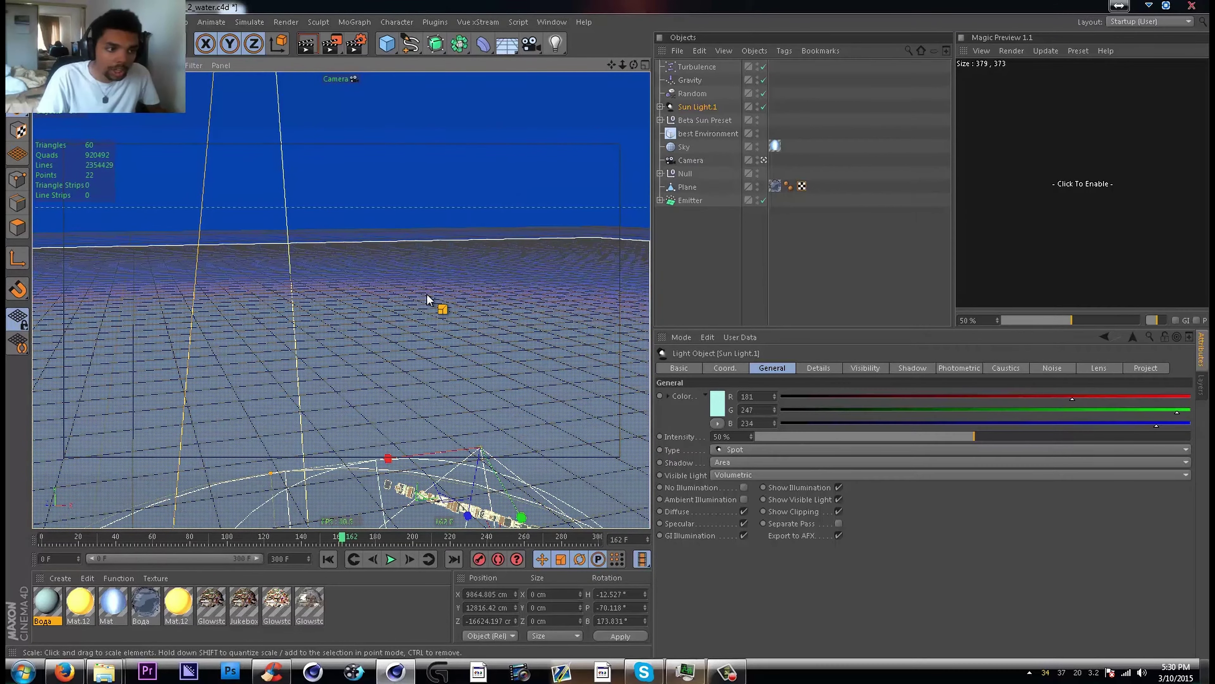
Select the water Plane and examine it from above and from beneath the surface
click(195, 382)
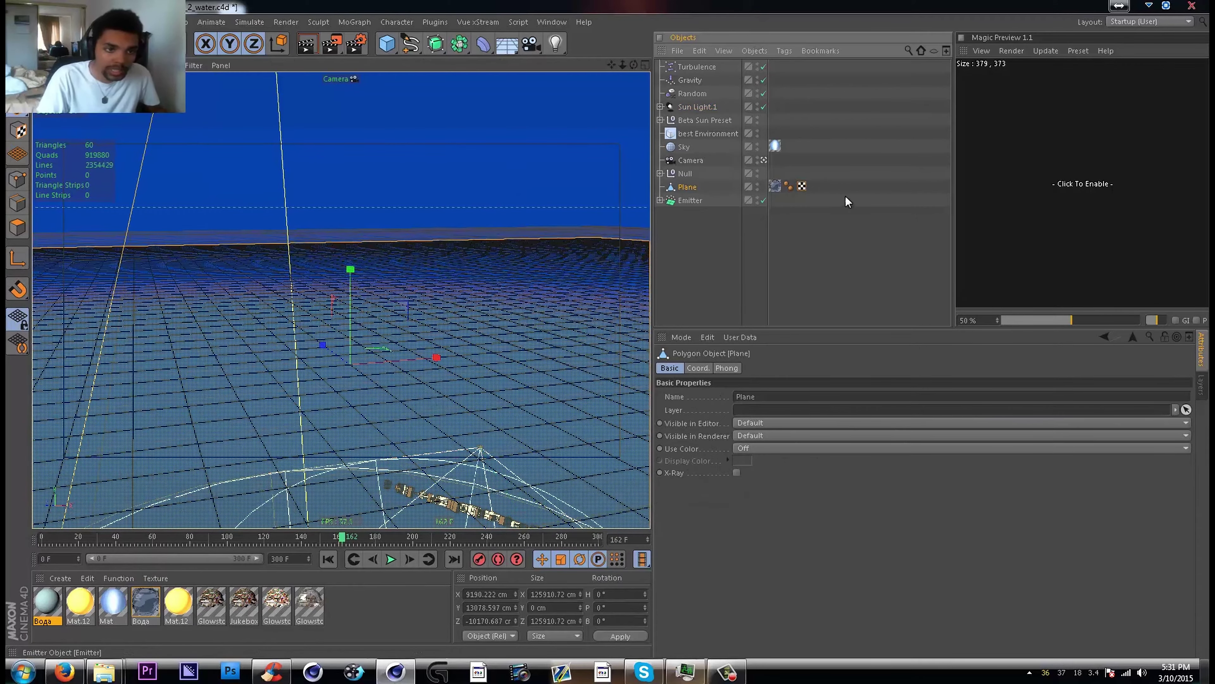
key(t)
scroll(316, 192, down, 3)
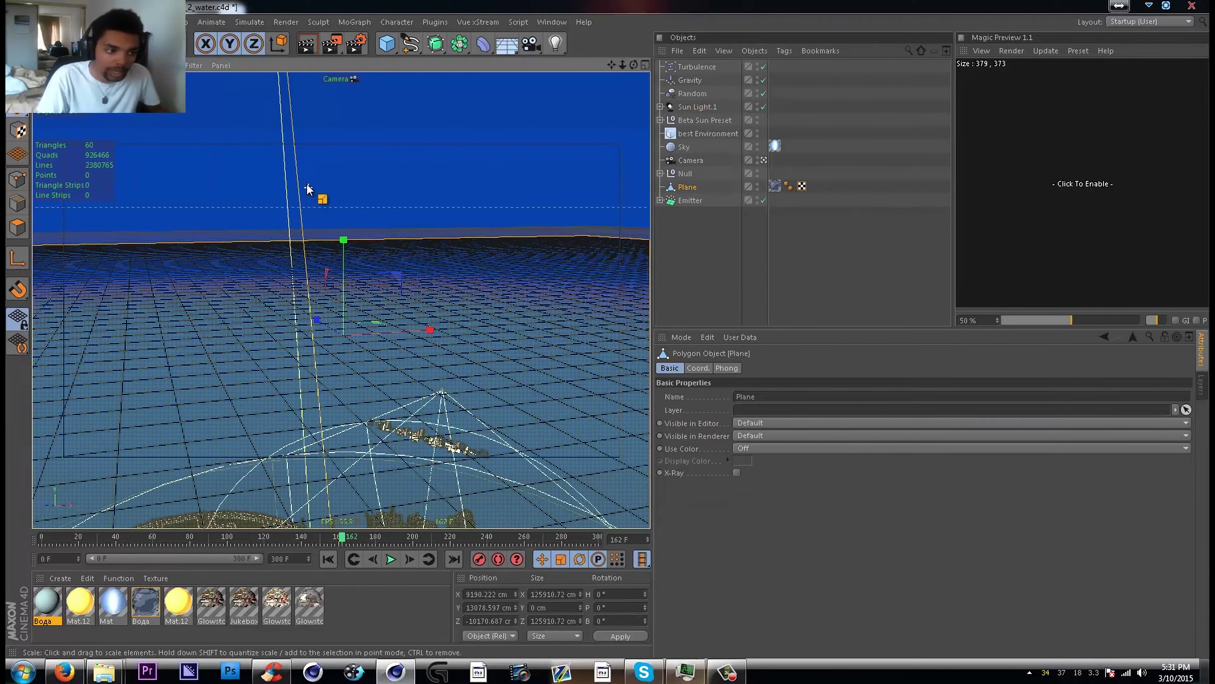
scroll(308, 181, down, 5)
scroll(367, 426, up, 6)
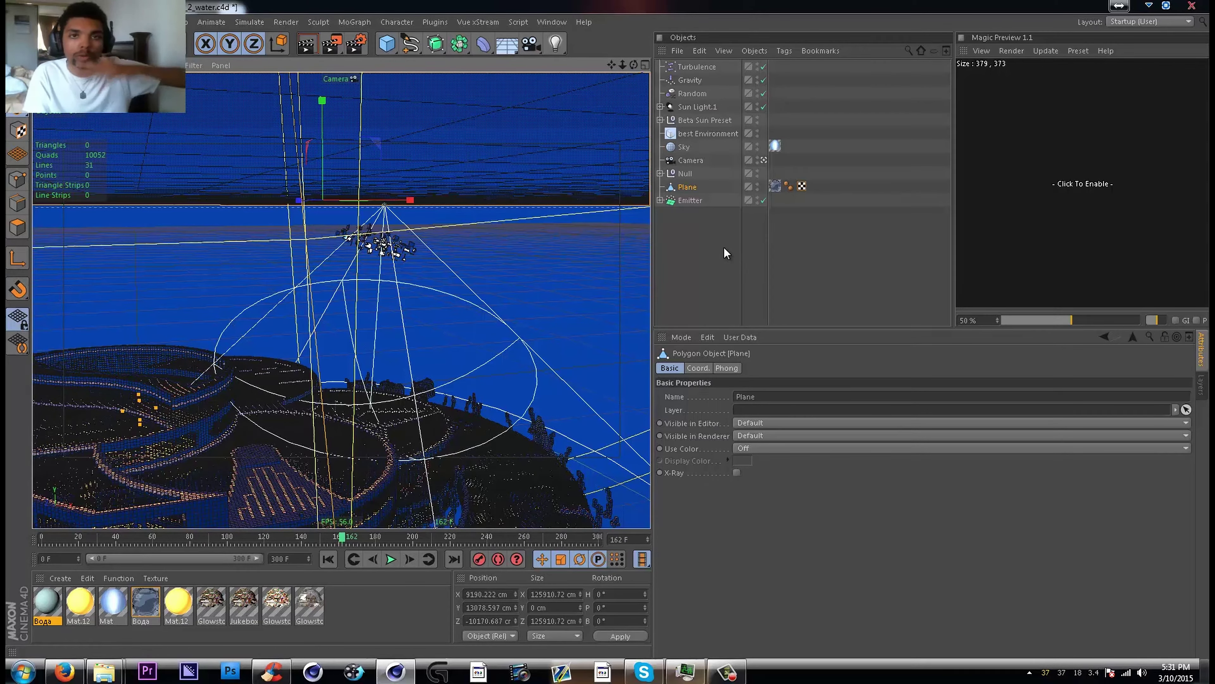
Try the Displacement channel on the pale blue Вода material and turn it off again
click(40, 602)
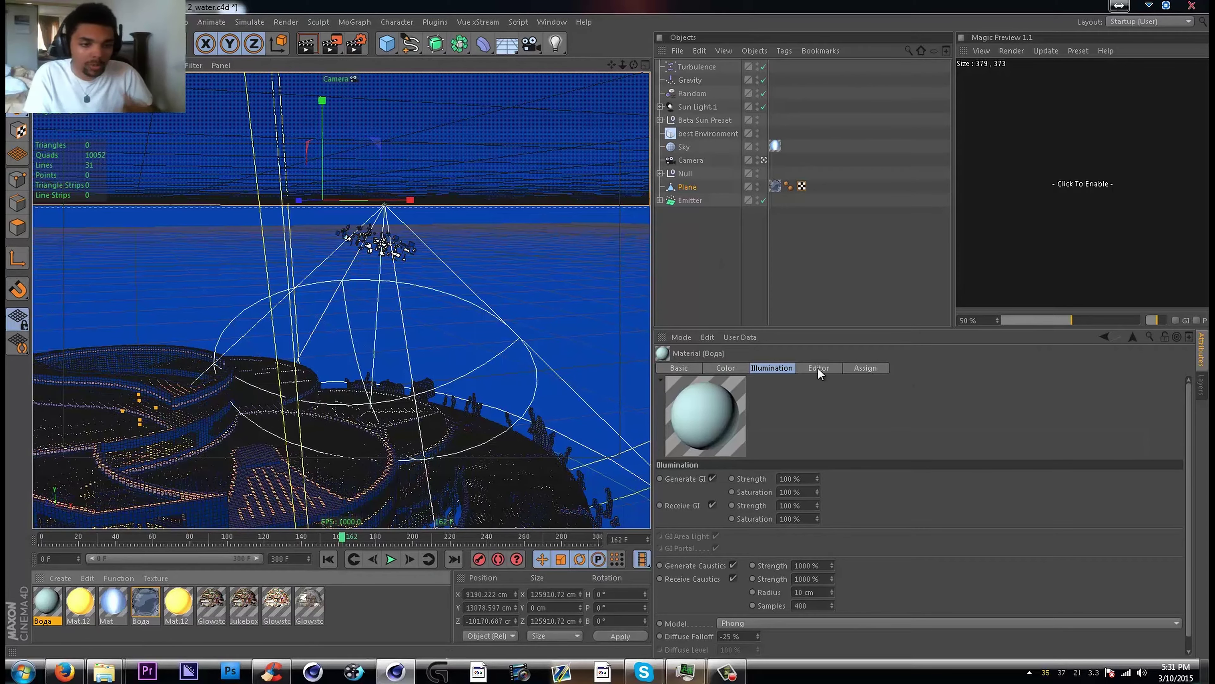
click(687, 370)
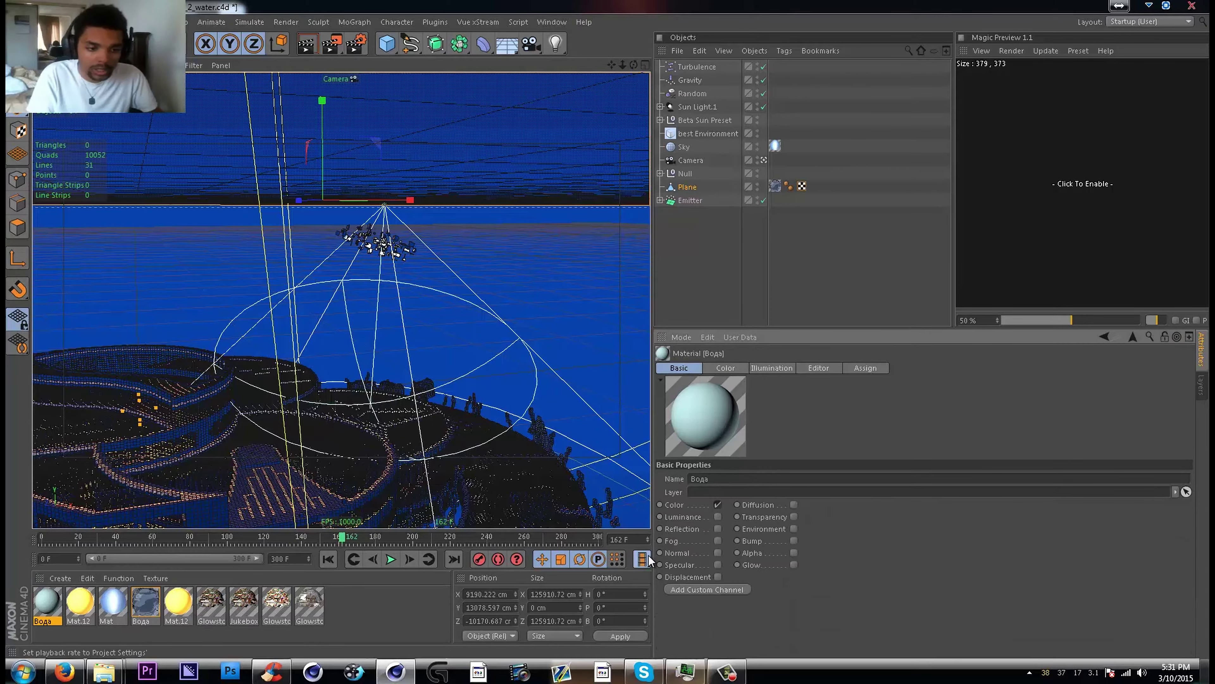
click(718, 576)
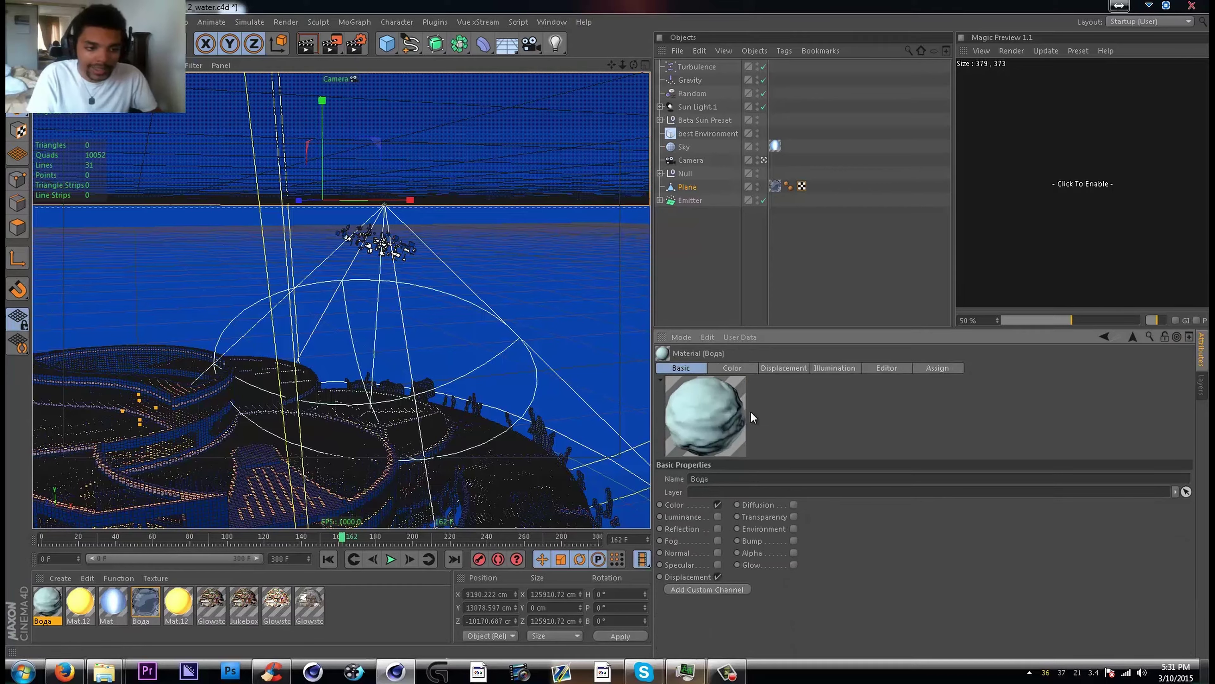
click(739, 367)
click(694, 369)
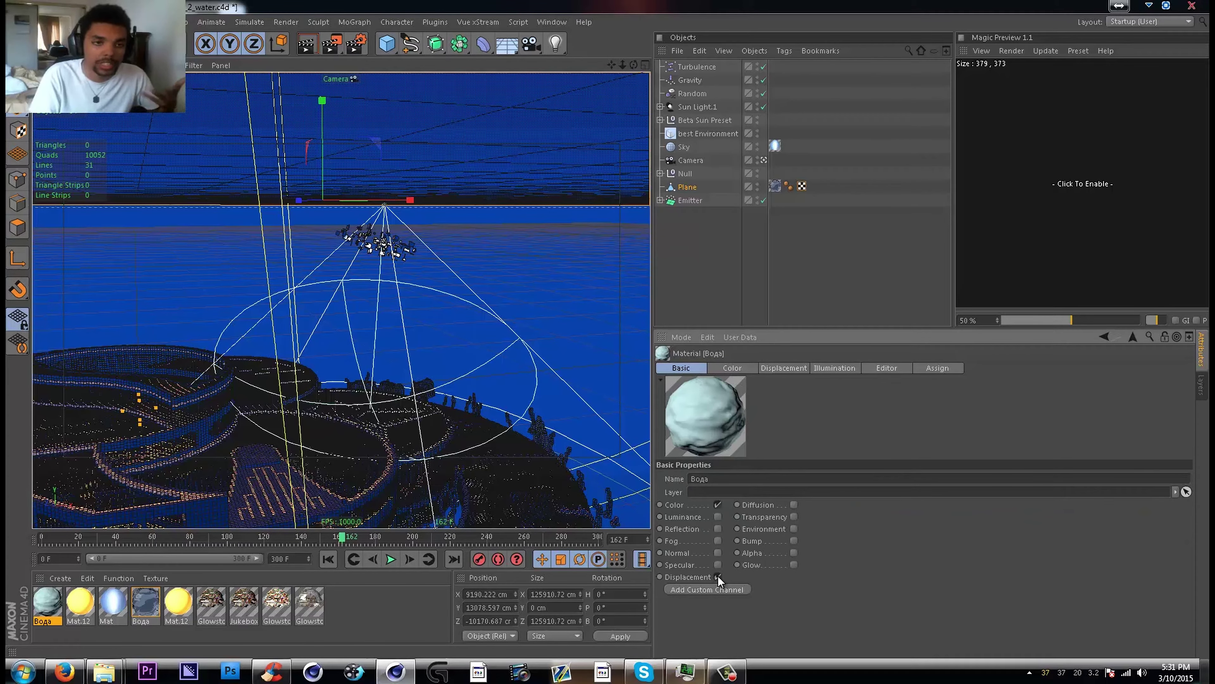
click(718, 576)
Examine the underside of the water plane and the emitter's particles above the building from several distances and angles
scroll(309, 339, down, 7)
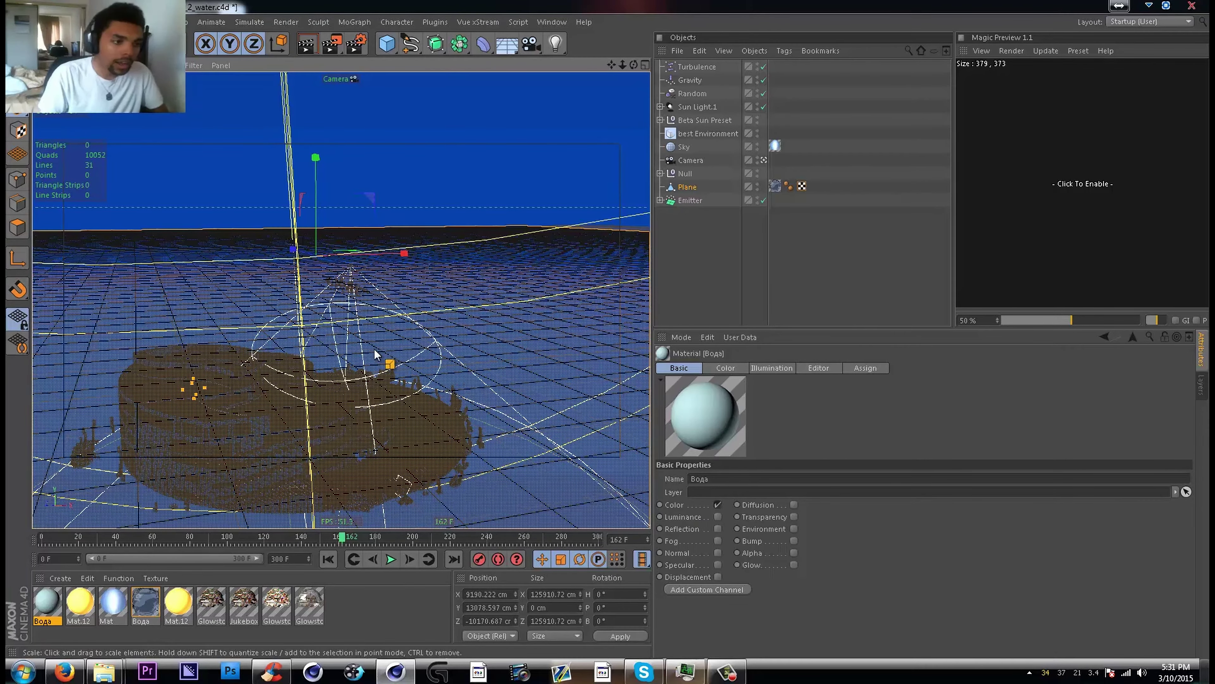
scroll(306, 348, up, 3)
scroll(305, 381, up, 3)
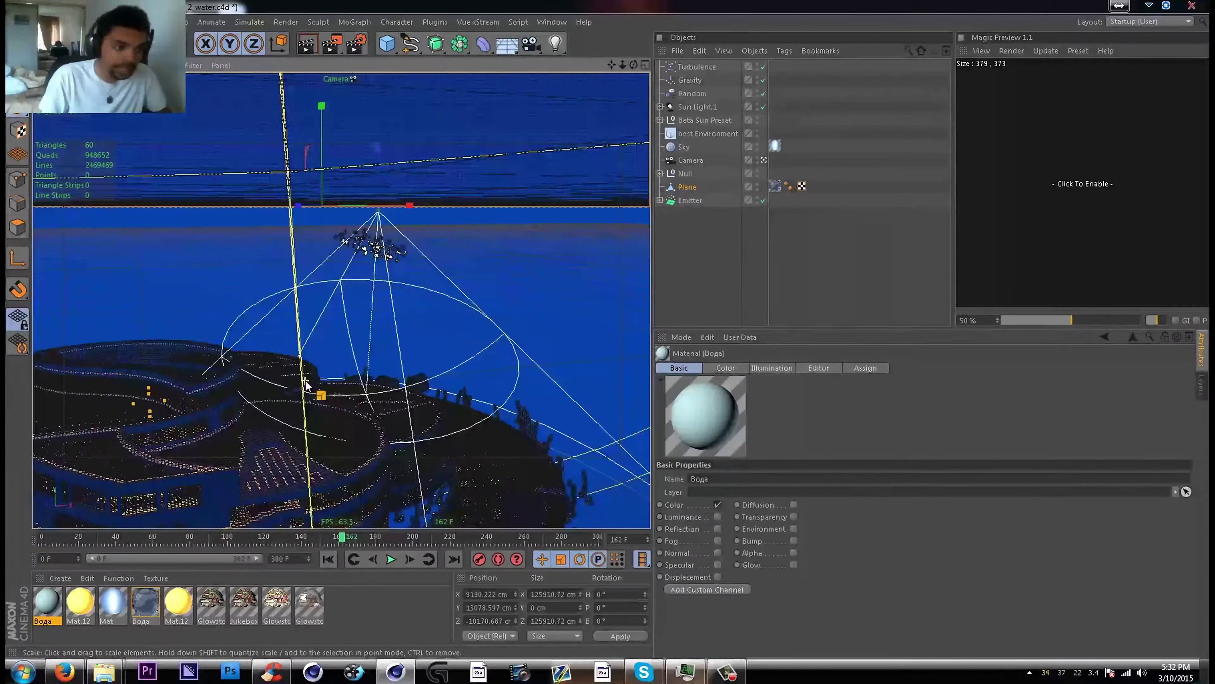
scroll(305, 380, up, 3)
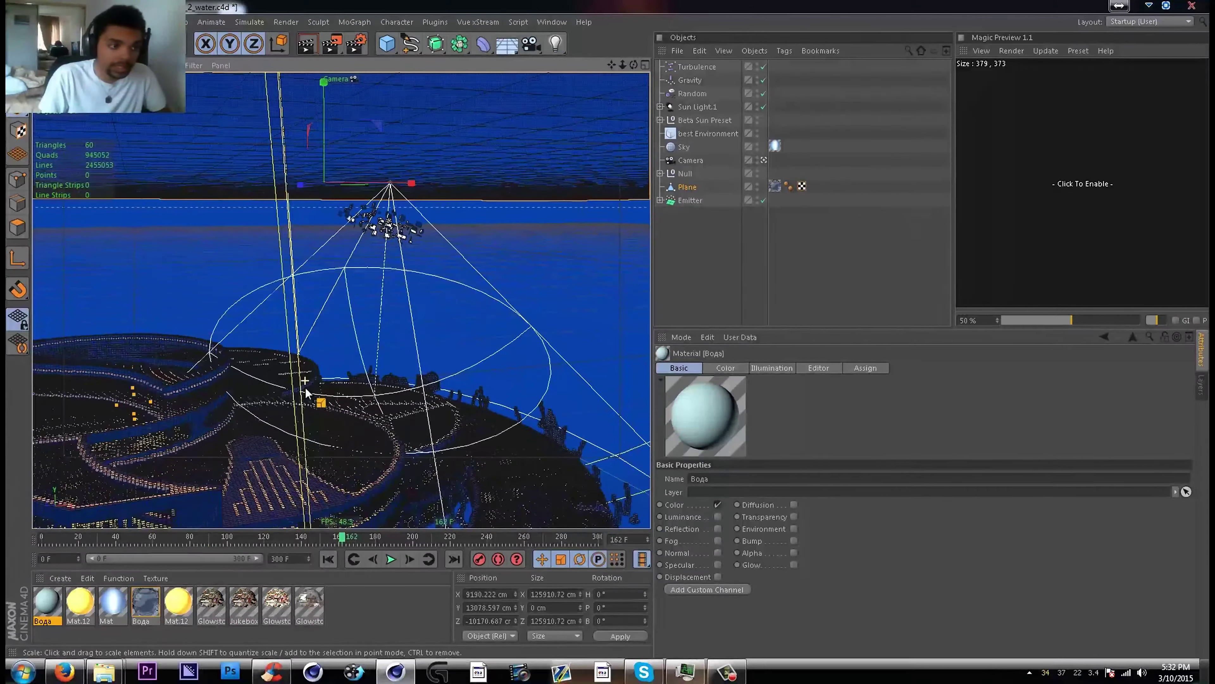
drag(634, 64, 917, 123)
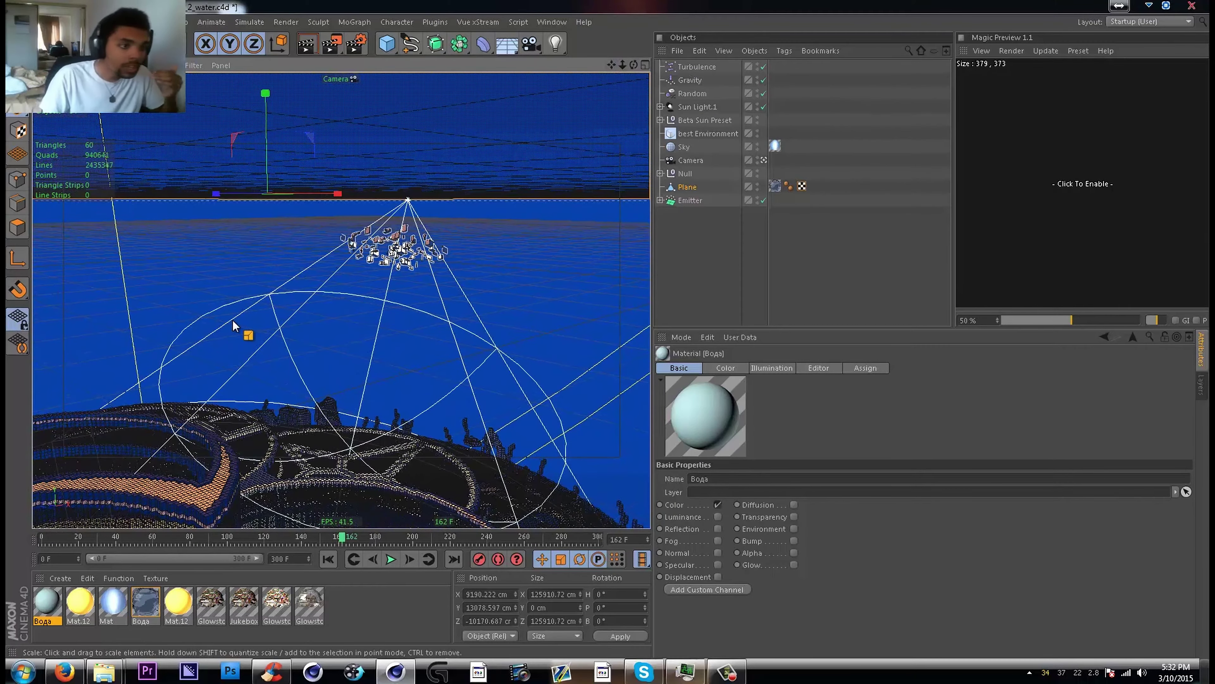
scroll(268, 350, up, 5)
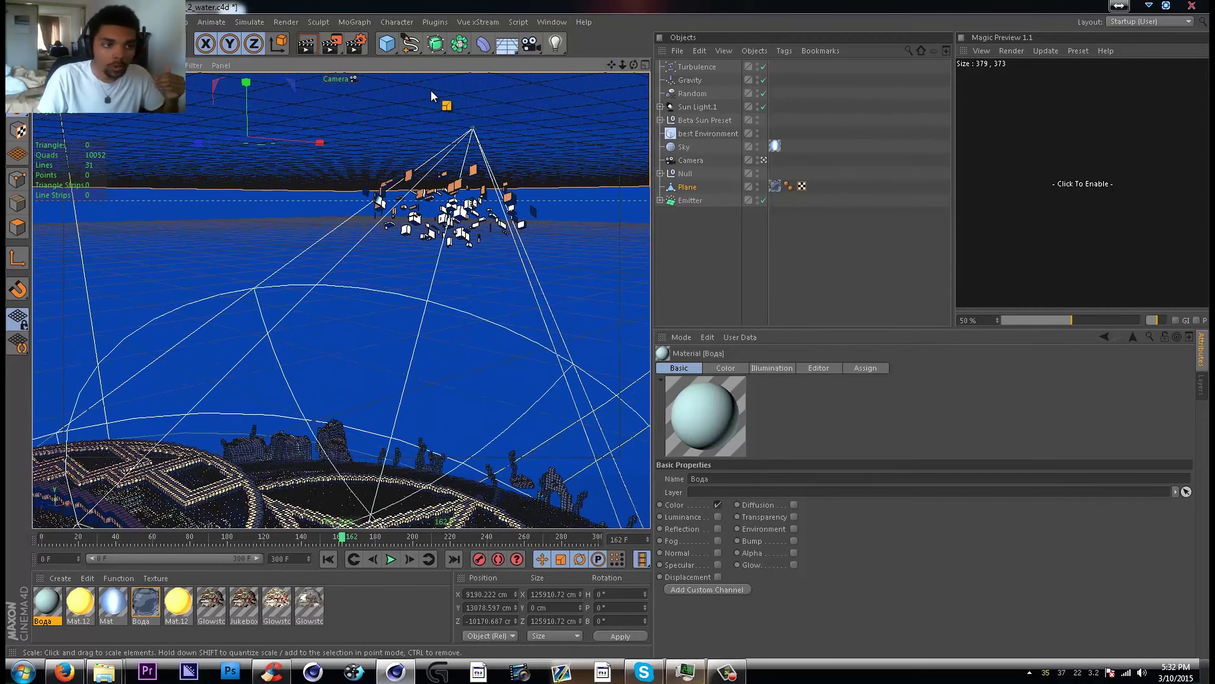
scroll(432, 96, up, 5)
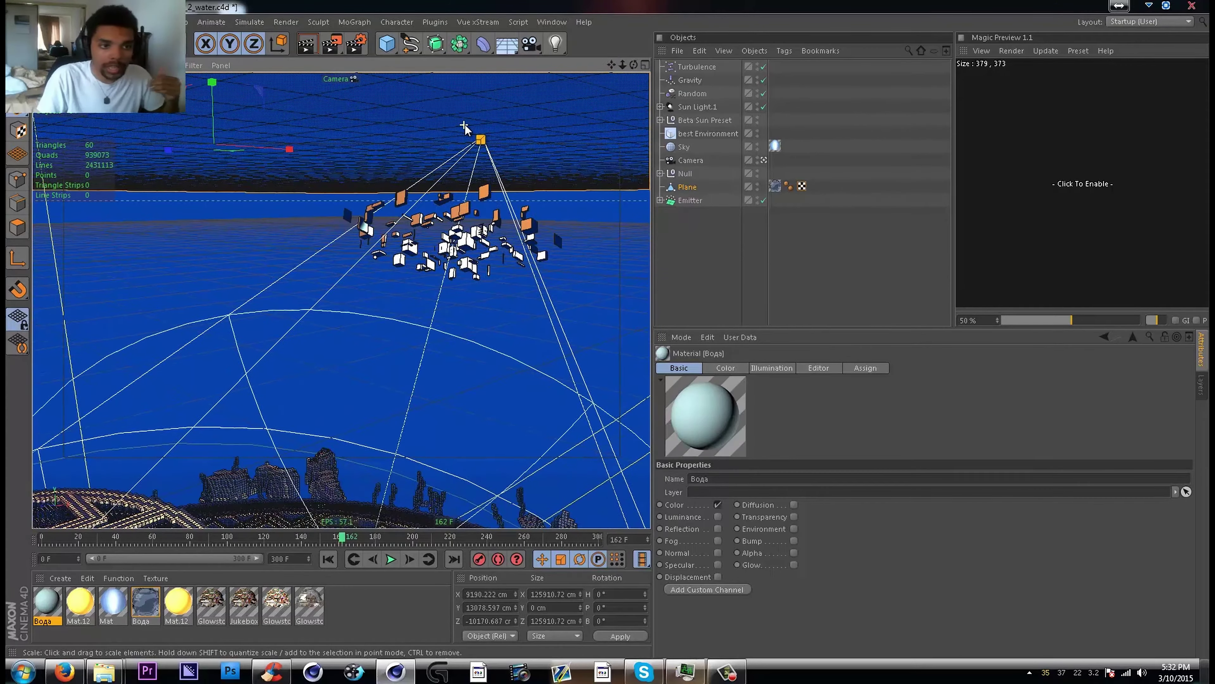
Select Sun Light.1, review its general settings and examine its position above the emitted particles up close
click(700, 107)
scroll(507, 161, up, 5)
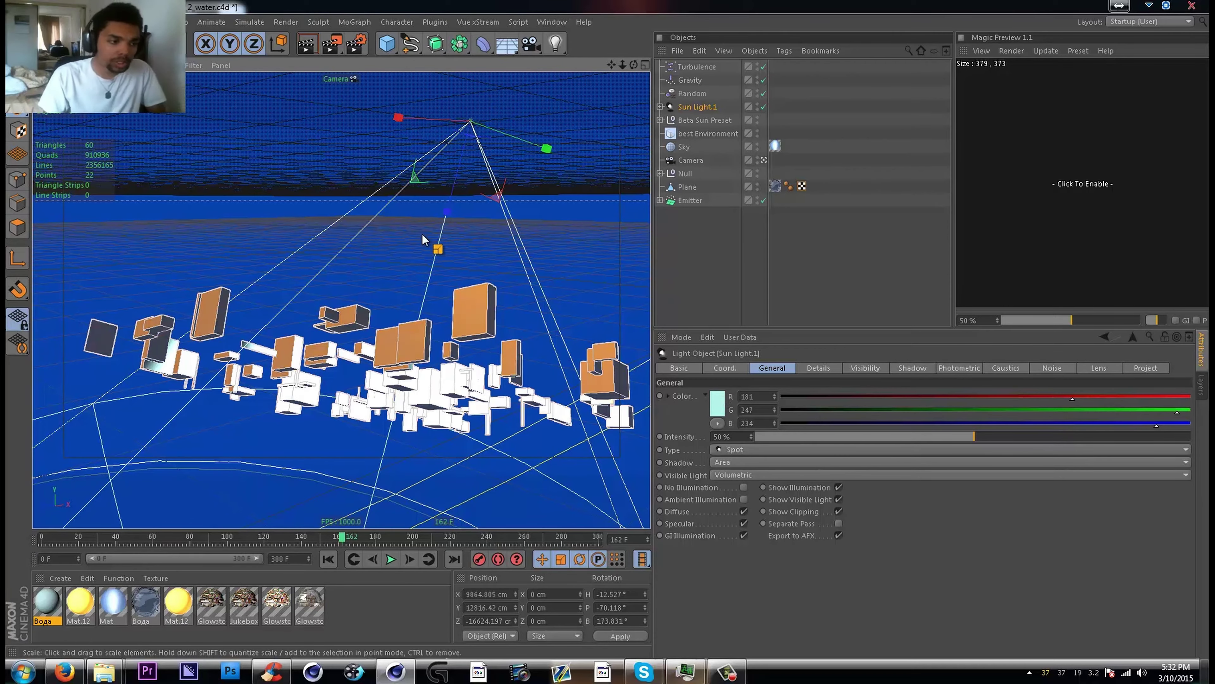
scroll(420, 220, down, 3)
alt+drag(420, 219, 434, 455)
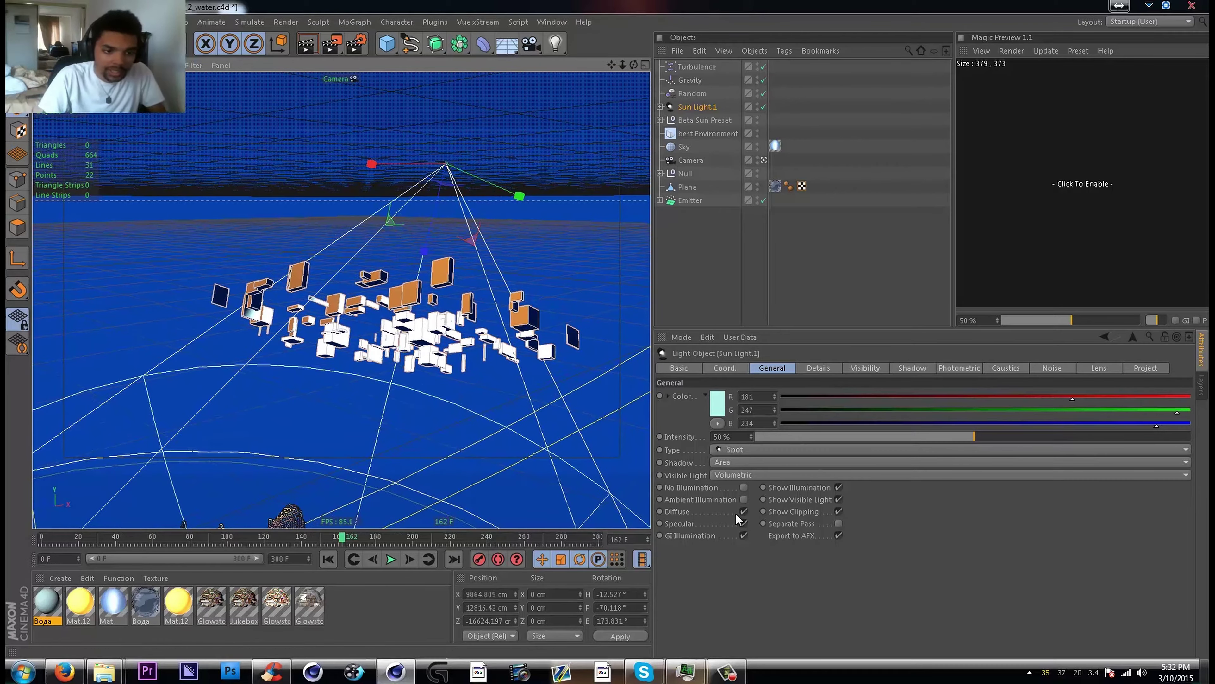
drag(634, 64, 772, 5)
scroll(477, 243, down, 2)
scroll(321, 460, up, 3)
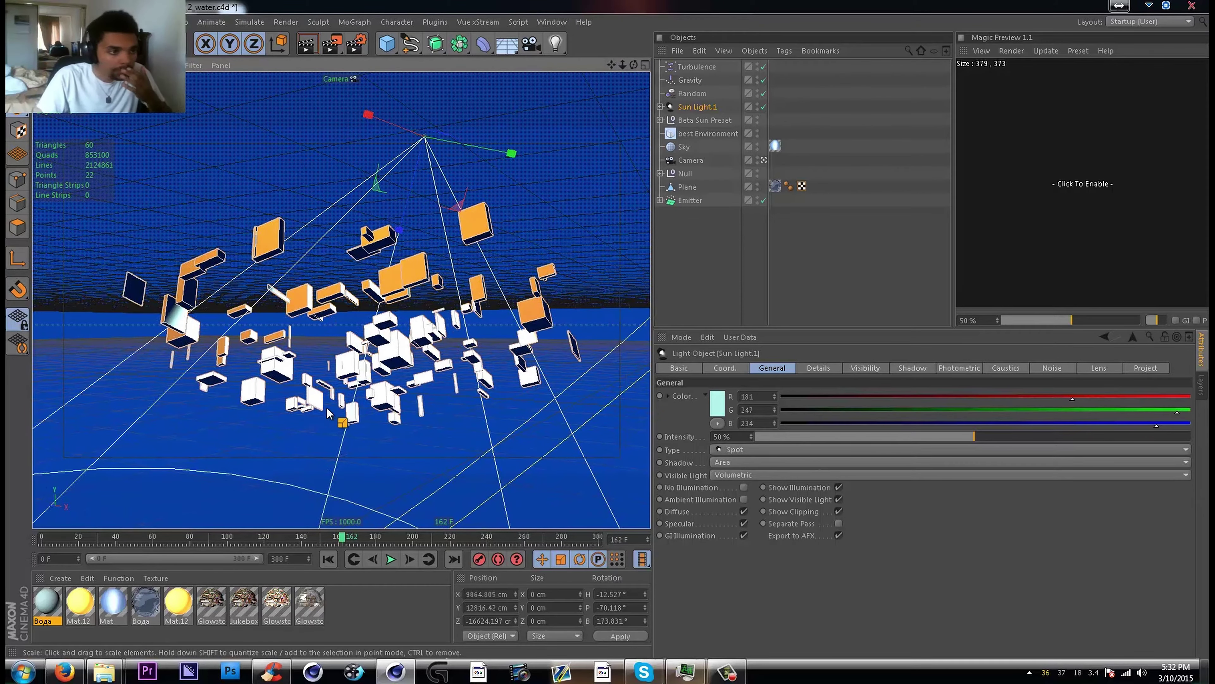
scroll(192, 435, down, 5)
alt+right_drag(193, 424, 193, 420)
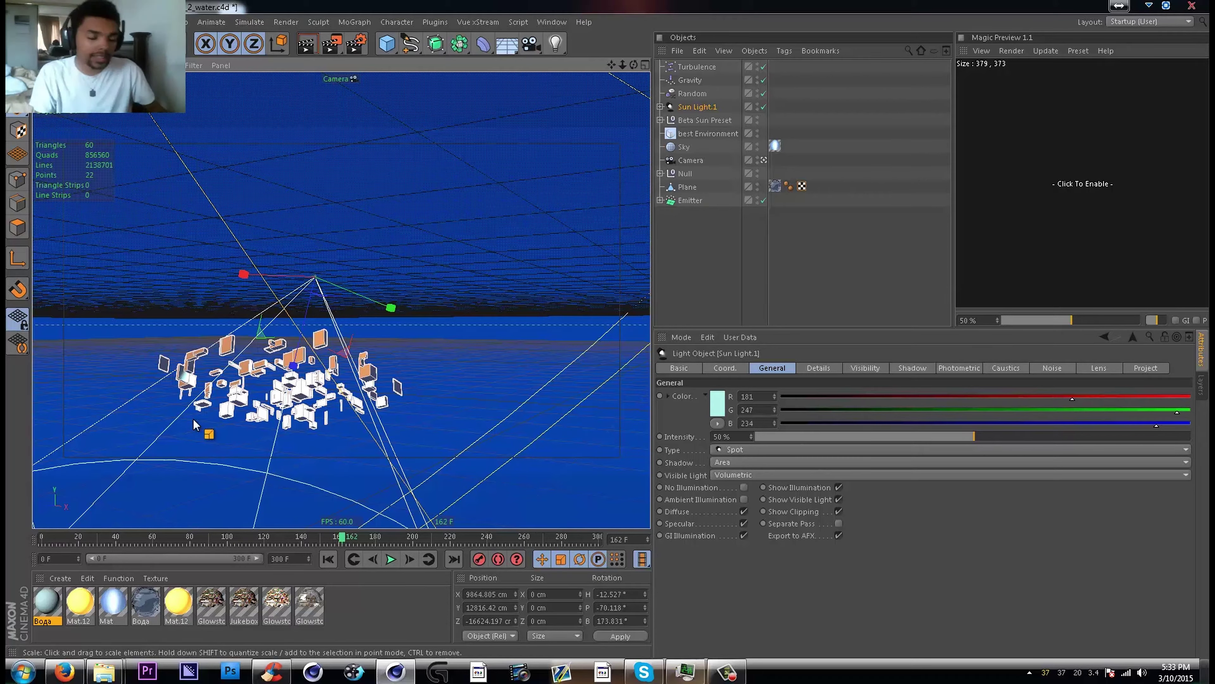
scroll(177, 425, down, 2)
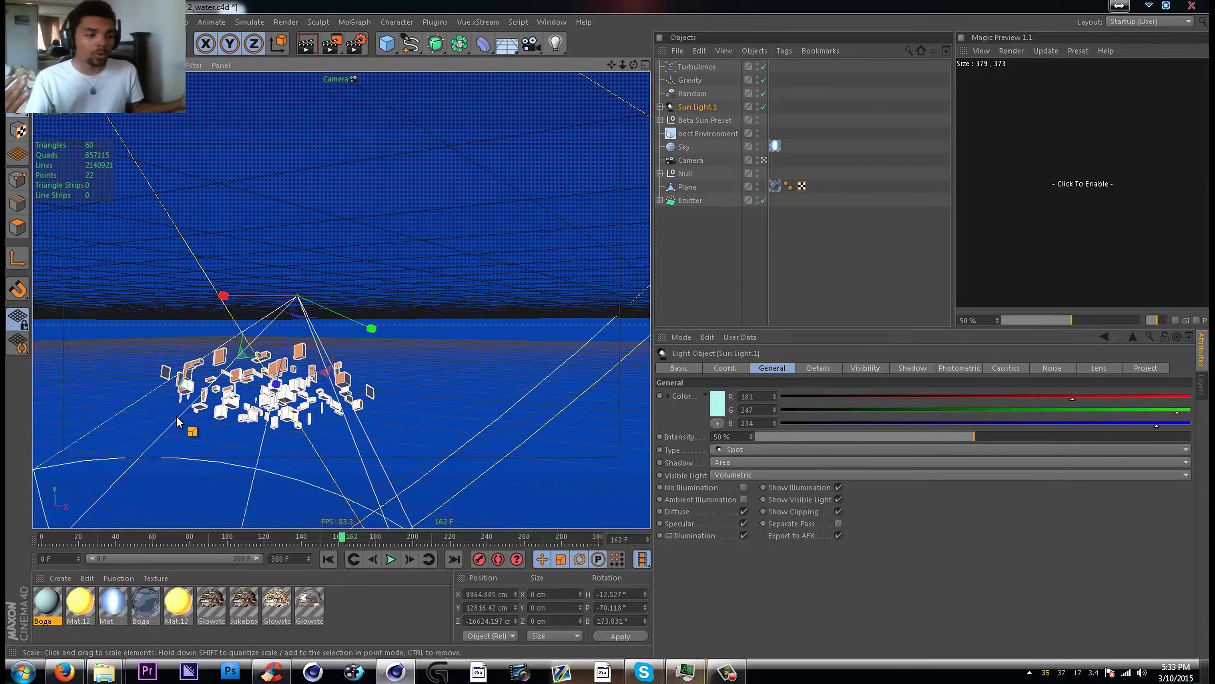
scroll(176, 424, up, 5)
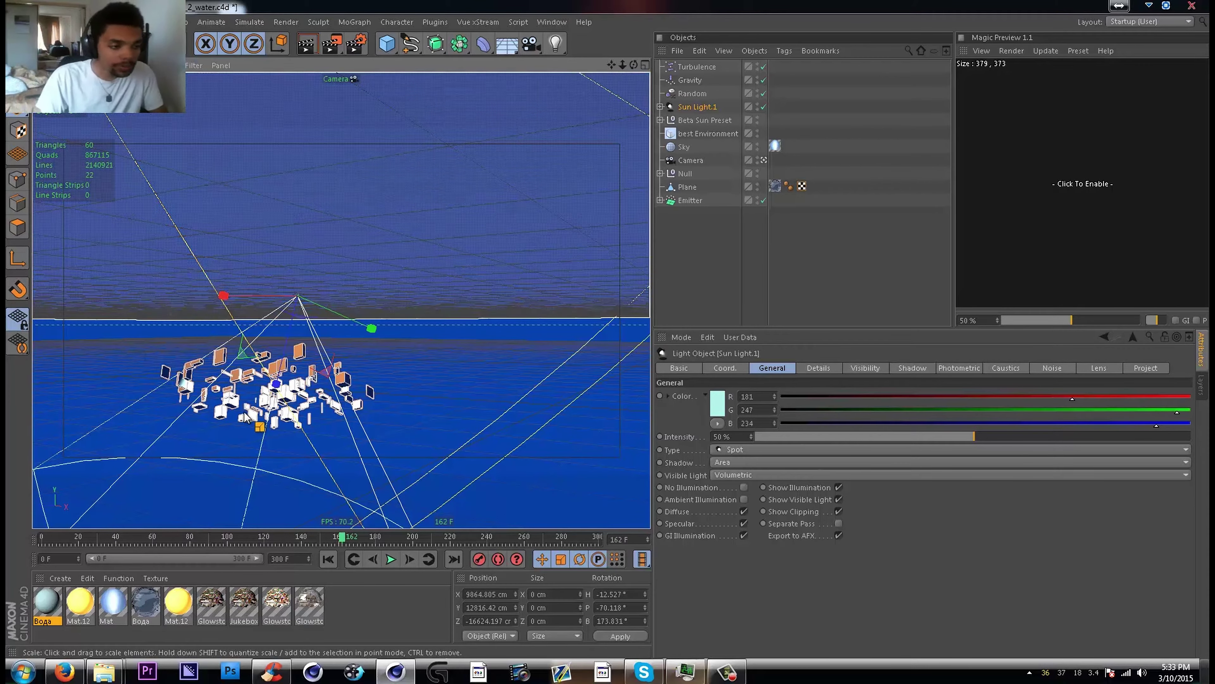
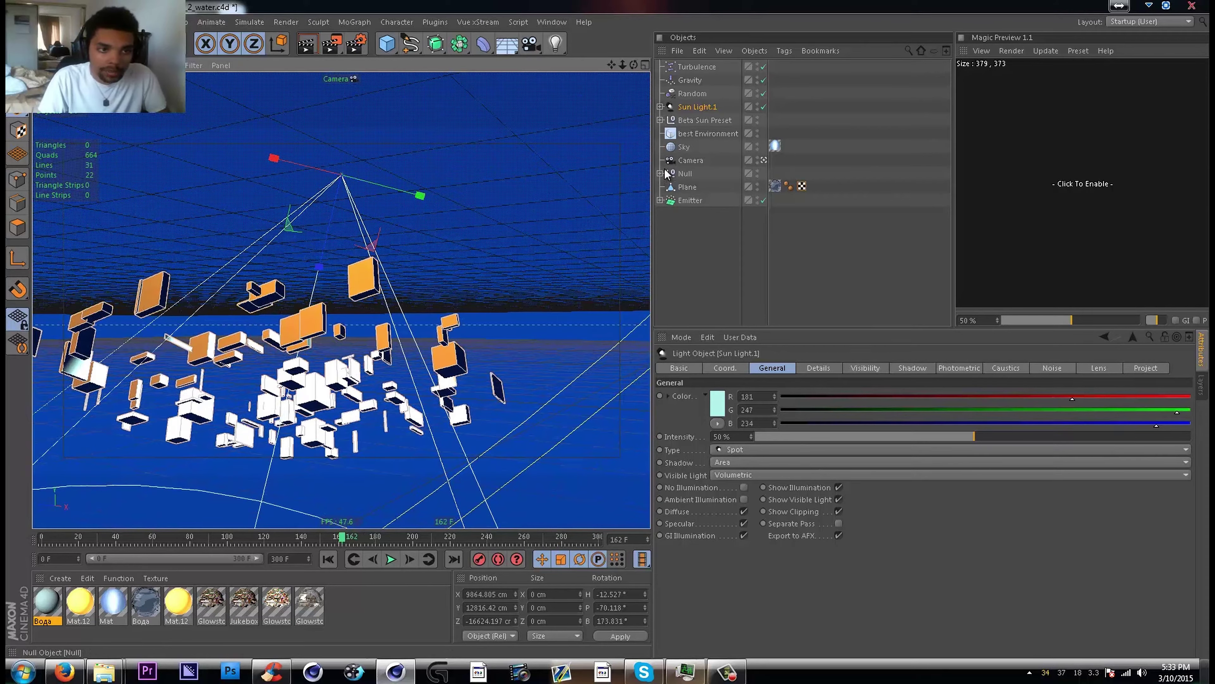
Reveal the Cloner and Cube nested under Sun Light.1 and examine the cloned cubes around the light up close
click(661, 107)
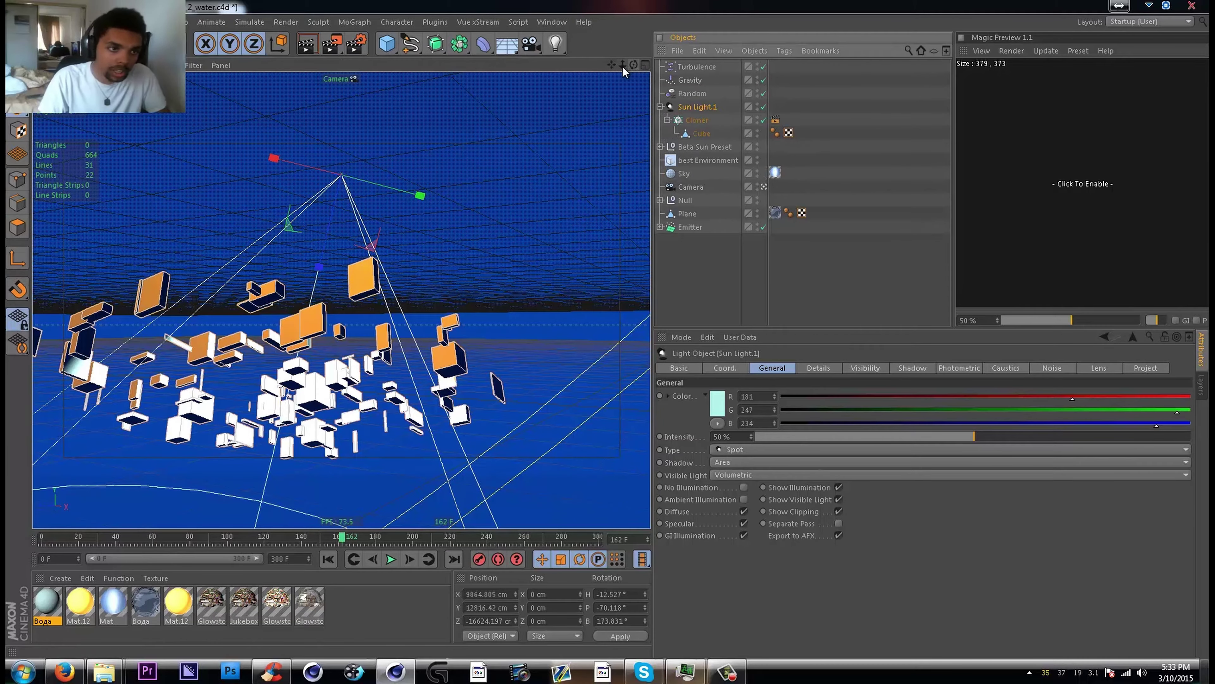
drag(611, 66, 766, 5)
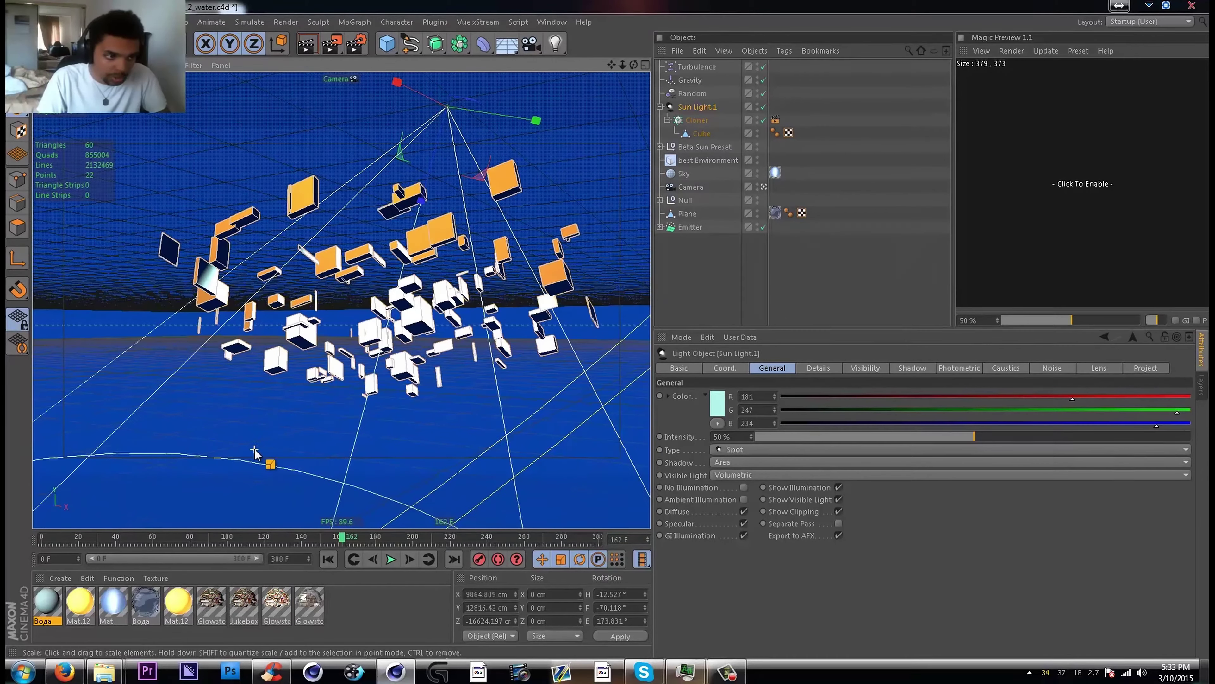
drag(254, 452, 511, 168)
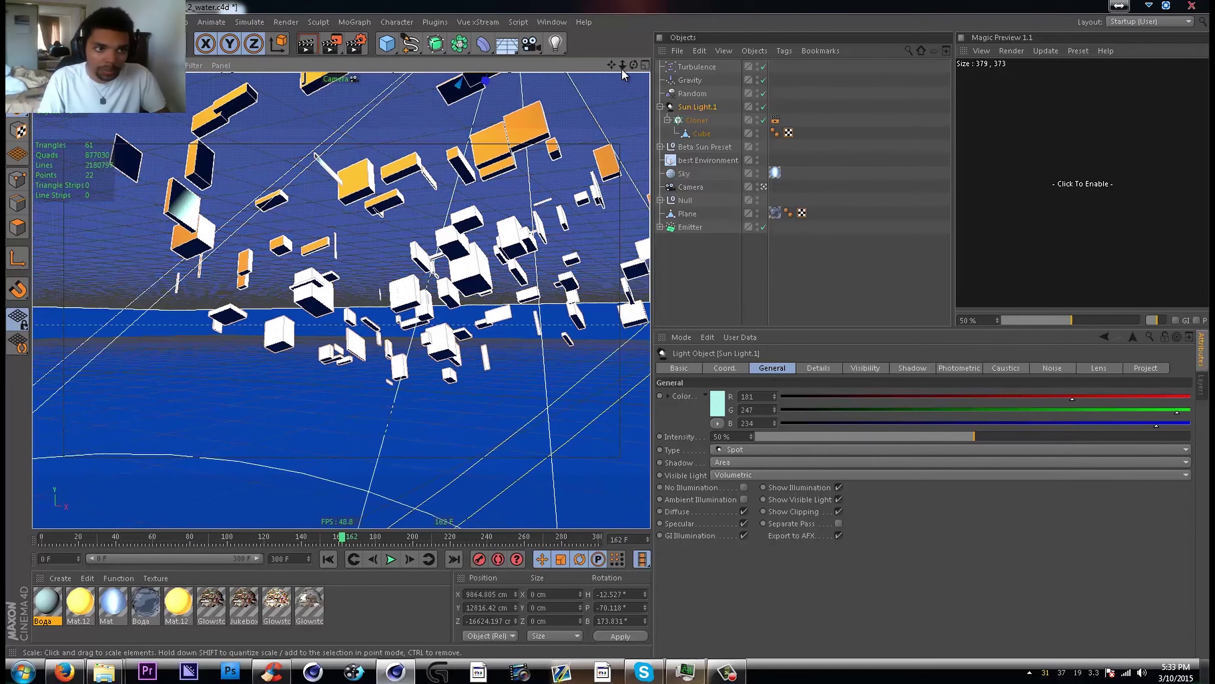
drag(623, 67, 641, 36)
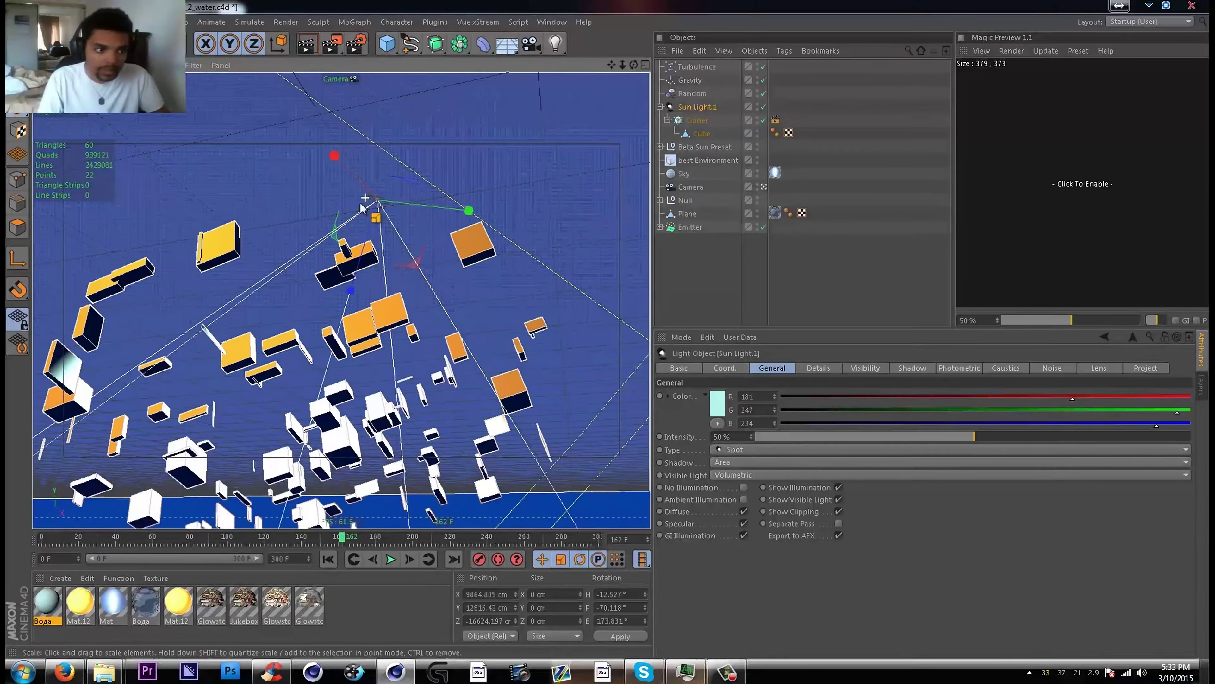
drag(362, 208, 340, 203)
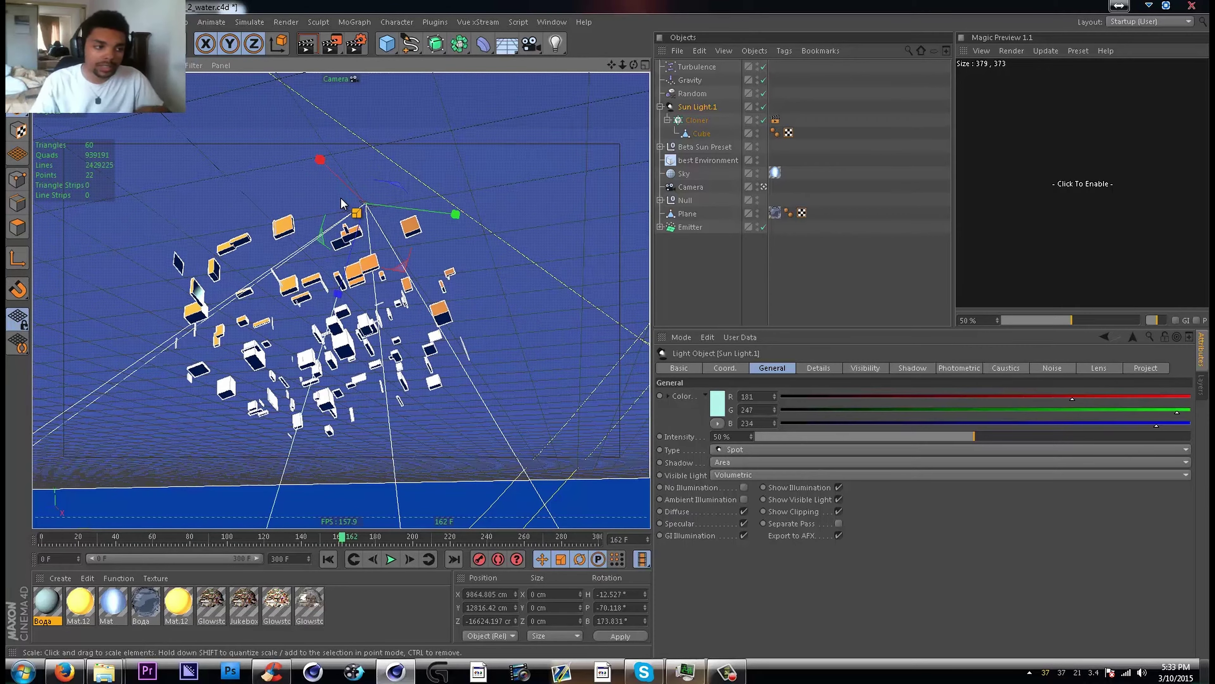
Review the tag properties of the Cloner's Compositing tag and examine the cube cluster beneath the sun light
click(776, 119)
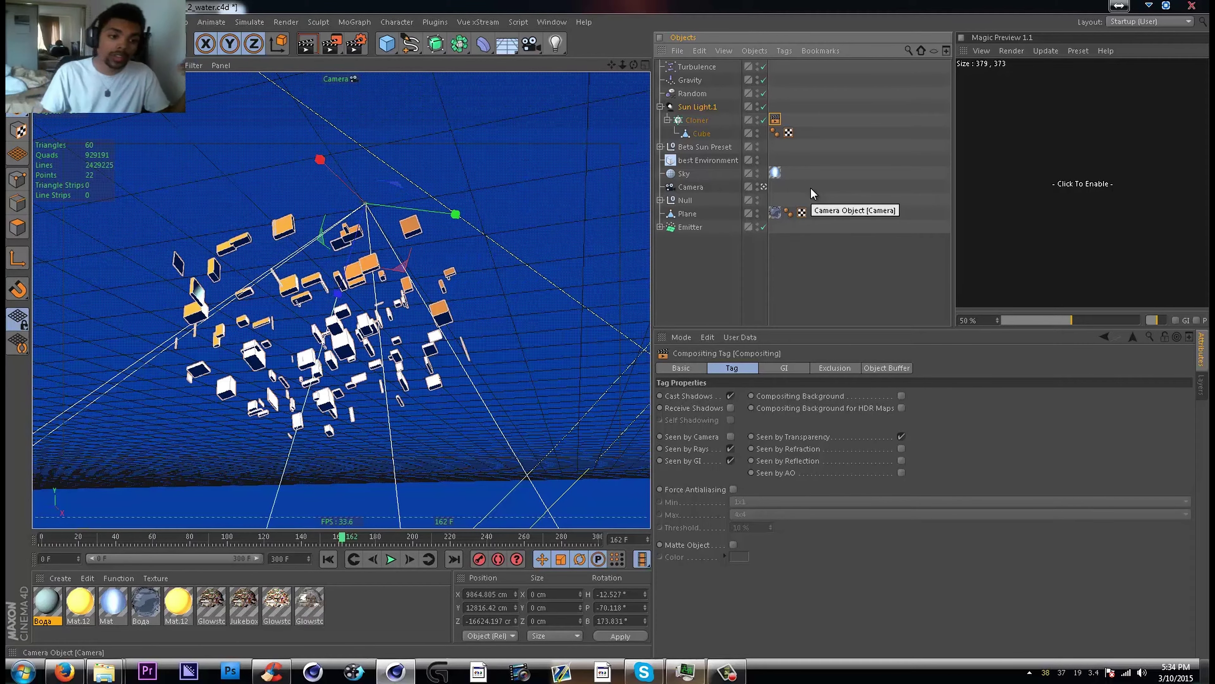
scroll(367, 186, down, 6)
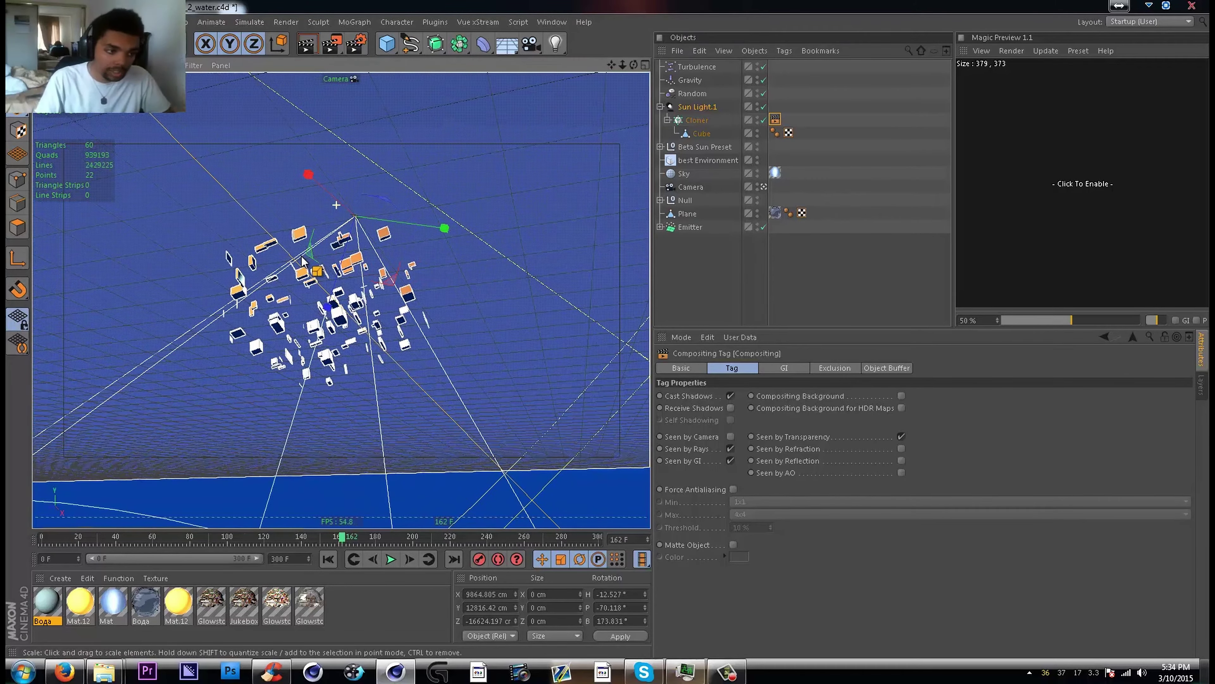
scroll(257, 293, up, 4)
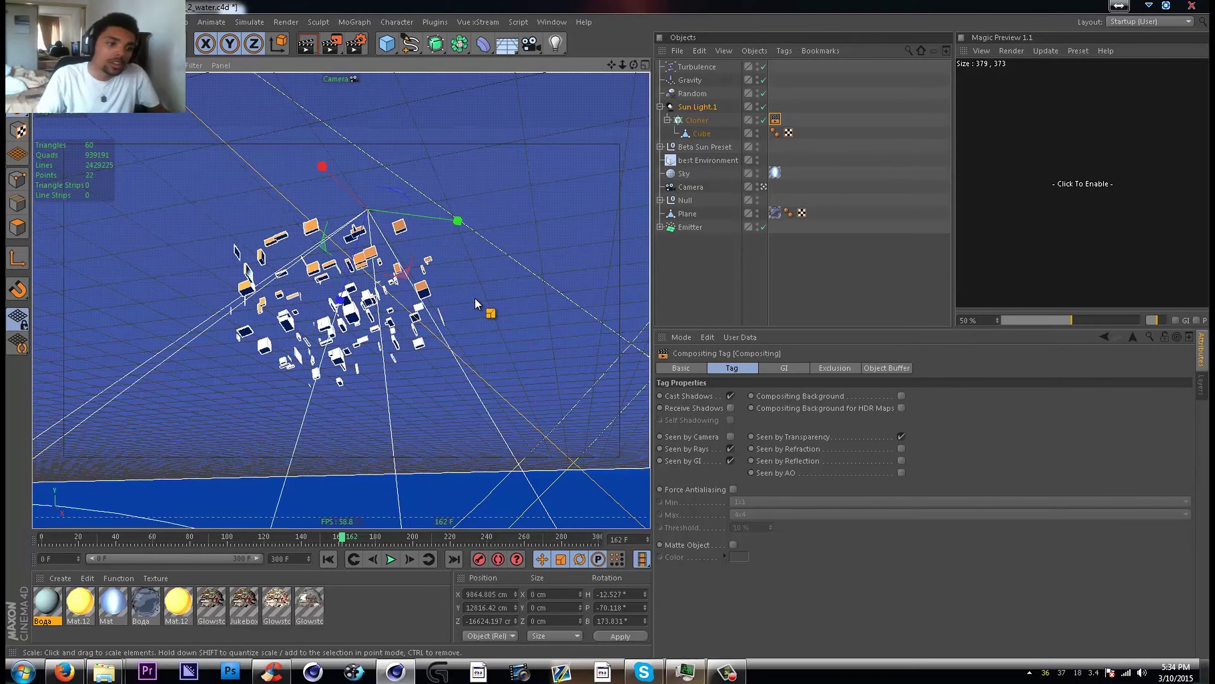
scroll(285, 440, down, 1)
scroll(285, 442, down, 5)
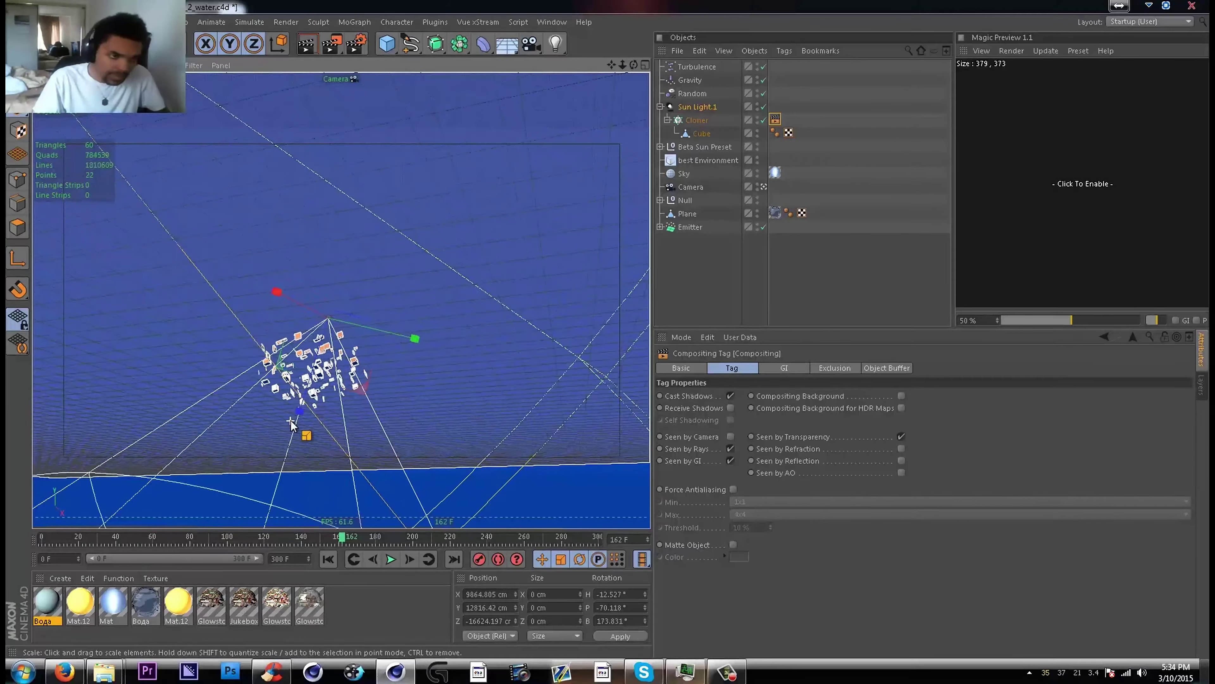
Examine the position of the sun light and its cloned cubes above the building from farther away
drag(635, 64, 547, 134)
scroll(217, 409, down, 1)
scroll(212, 394, down, 7)
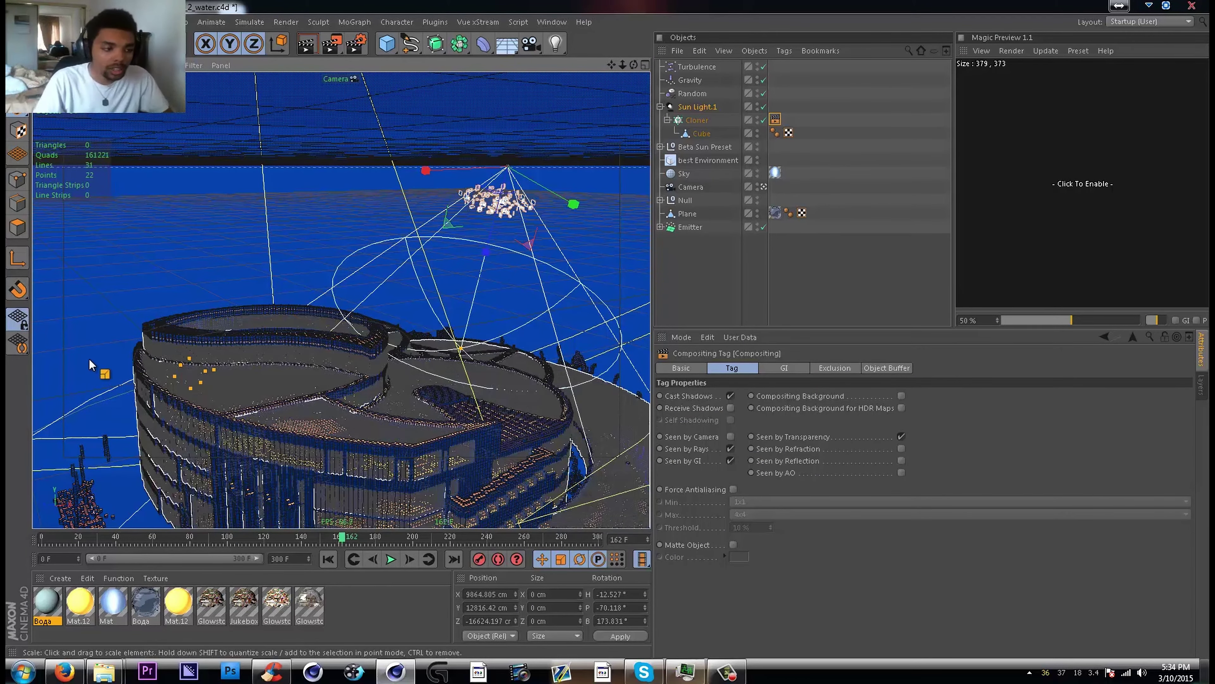
alt+drag(88, 360, 623, 348)
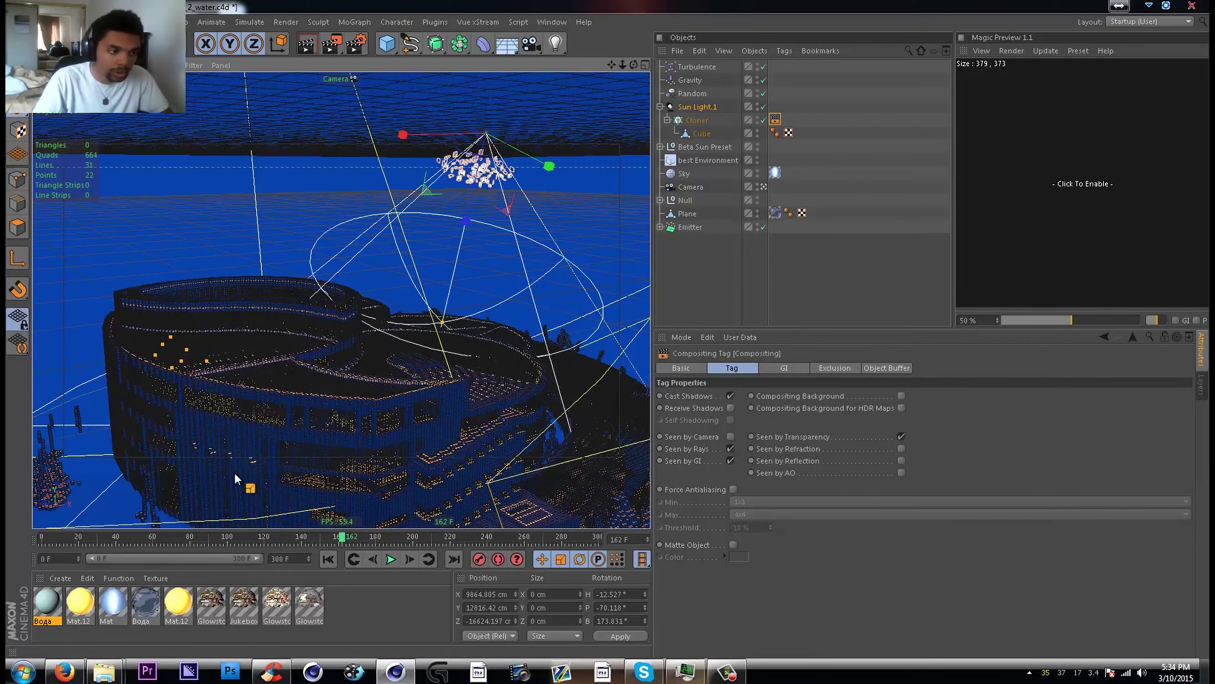
scroll(294, 411, up, 1)
alt+drag(293, 413, 336, 422)
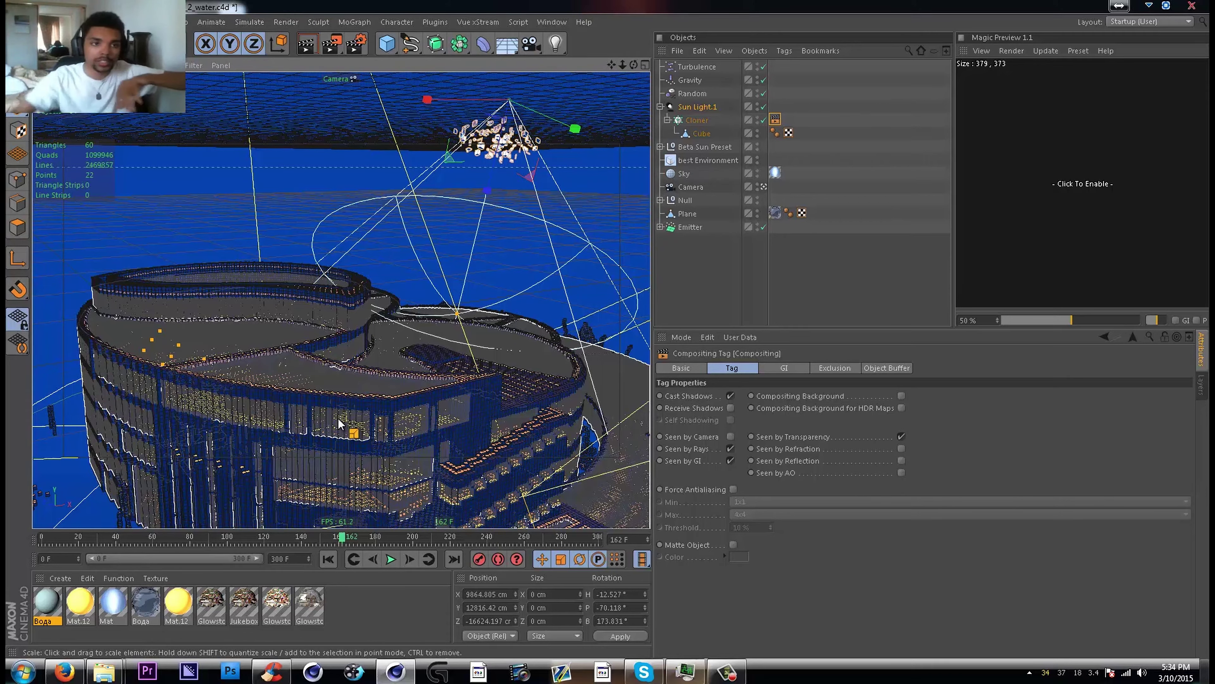
Select the Turbulence object, review its object properties and examine its position at the building
click(698, 79)
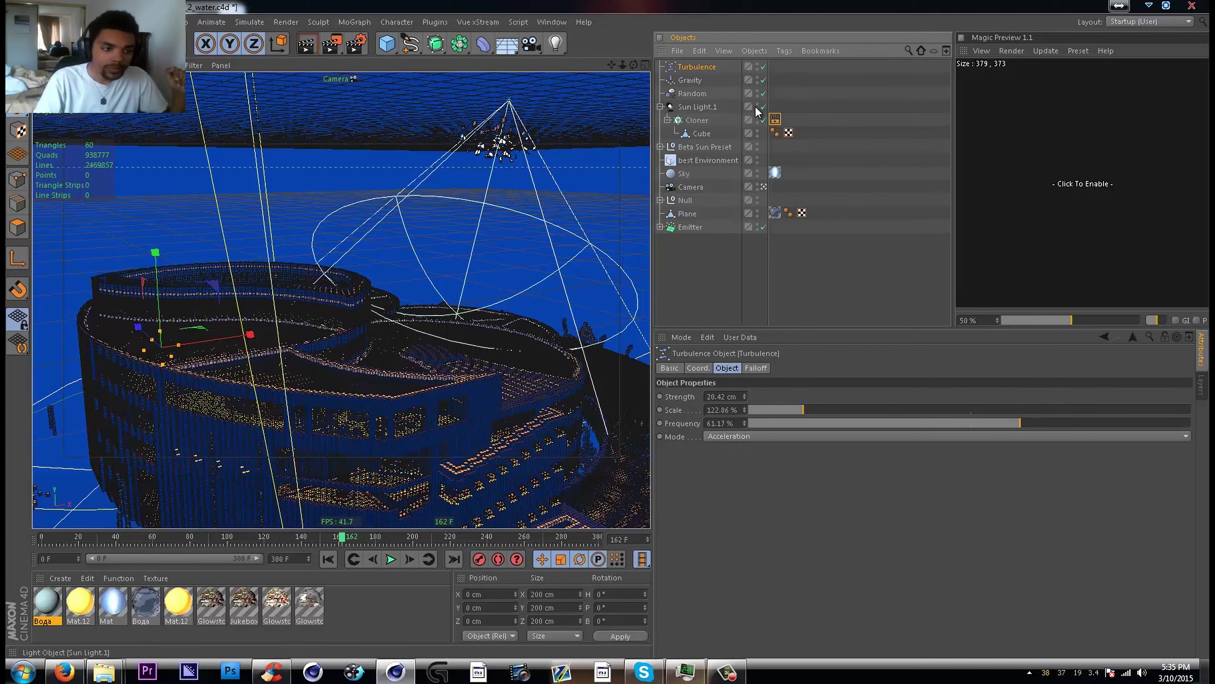
scroll(365, 184, down, 3)
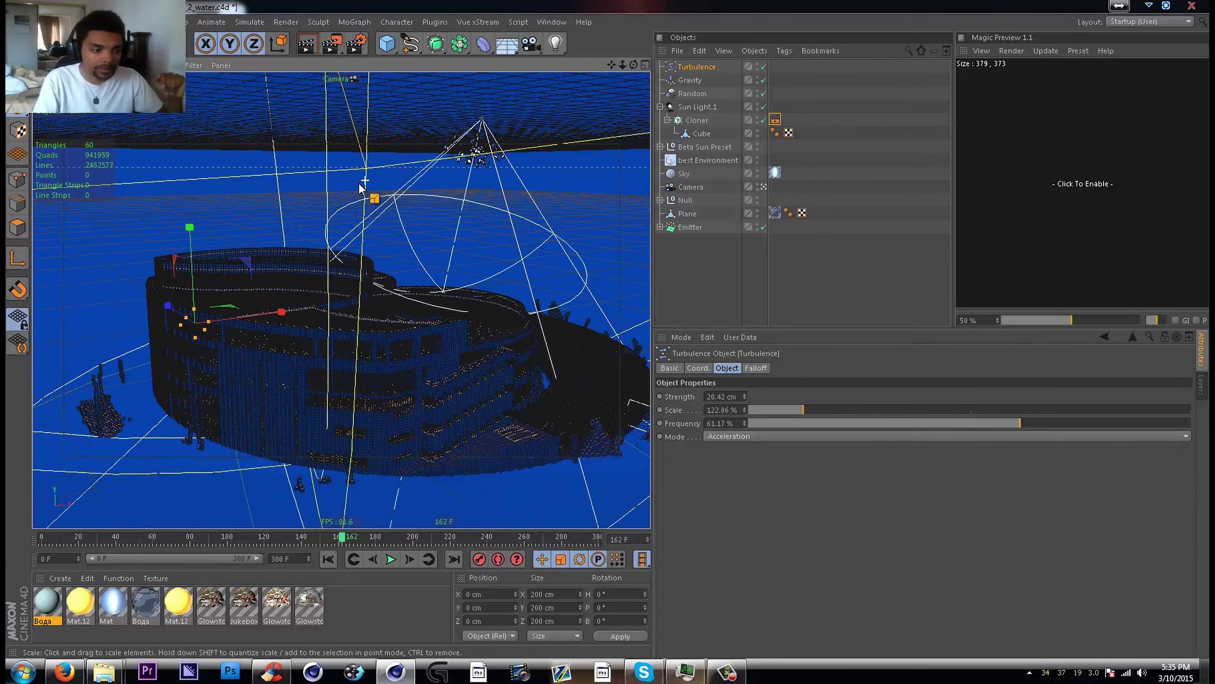
scroll(359, 188, down, 1)
scroll(371, 256, up, 1)
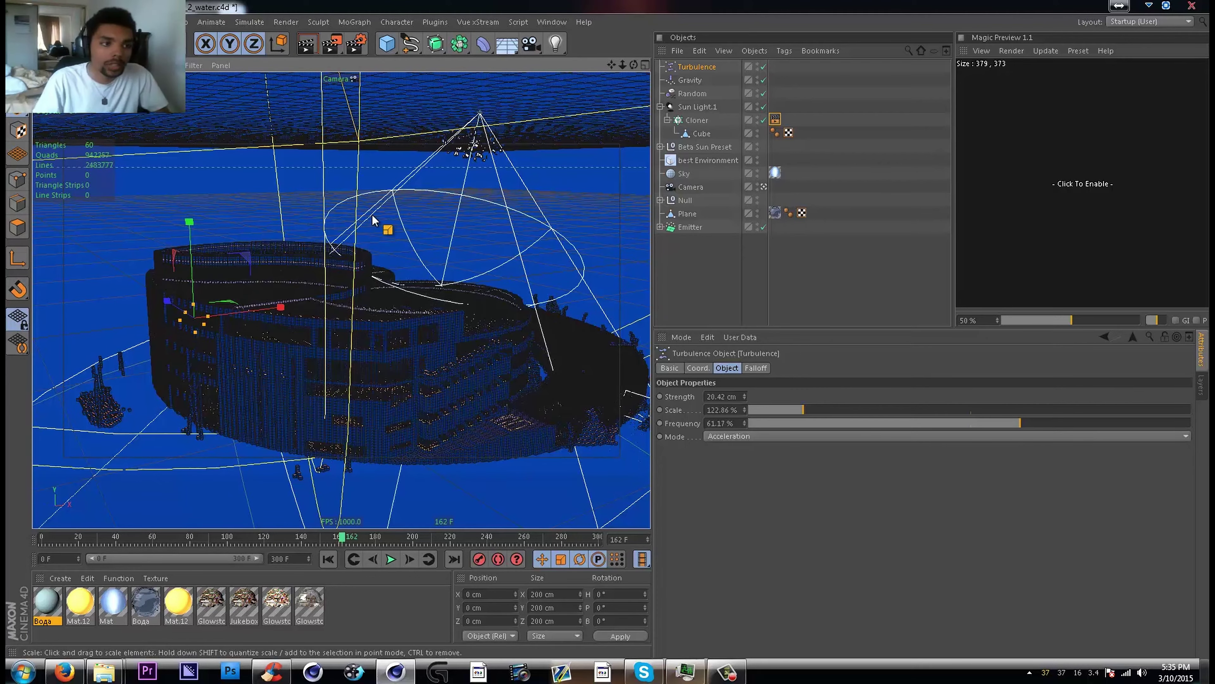
scroll(520, 114, up, 1)
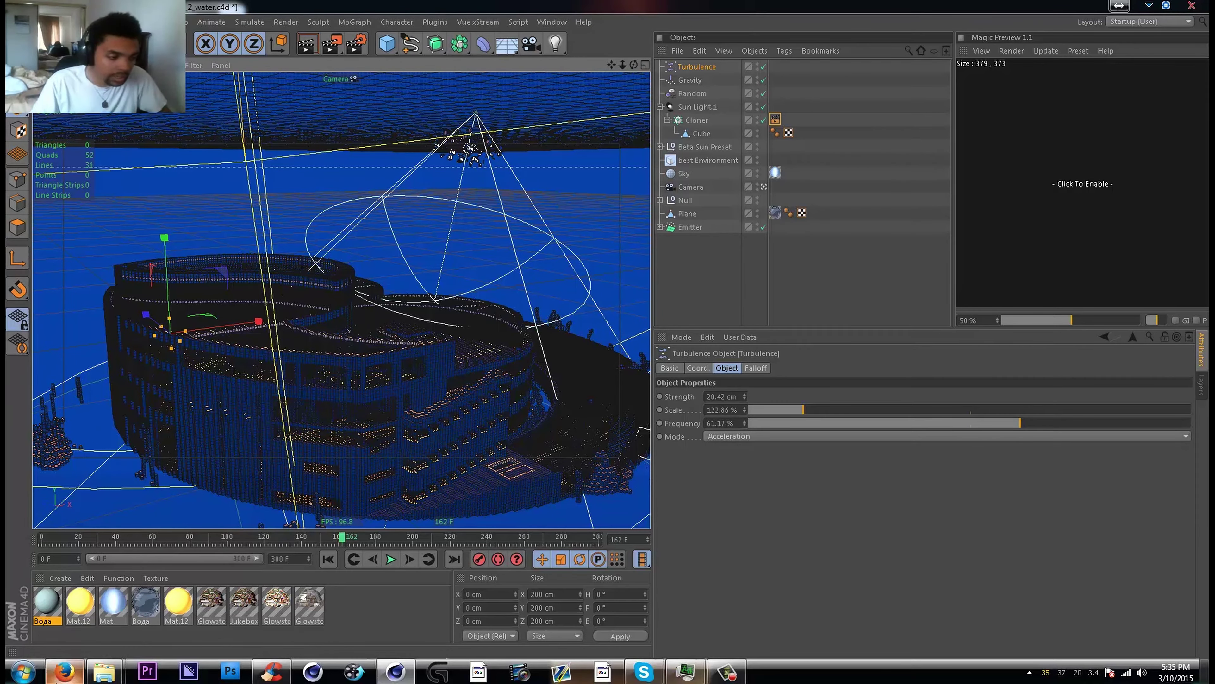
Switch to Firefox and view the finished Under Water Scene Attempt render on DeviantArt
click(58, 680)
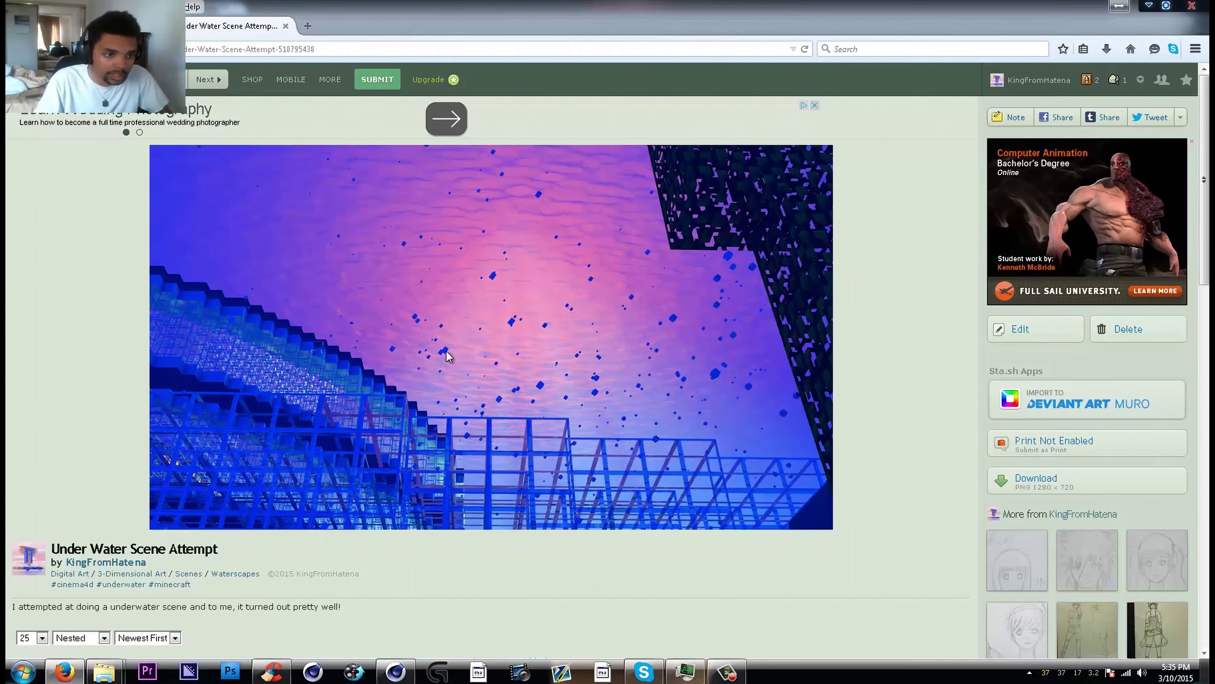